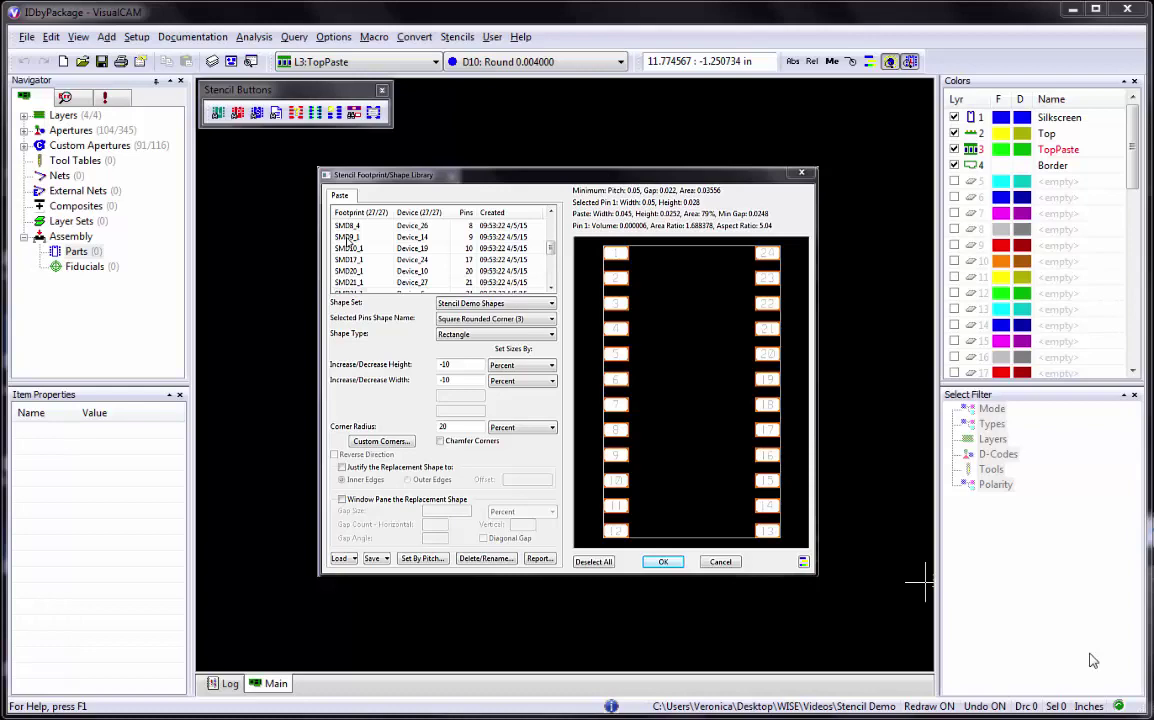
Review the pad shapes and settings of the footprints from SMD9_1 through SMD21_1 and beyond in the Stencil Footprint/Shape Library
left_click(348, 238)
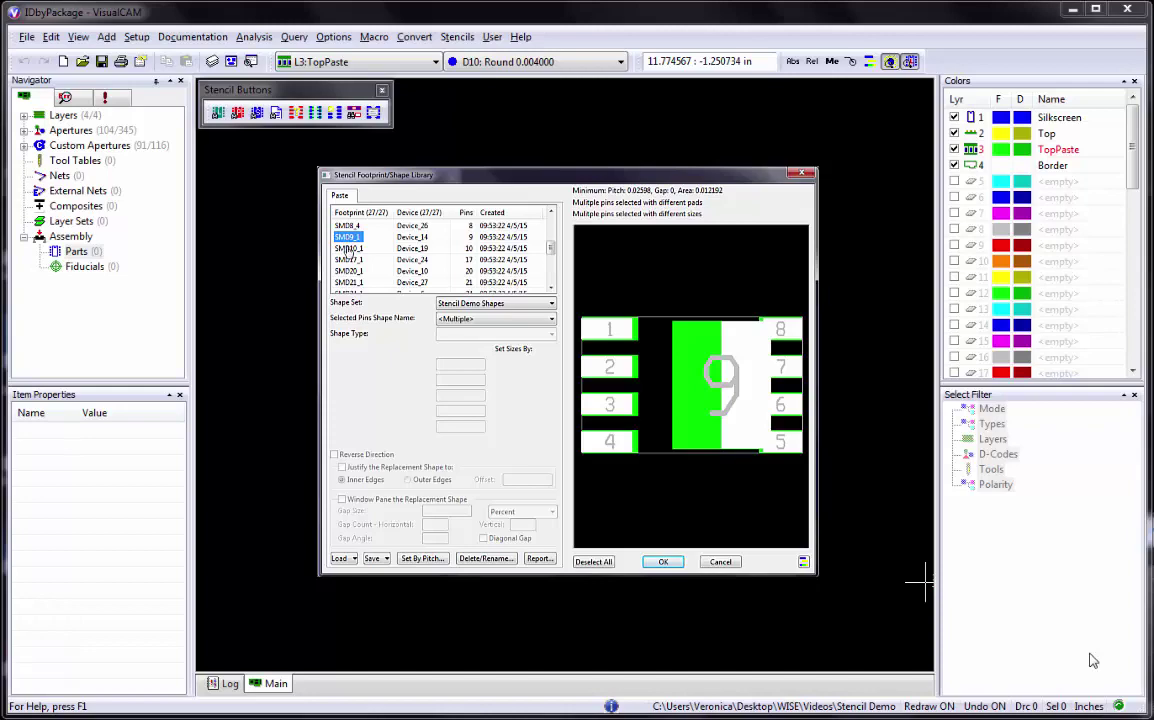
left_click(347, 248)
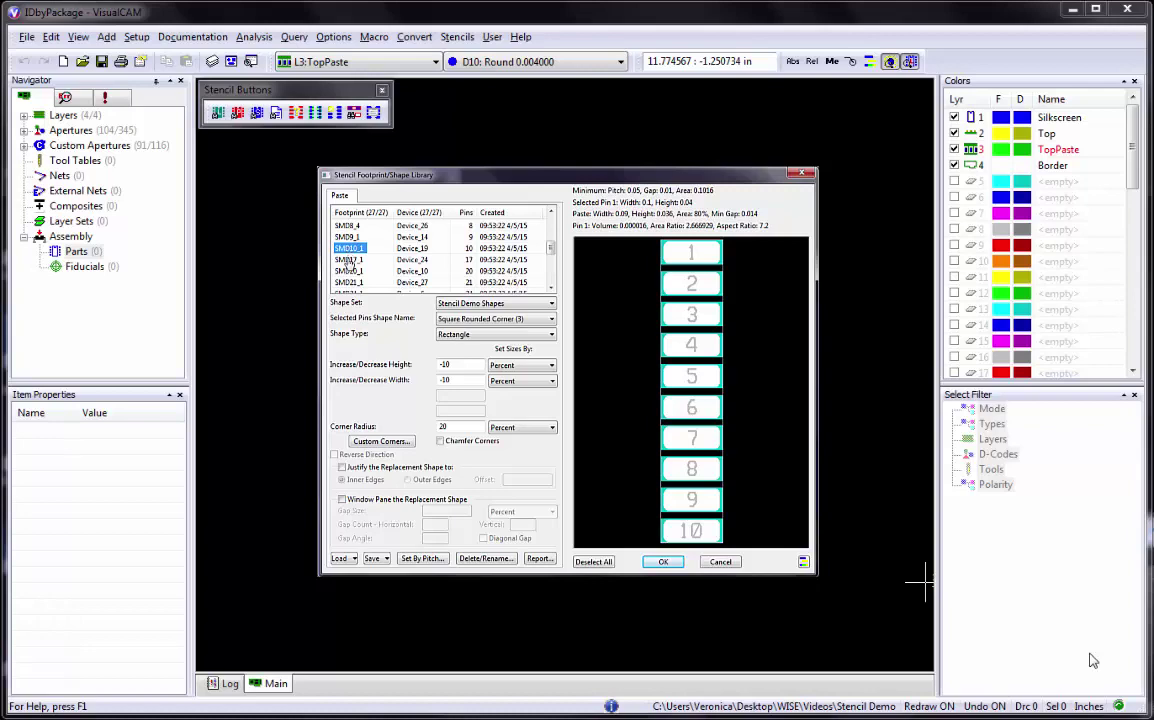
left_click(348, 260)
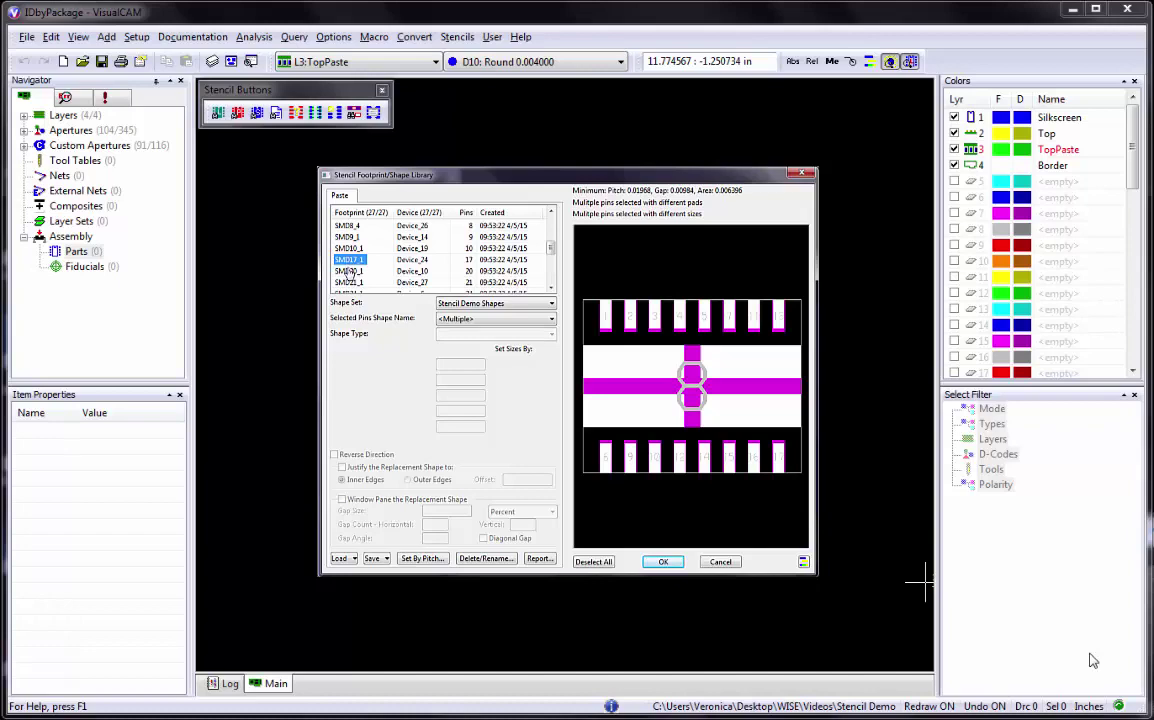
left_click(348, 271)
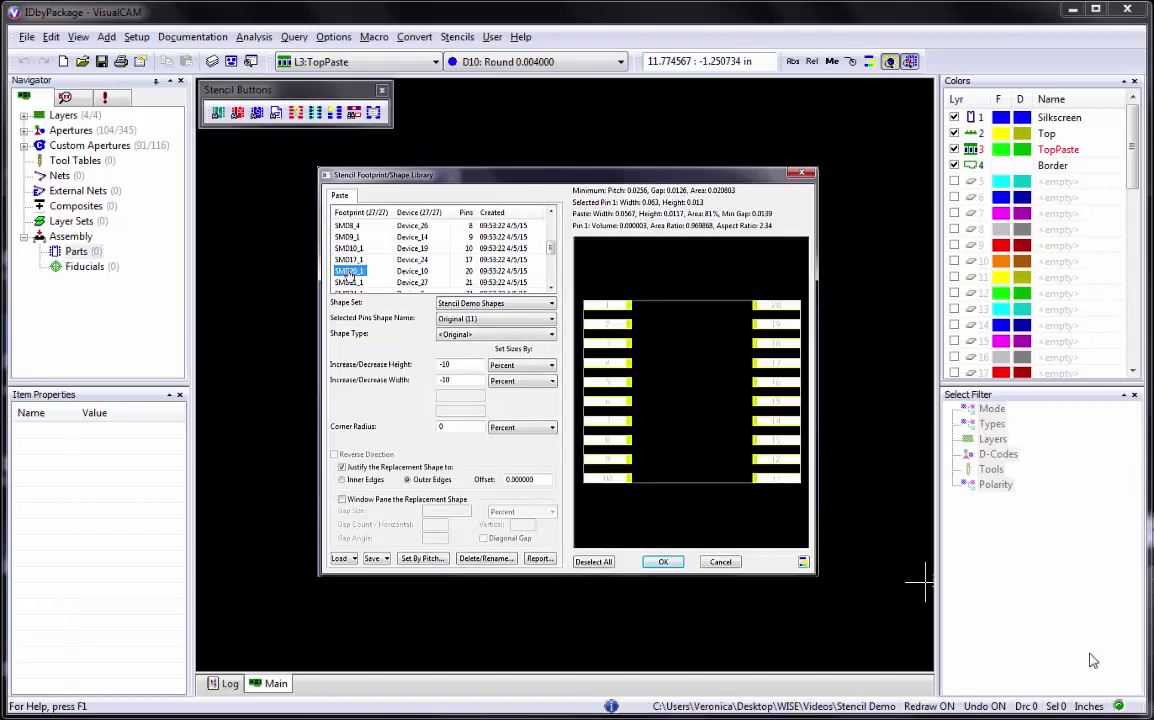
left_click(348, 283)
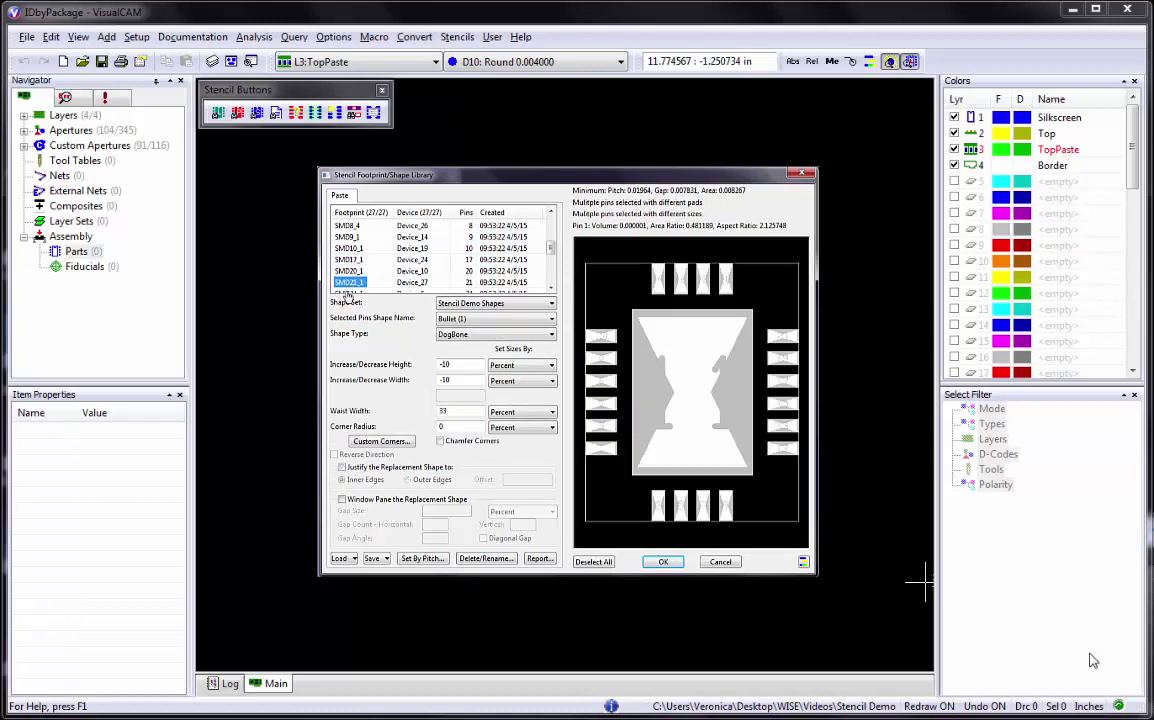
left_click(348, 294)
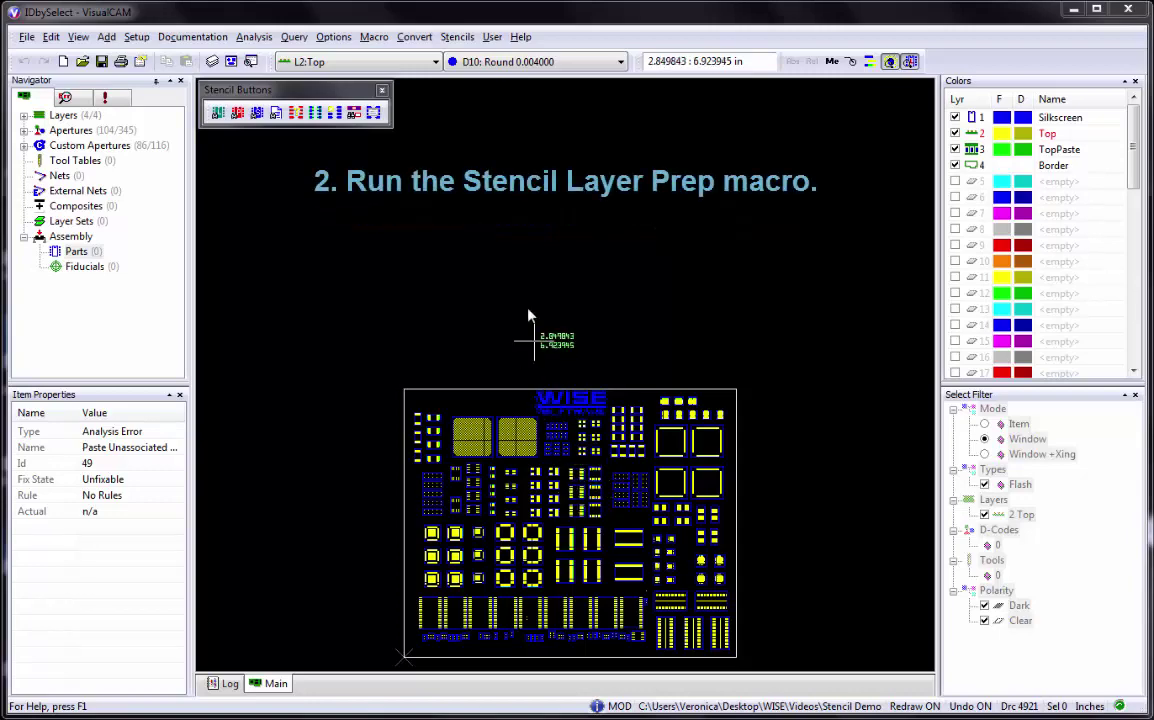
Run the Stencil Layer Prep macro on input layer 2 without converting another layer
left_click(492, 37)
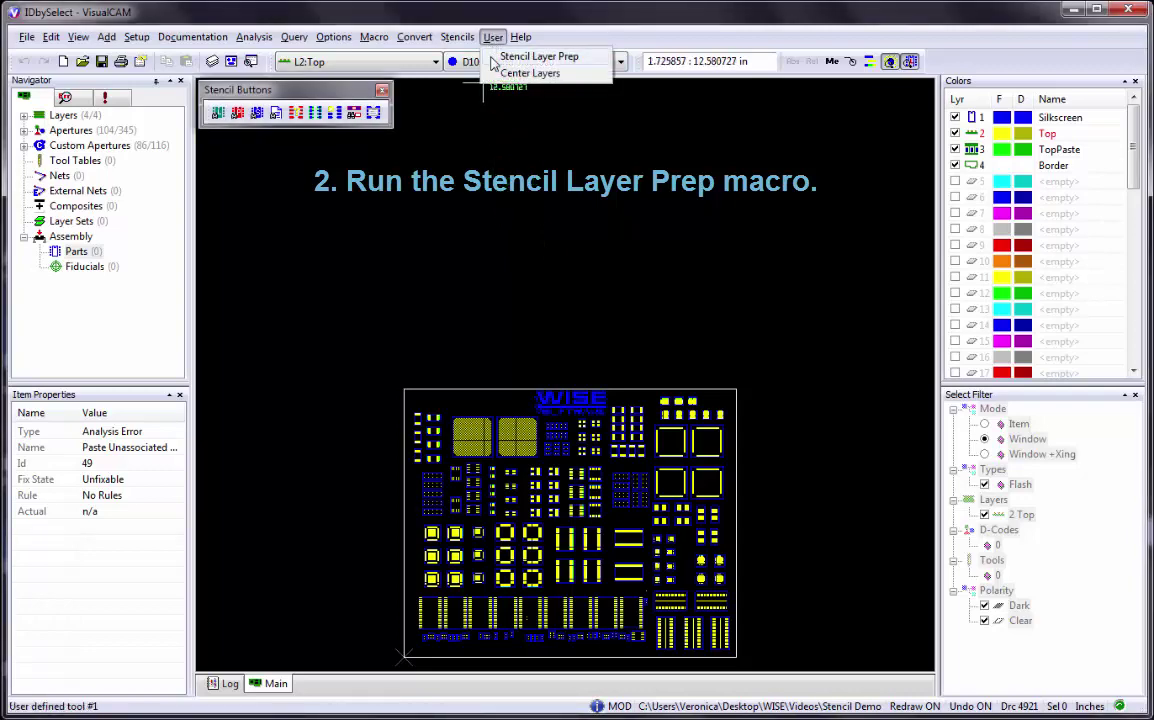
left_click(495, 57)
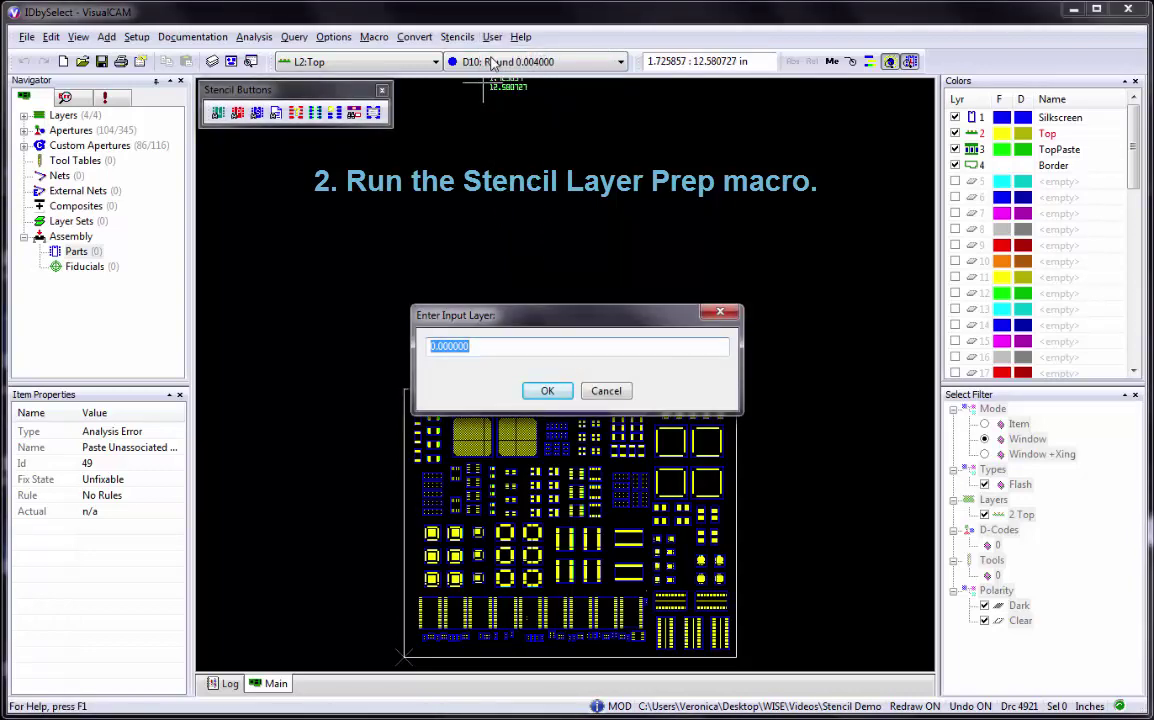
type("2")
key("Return")
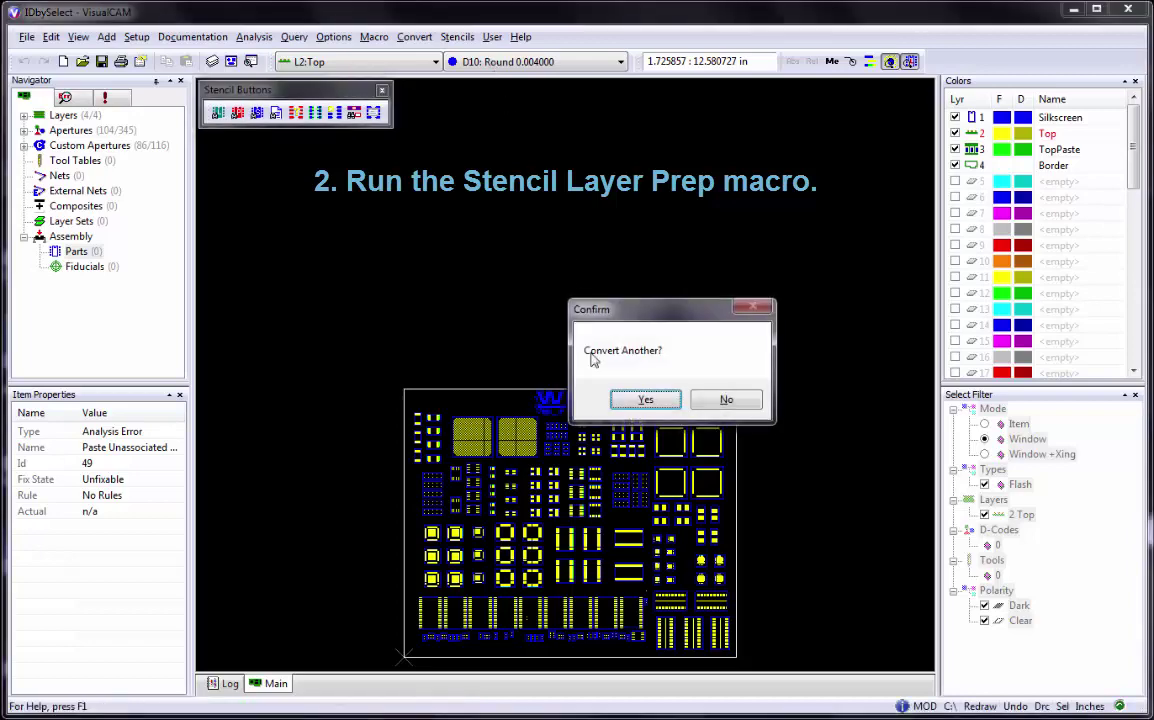
left_click(710, 401)
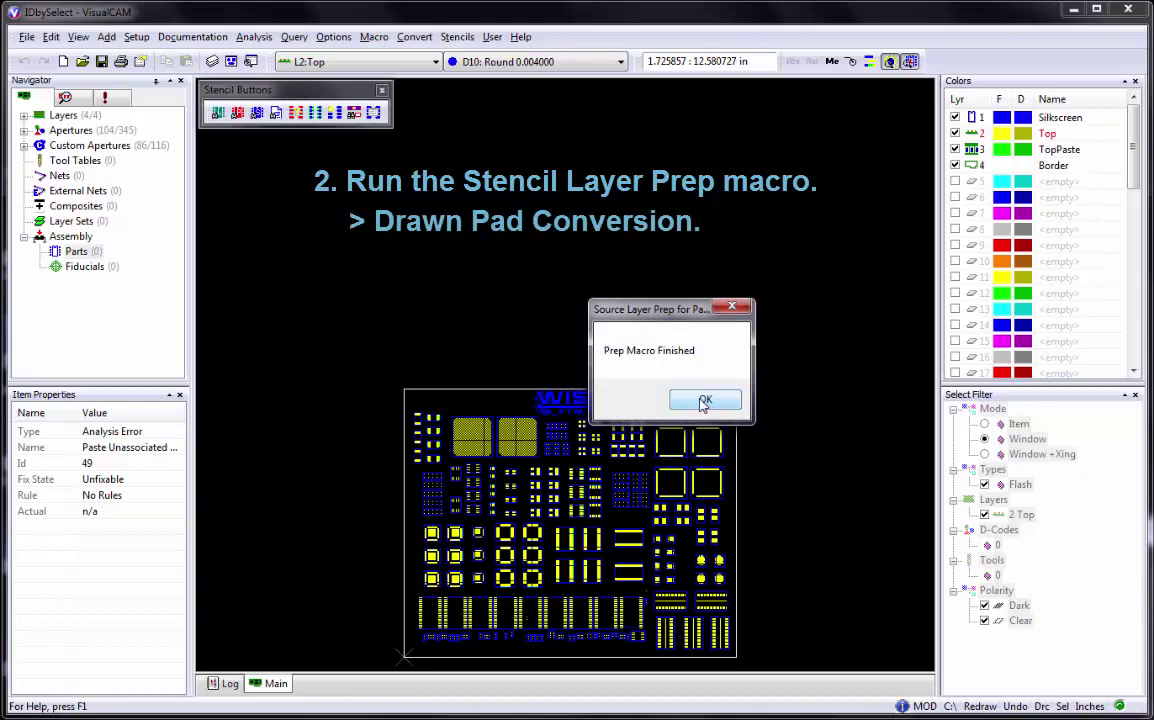
left_click(705, 401)
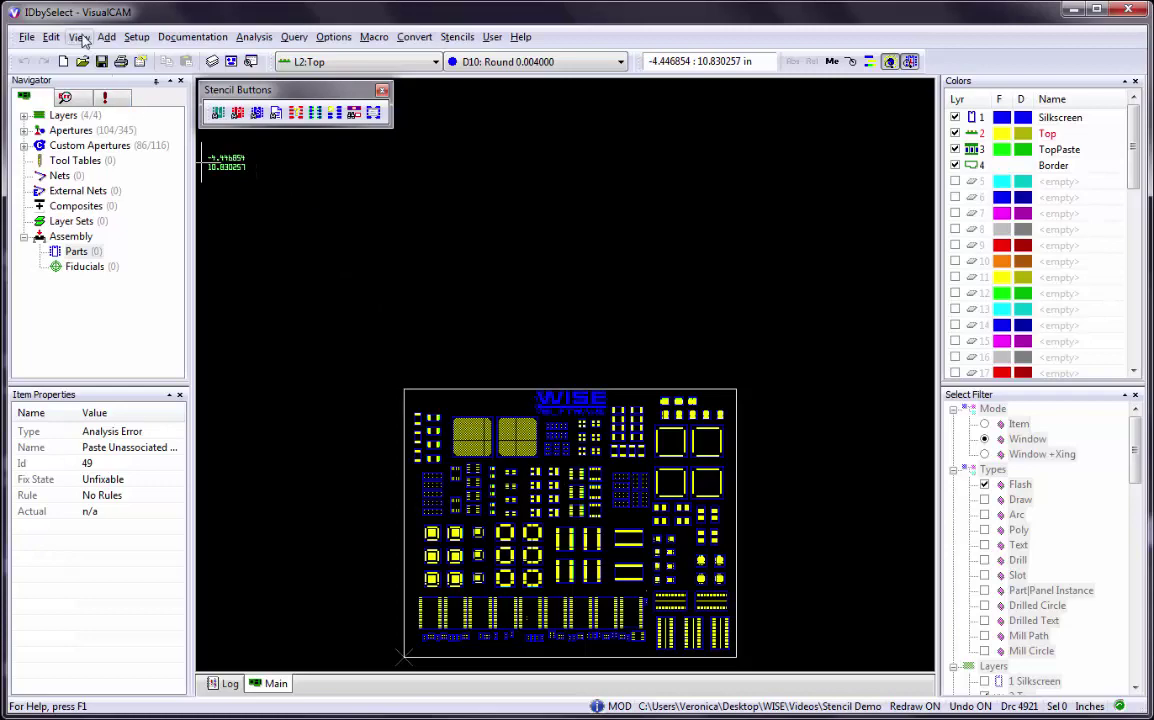
Zoom in so the whole board outline fills the drawing view
left_click(82, 37)
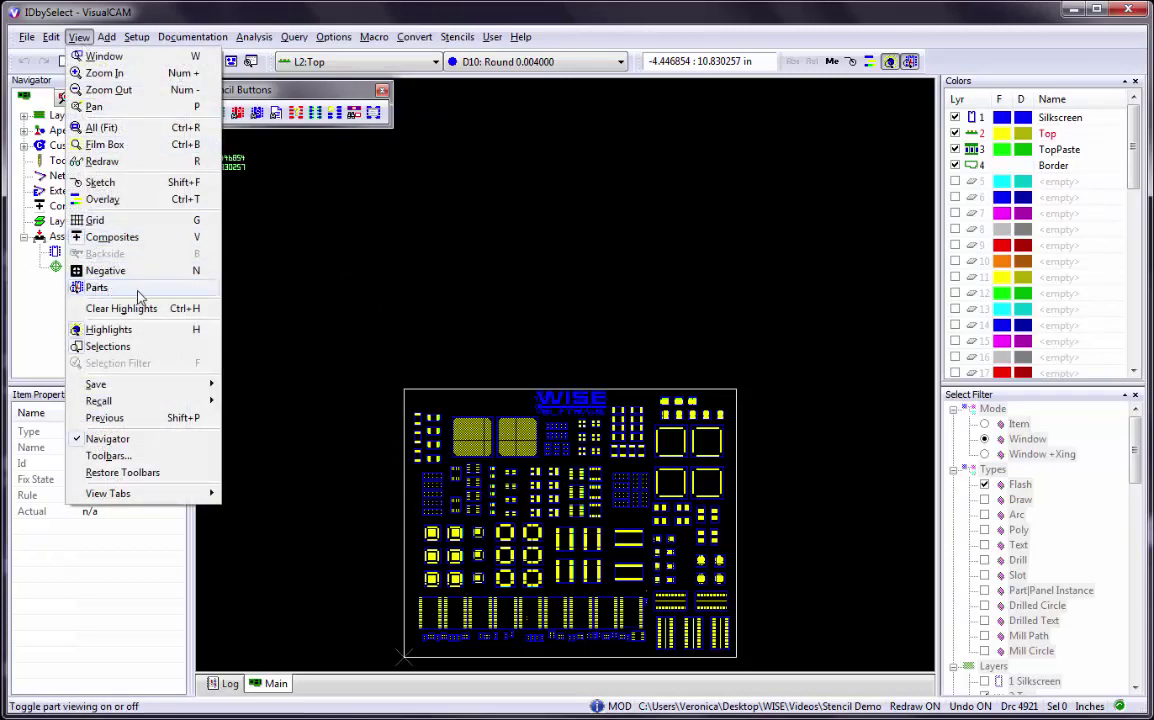
left_click(530, 466)
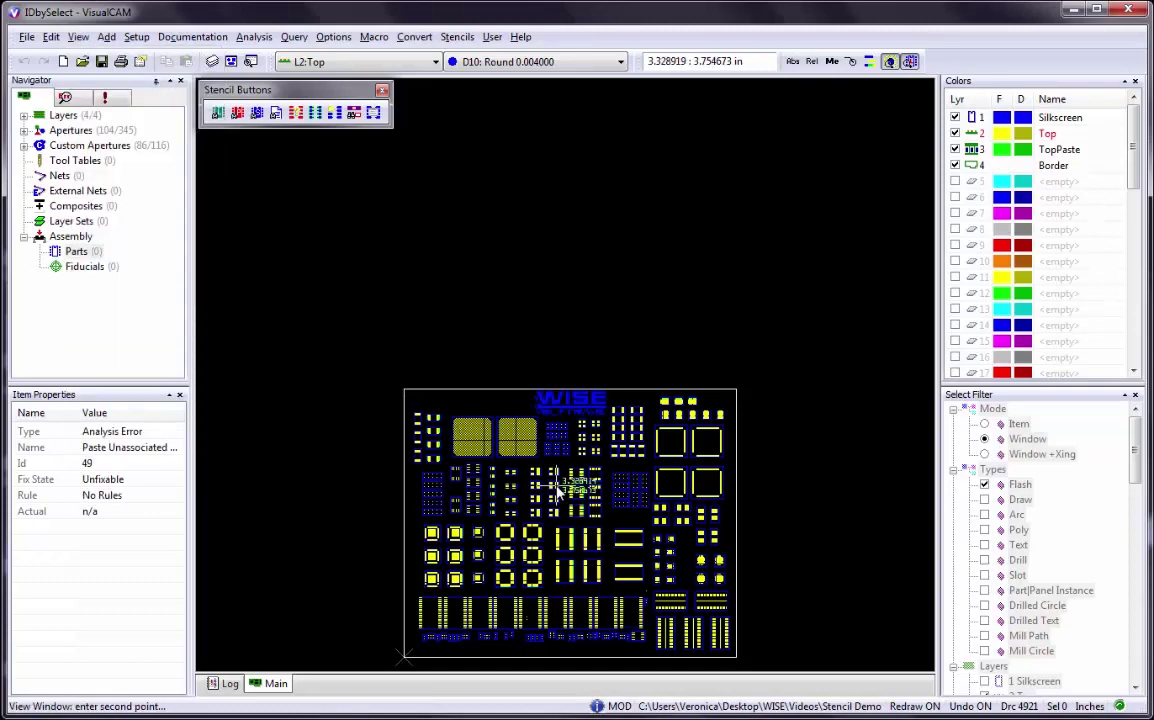
scroll(557, 490, "up", 2)
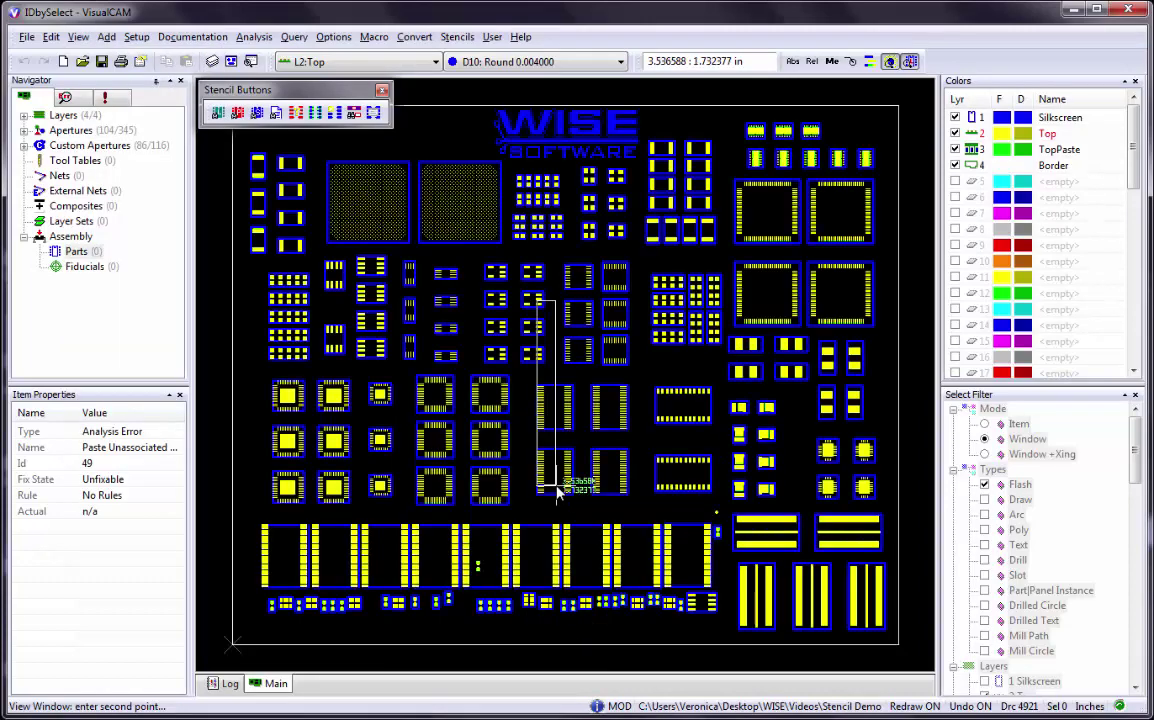
left_click(458, 37)
mouse_move(465, 58)
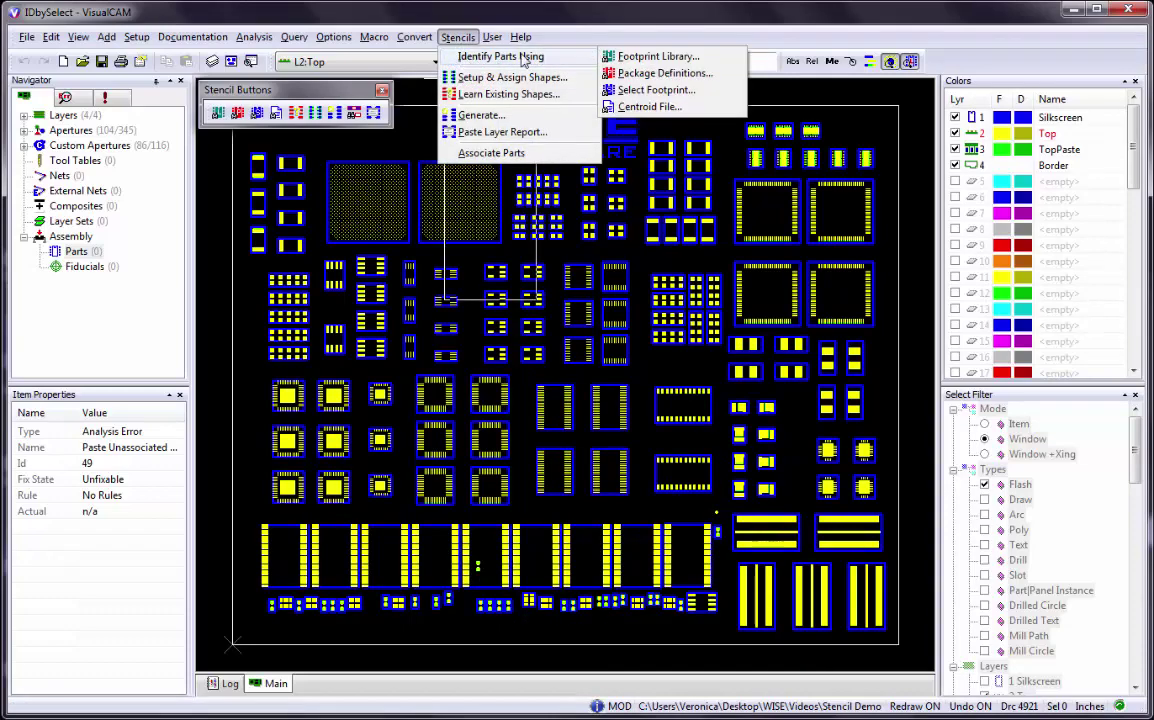
left_click(655, 90)
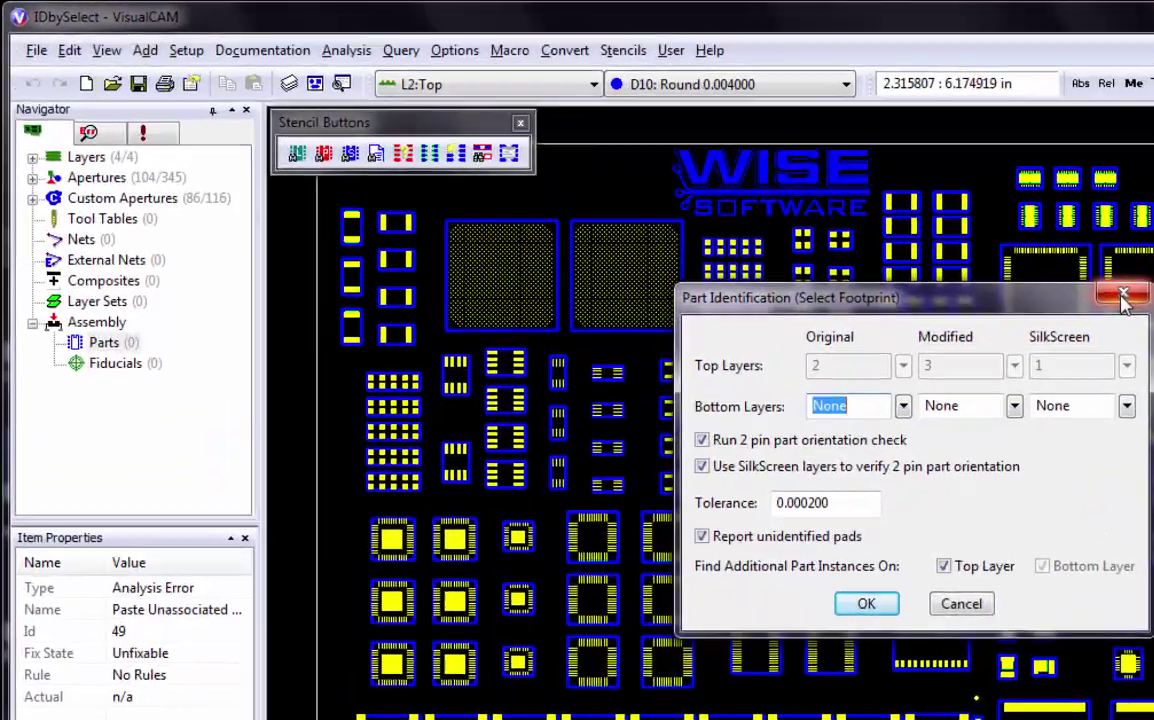
left_click(824, 215)
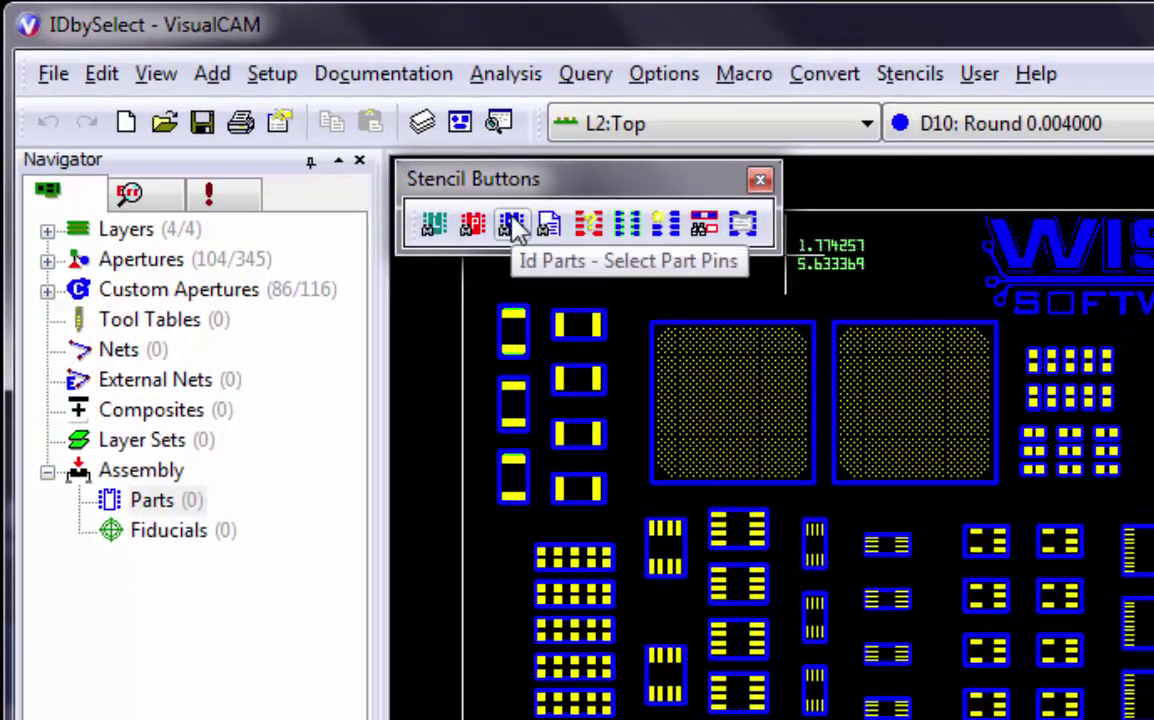
Start part identification by selected pins, with bottom layers at None and both 2 pin orientation and silkscreen checks enabled
left_click(513, 227)
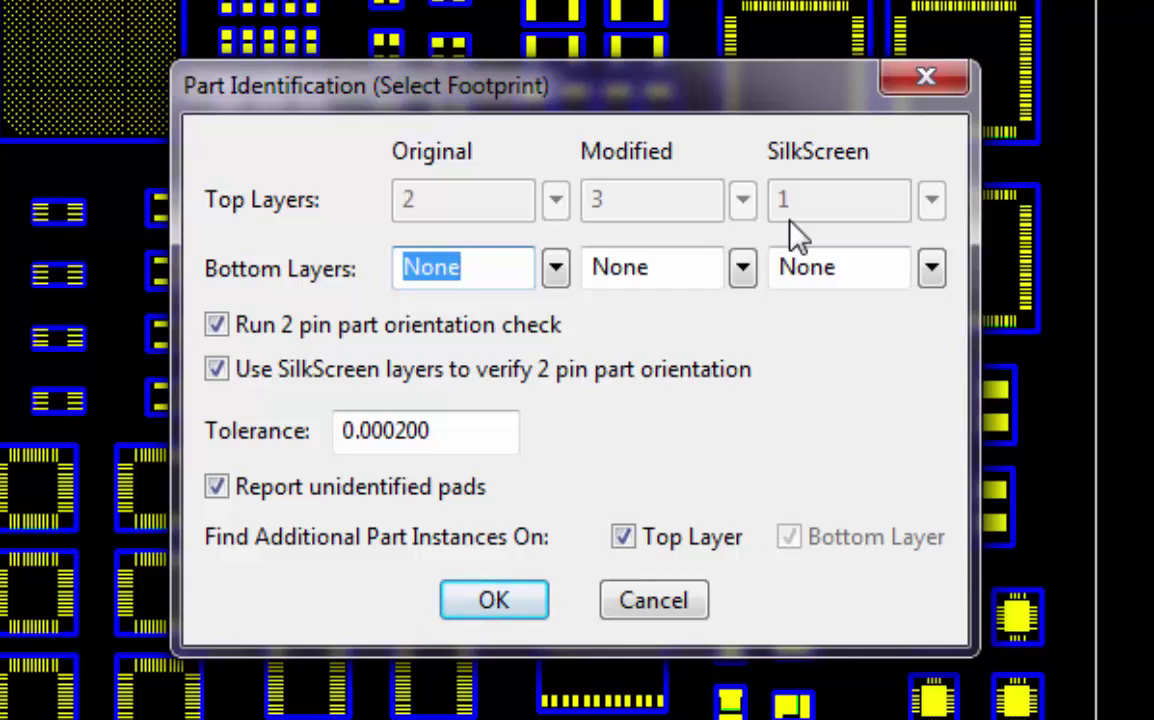
left_click(564, 278)
left_click(478, 311)
left_click(218, 371)
left_click(216, 327)
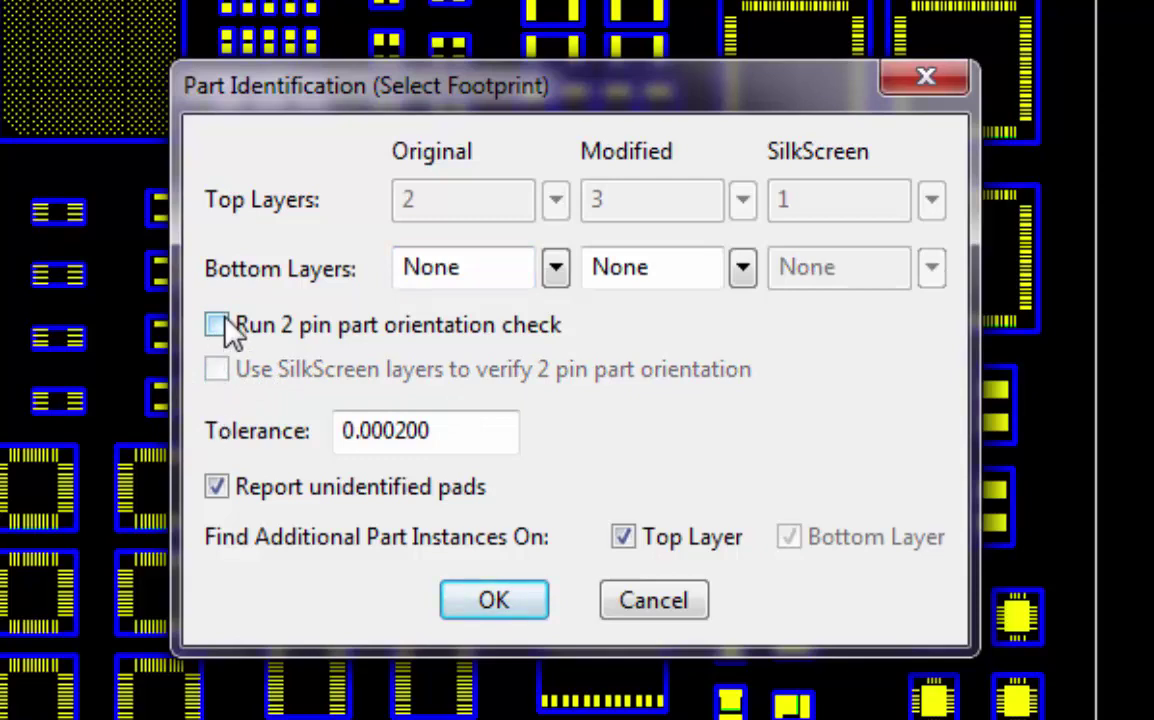
left_click(218, 325)
left_click(219, 370)
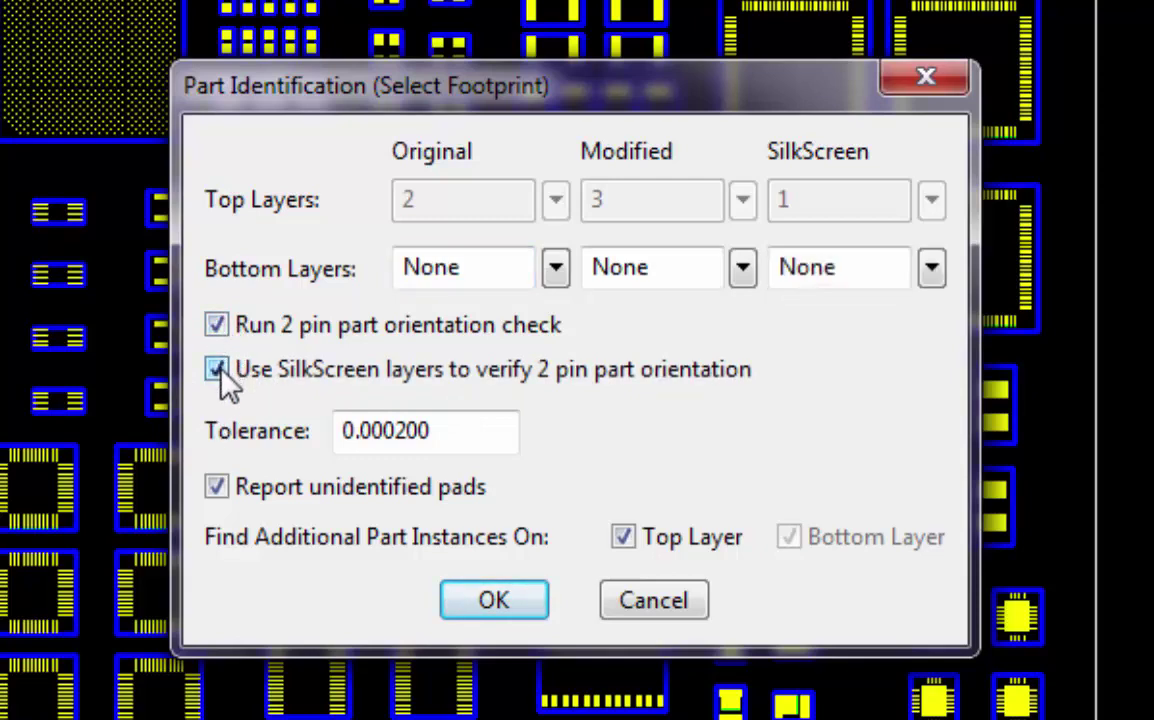
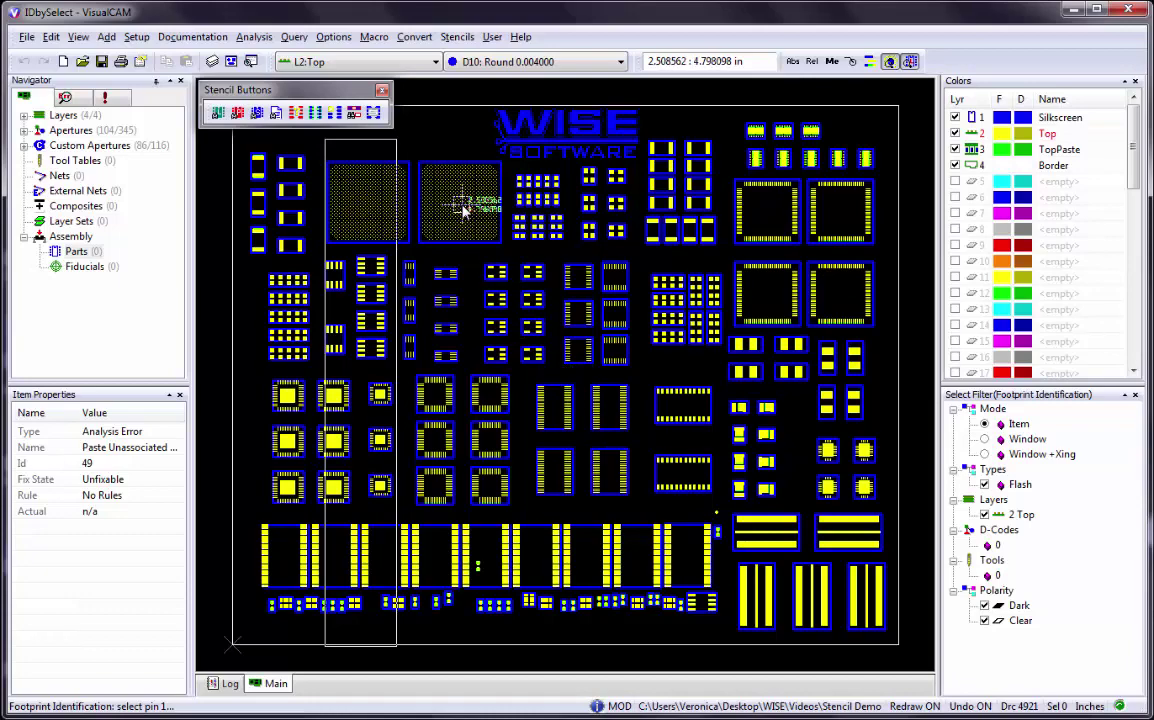
Identify the right-hand large BGA and its matching instances, selecting all its pins with Window mode
scroll(463, 210, "up", 4)
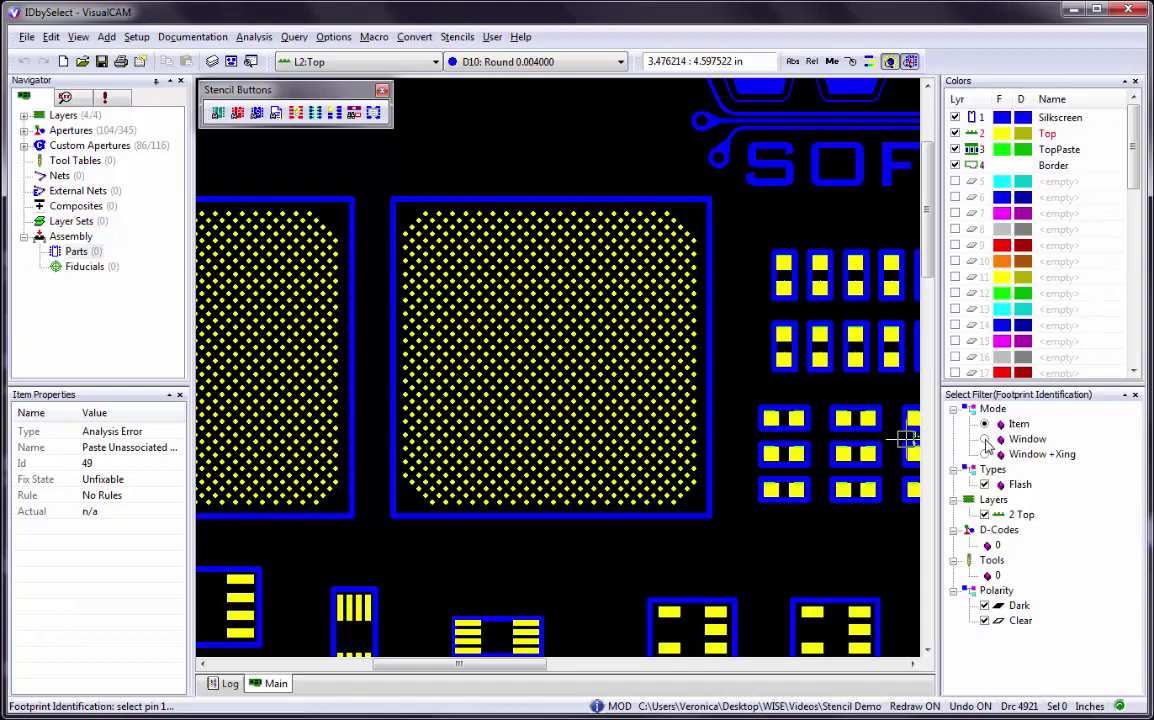
left_click(986, 440)
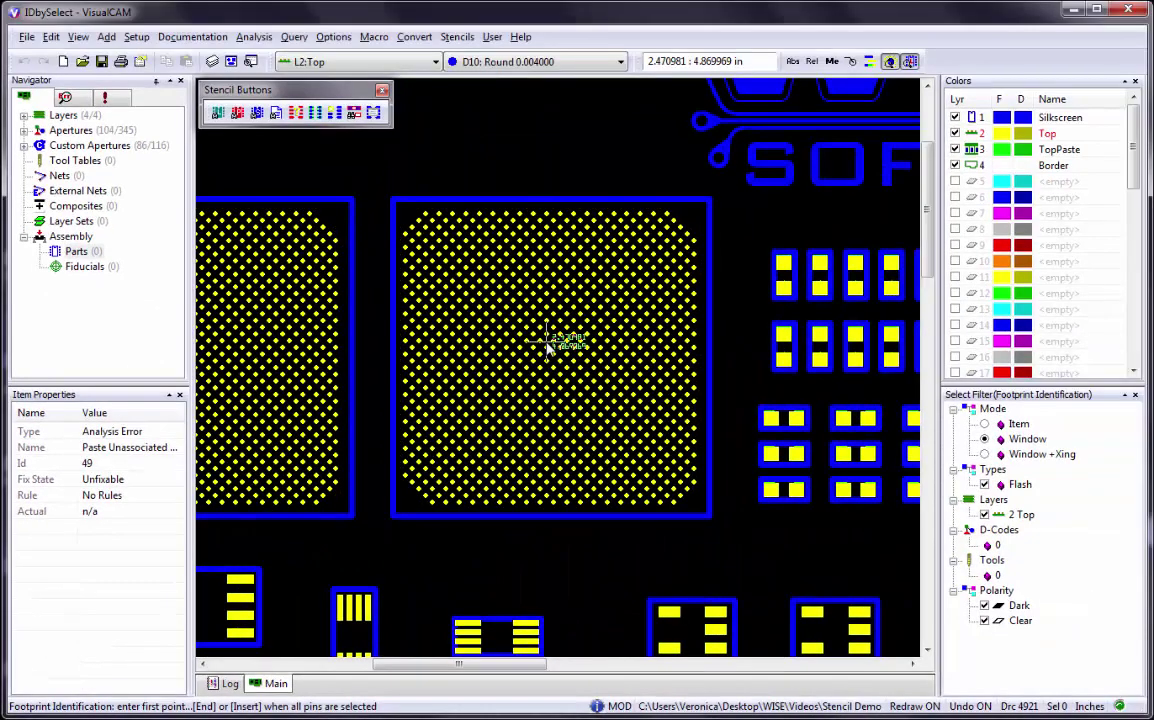
left_click(380, 185)
left_click(730, 538)
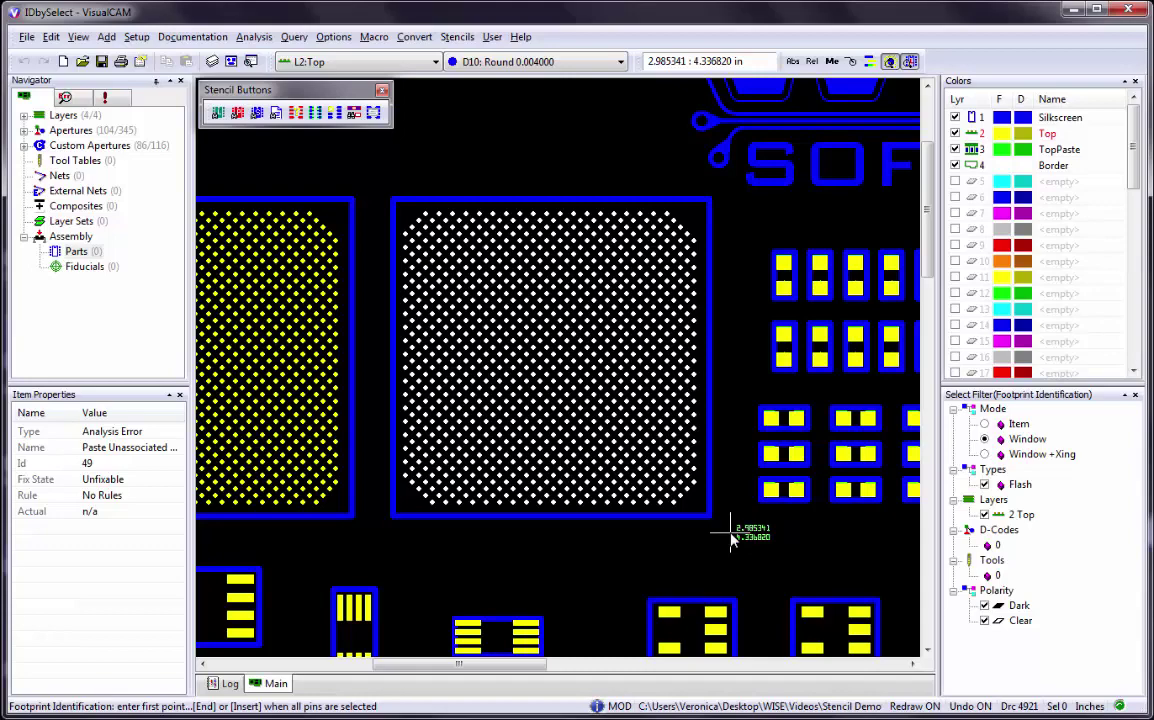
key("End")
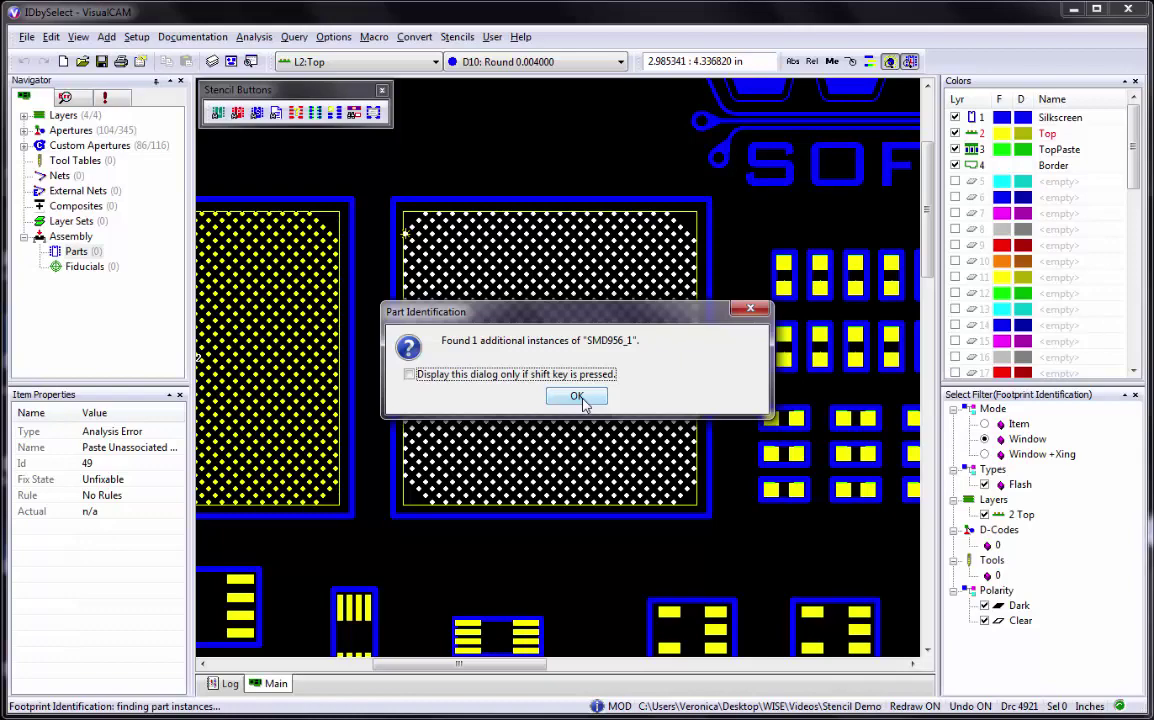
left_click(578, 397)
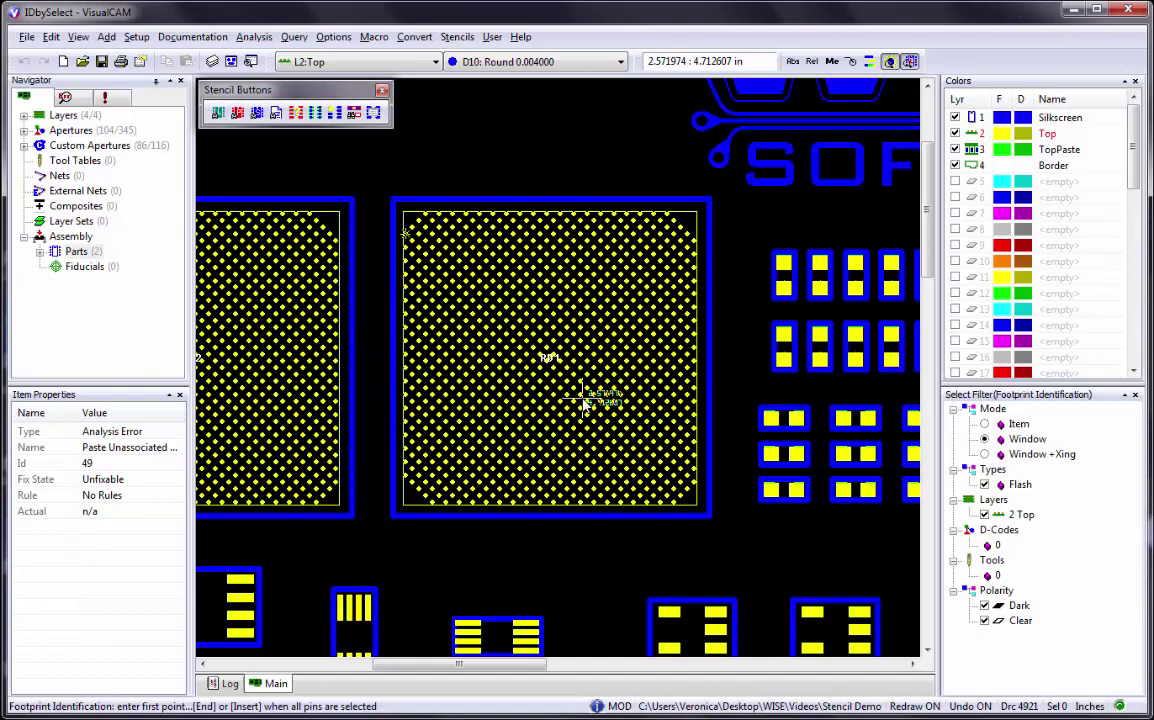
Identify the upper-left part in the group of four large quad flat packages and its matching instances, enclosing its pins in a selection window
key("Home")
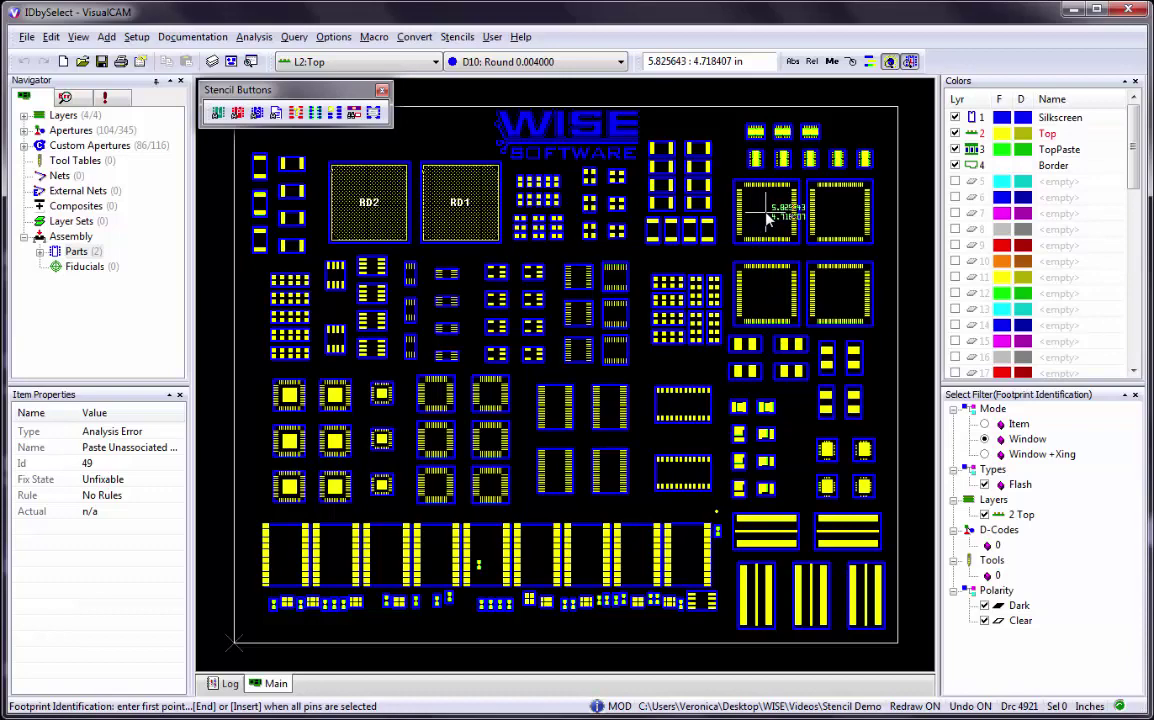
scroll(768, 218, "up", 4)
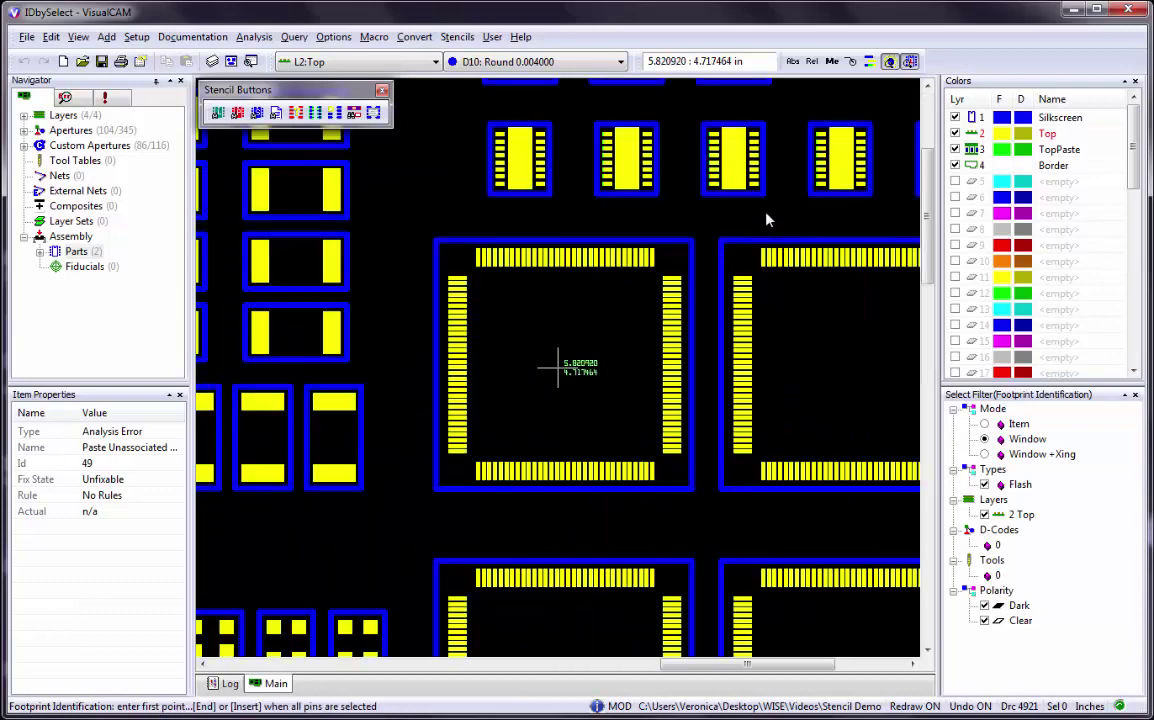
left_click(430, 236)
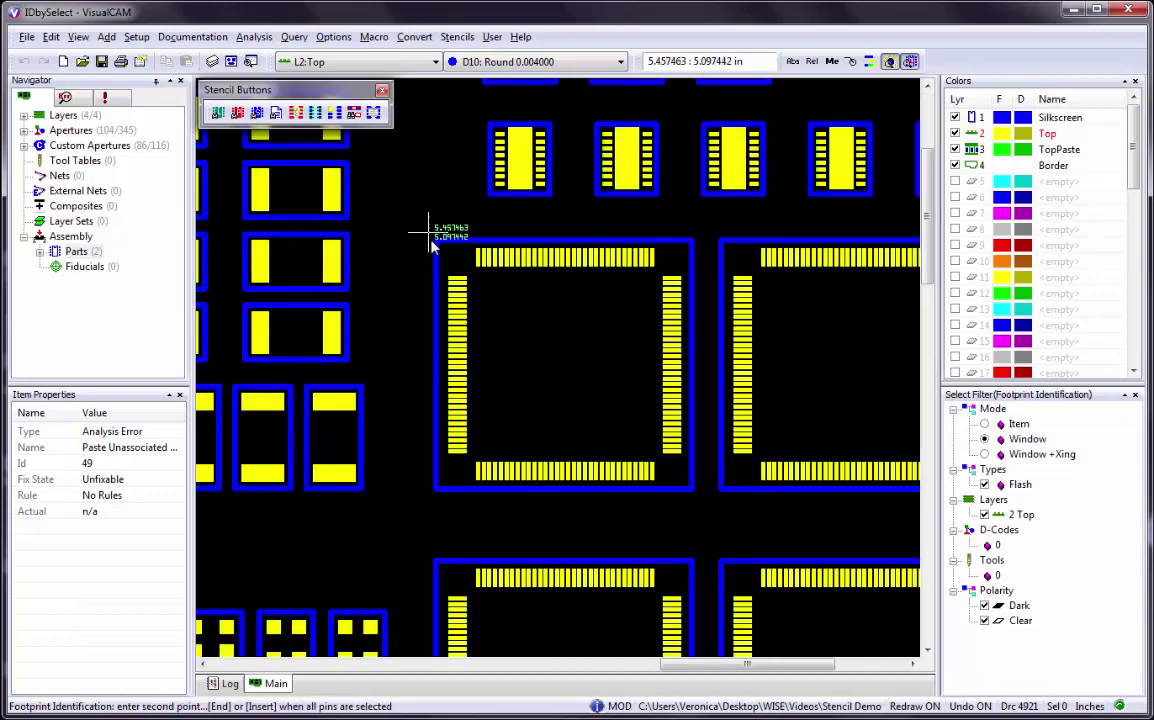
left_click(708, 516)
key("End")
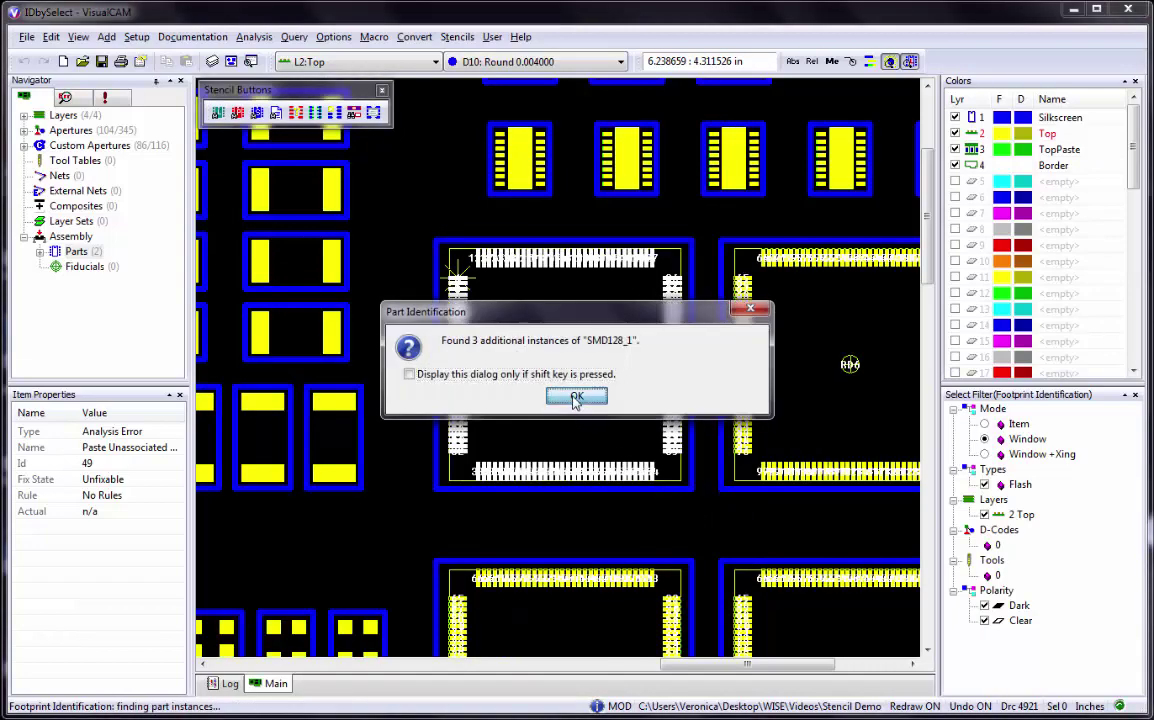
left_click(576, 397)
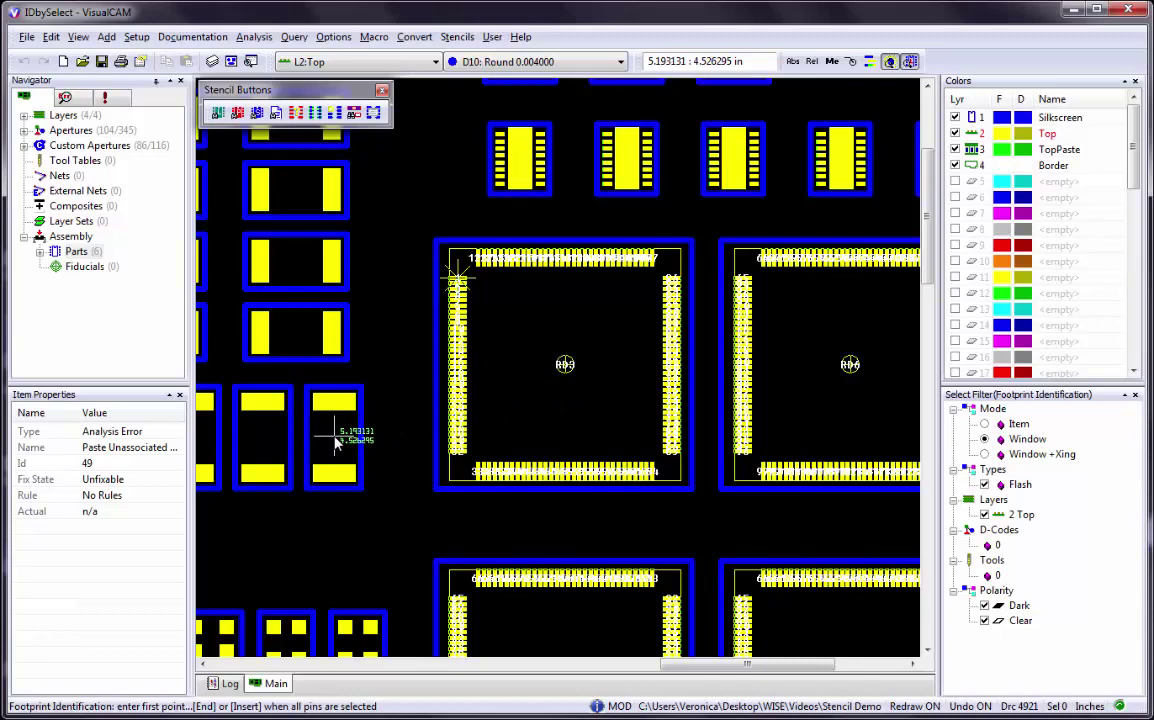
In Item mode, identify the rightmost vertical two-pin part beside the quad flat packages, picking its upper pad as pin 1 and lower pad as furthest pin
scroll(336, 443, "up", 2)
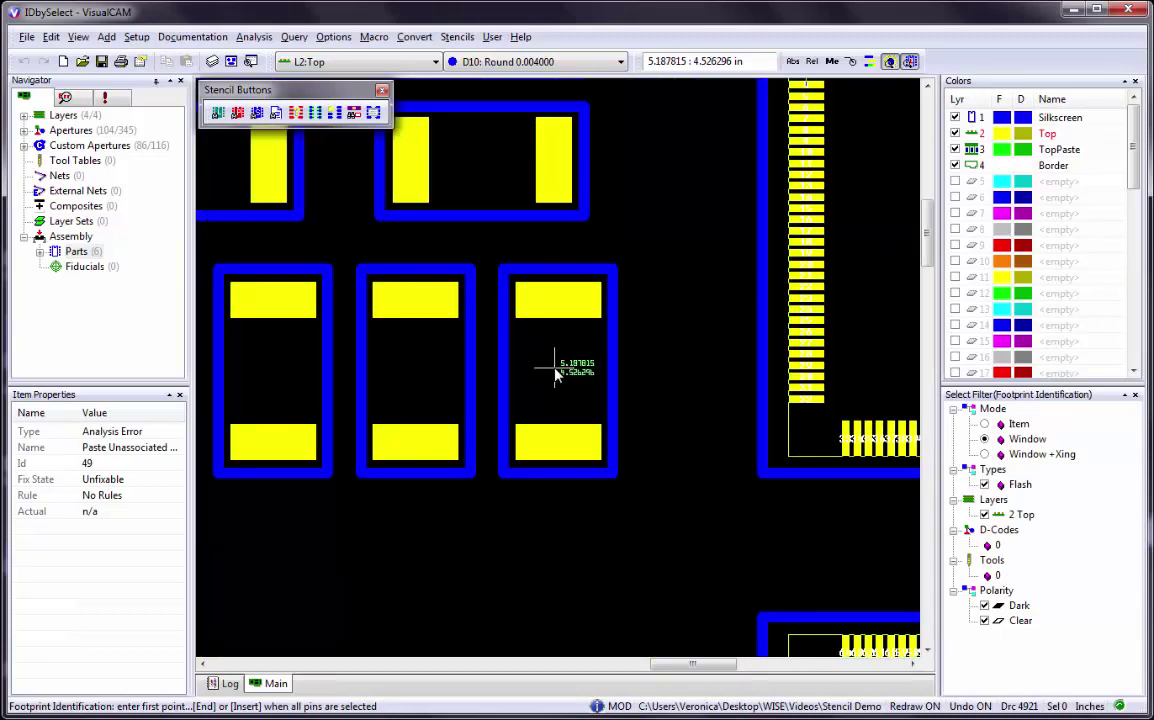
left_click(986, 425)
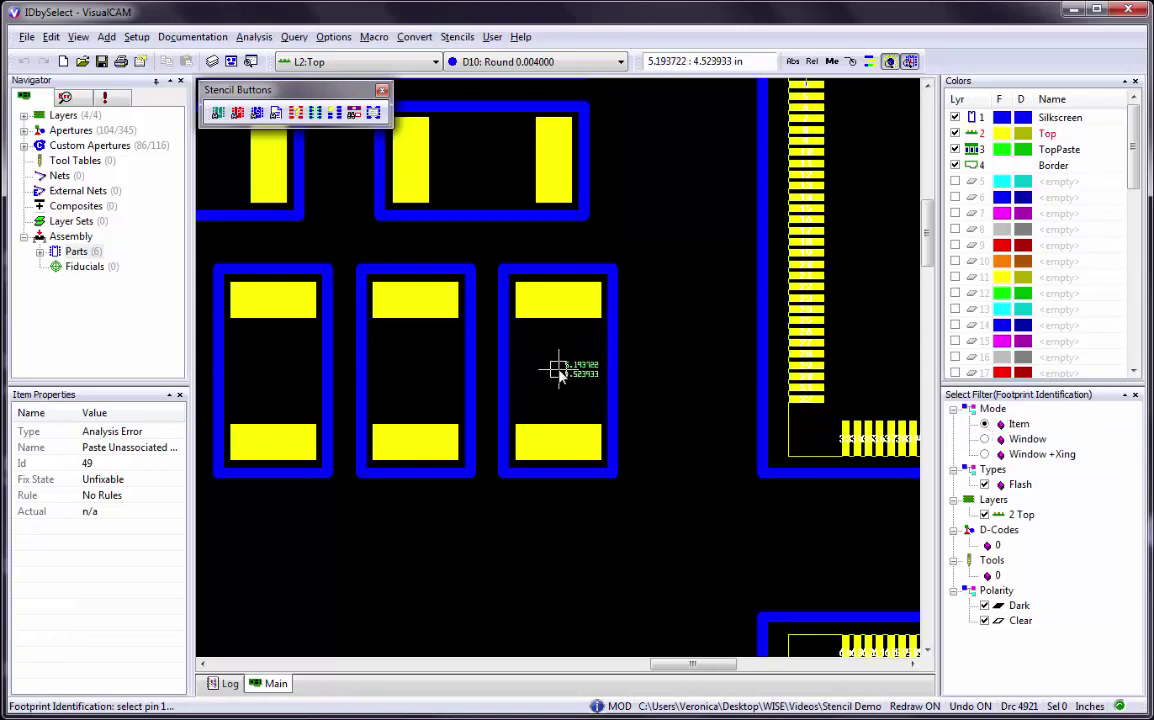
left_click(562, 305)
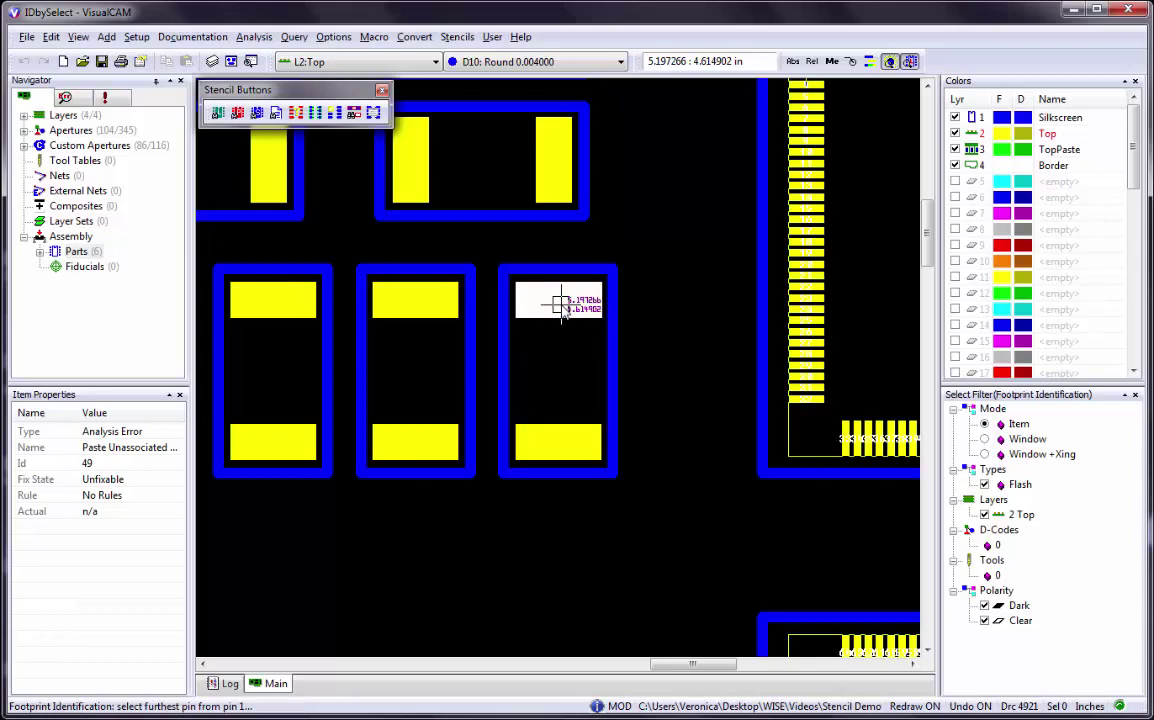
left_click(556, 444)
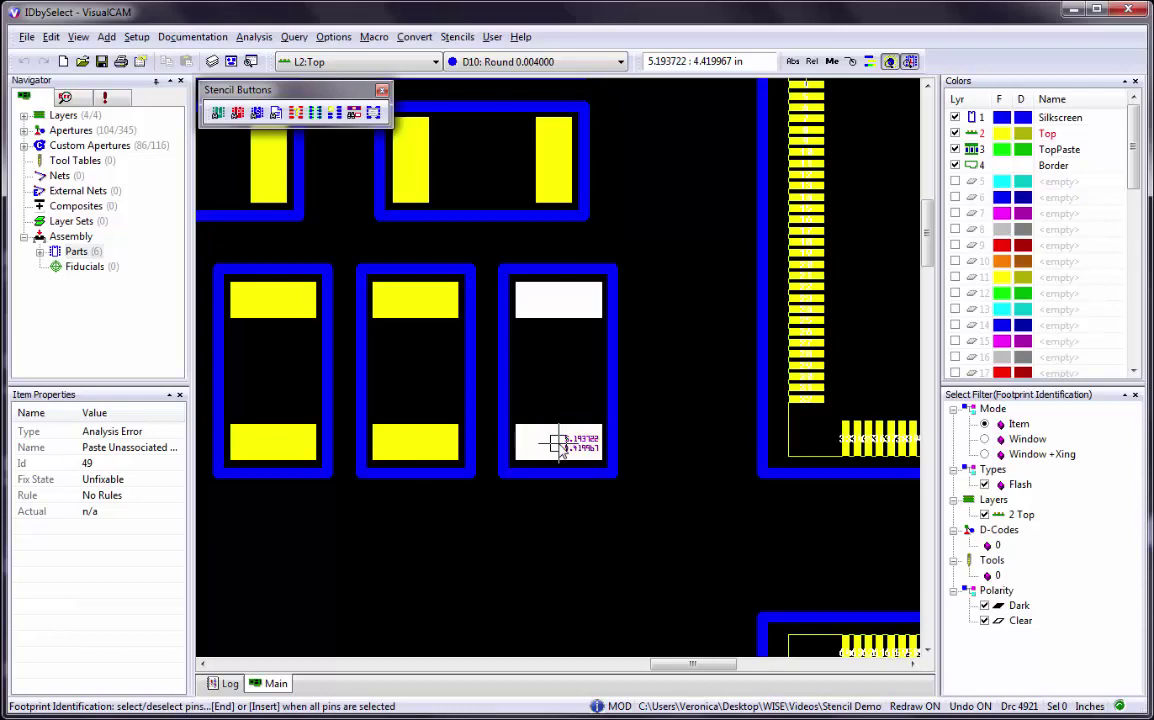
key("End")
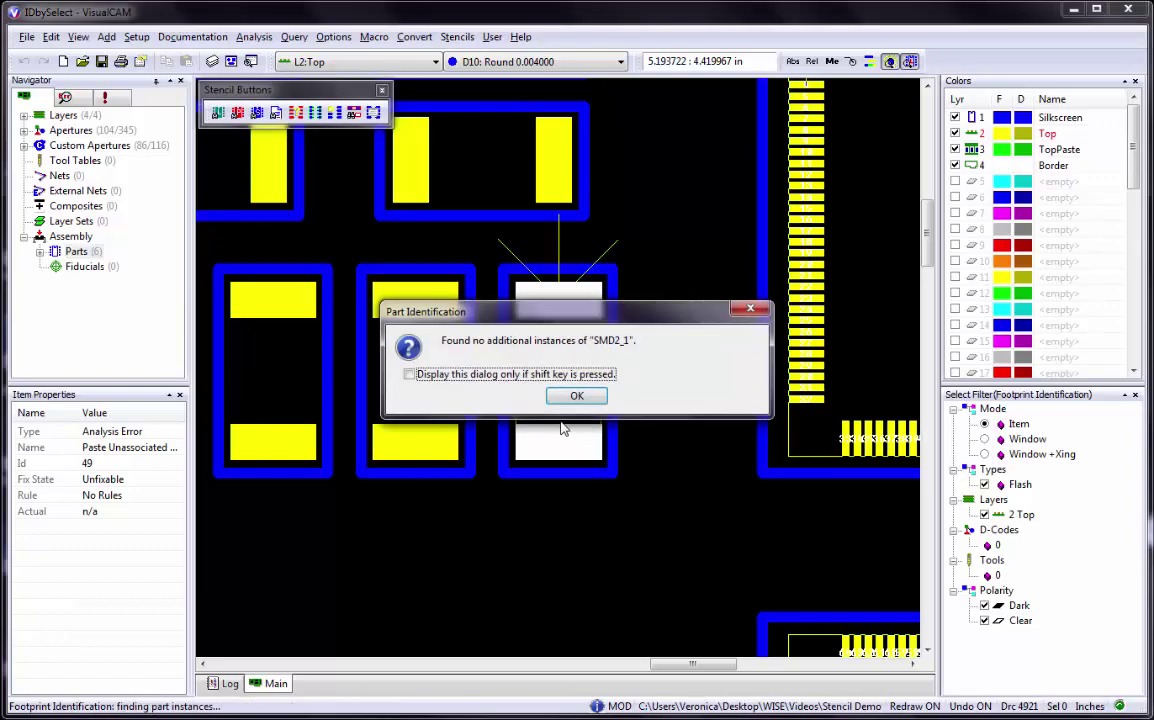
left_click(573, 397)
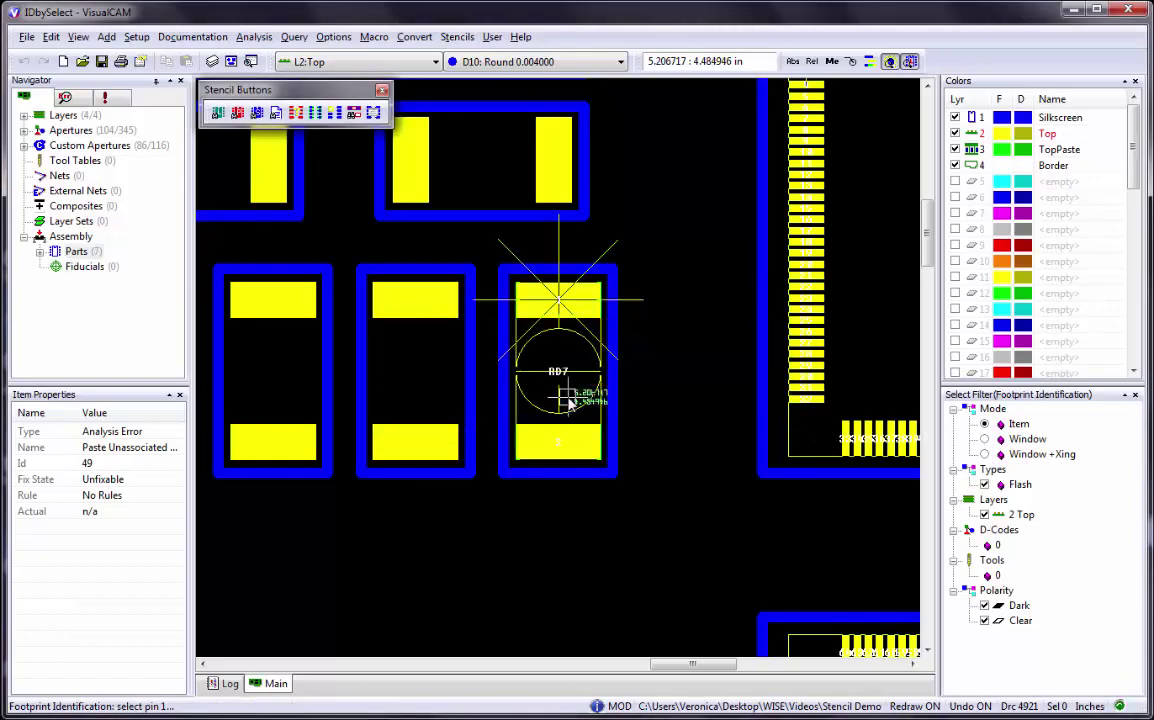
Select all pins of the top part in the 20-pin horizontal-pad column, with the upper-left pad as pin 1 and the lower-right pad as furthest pin
scroll(570, 402, "down", 5)
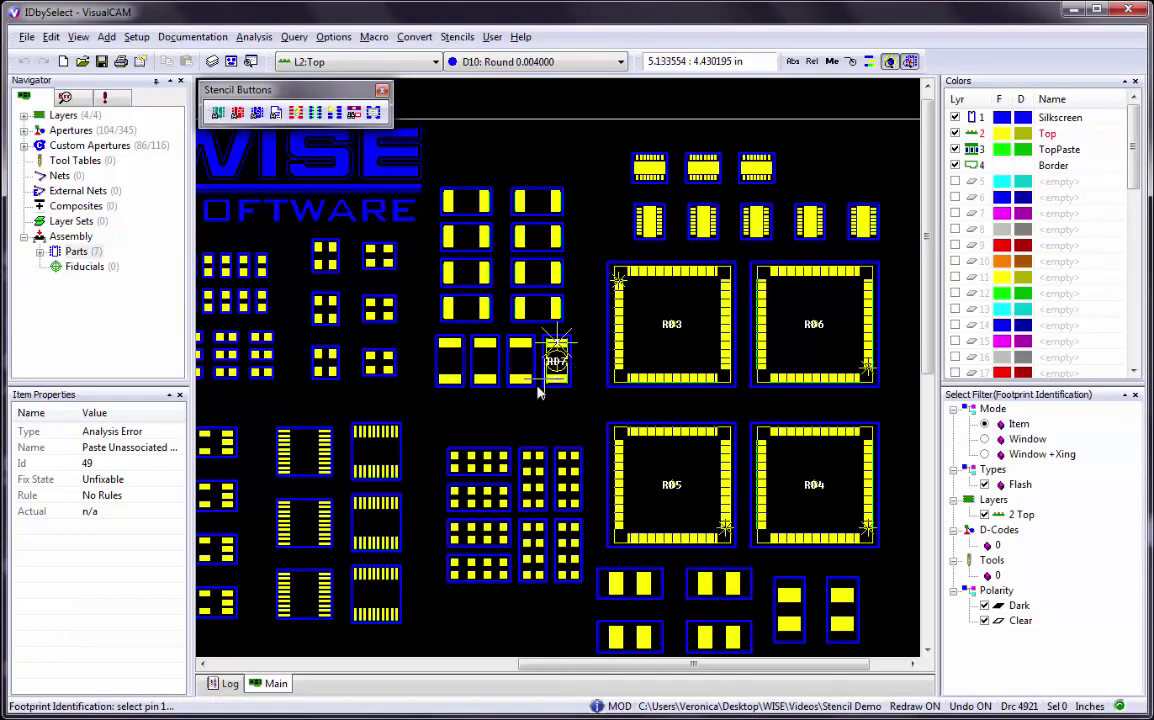
scroll(310, 458, "up", 5)
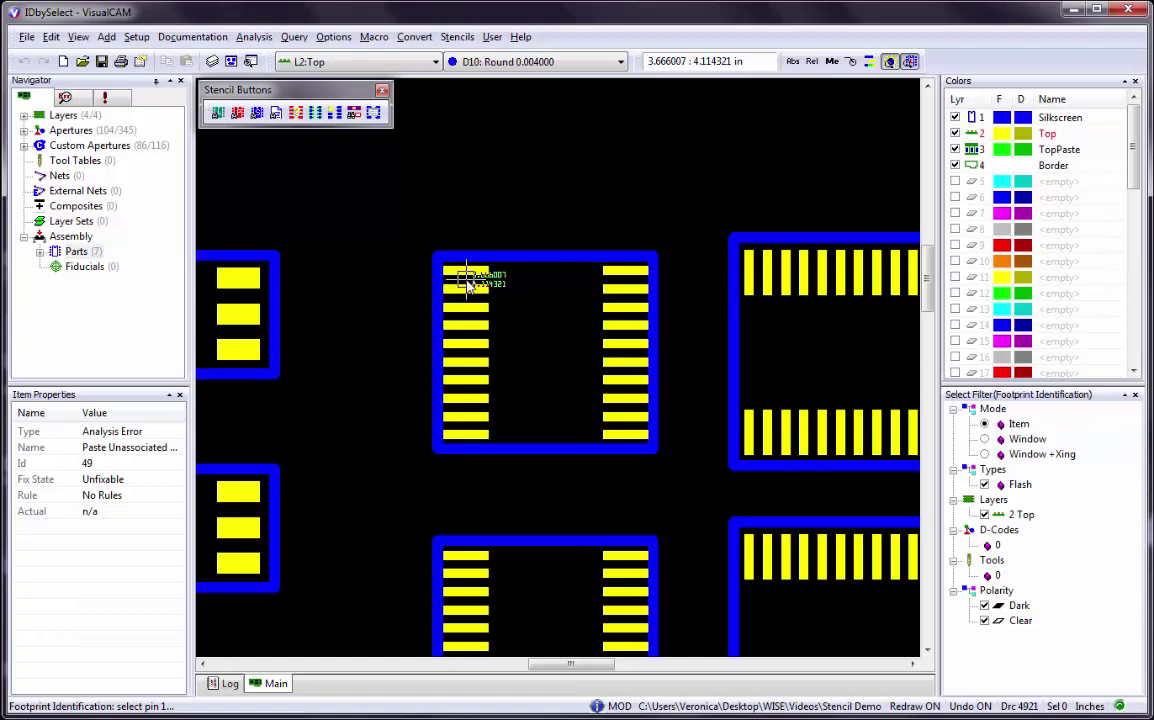
left_click(466, 281)
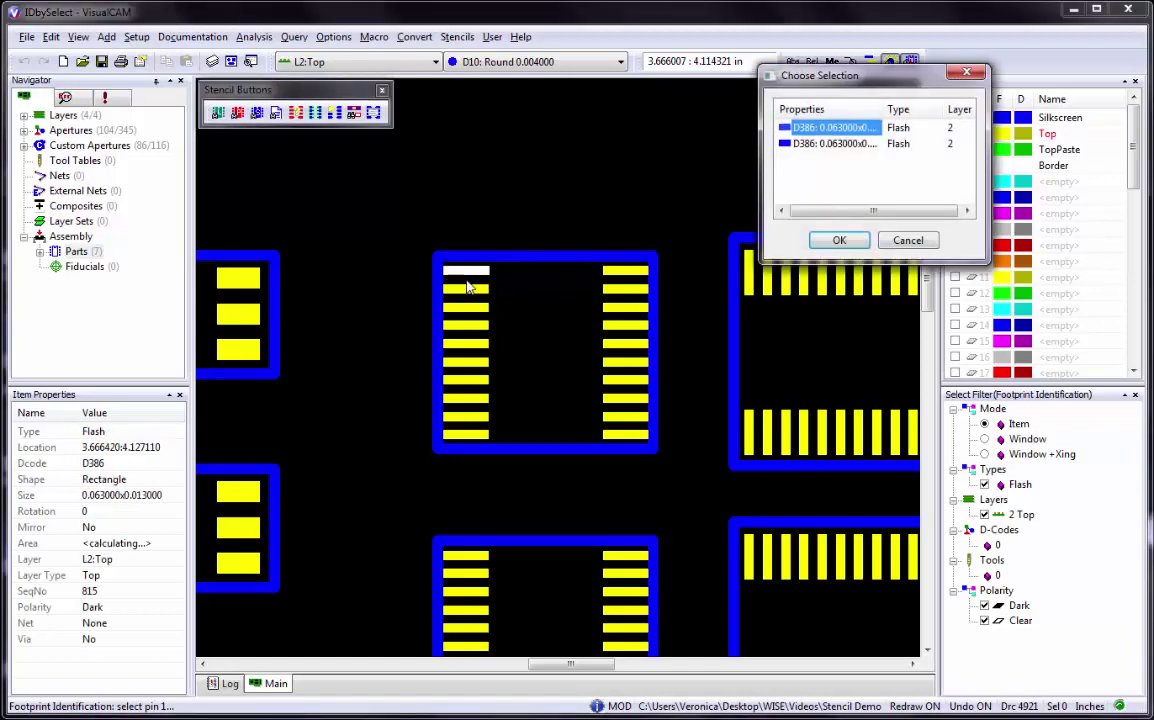
left_click(810, 144)
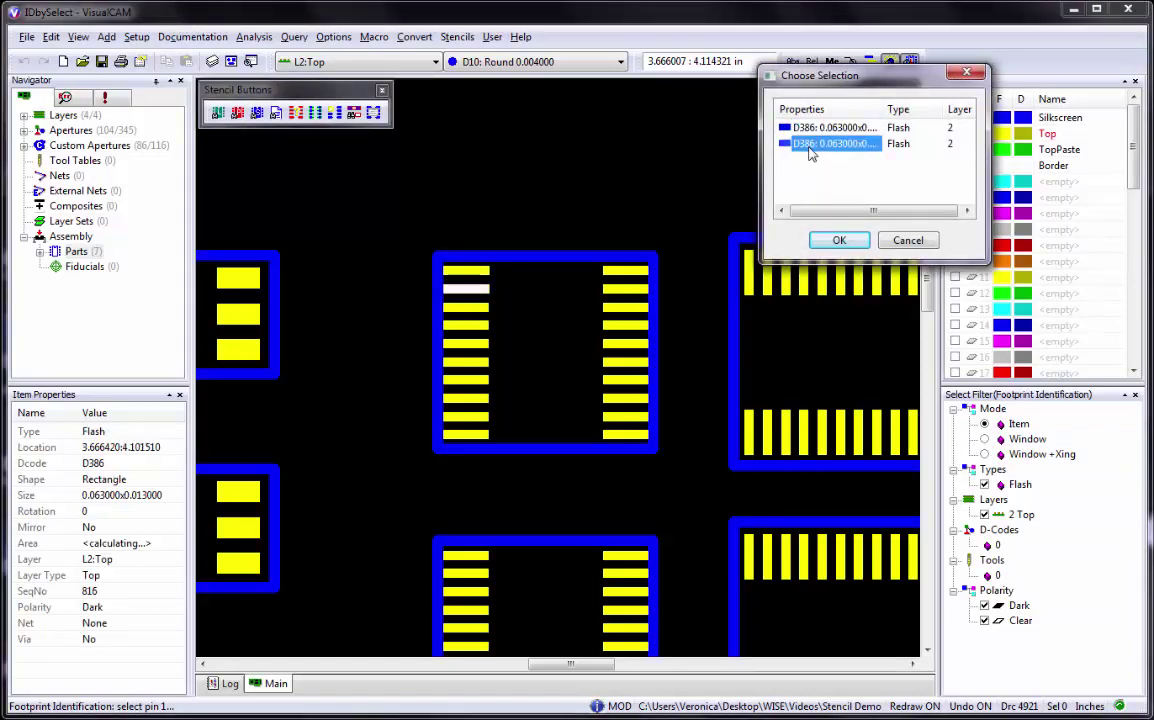
left_click(813, 128)
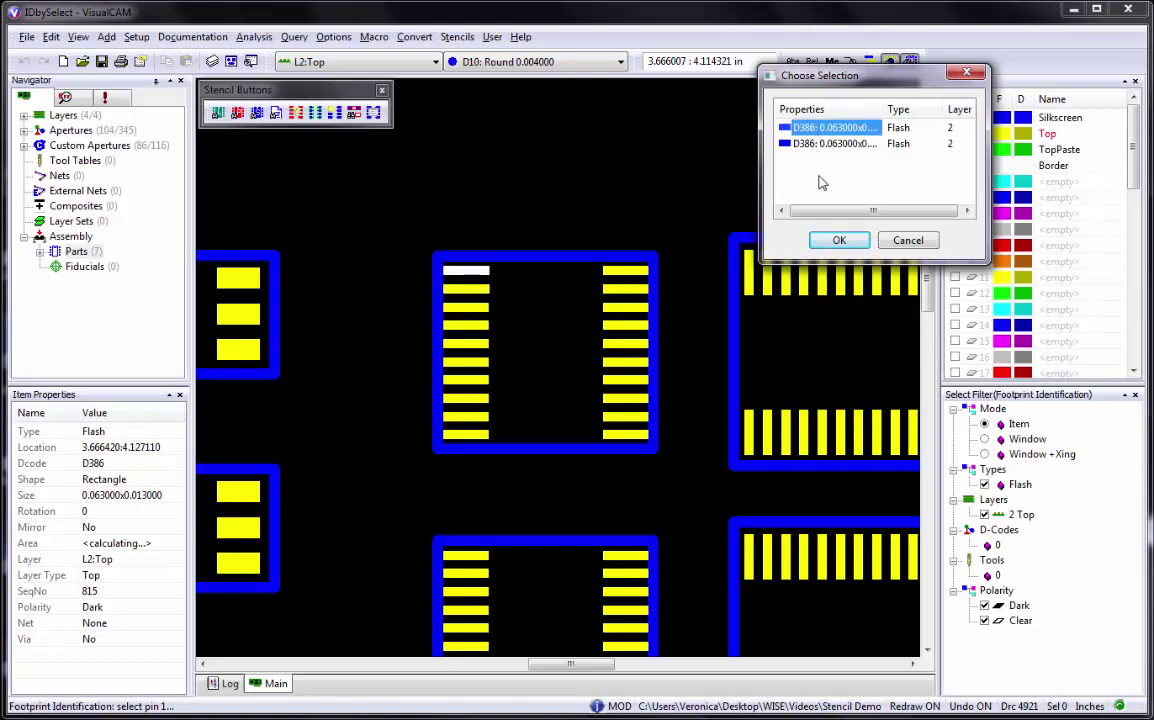
left_click(836, 242)
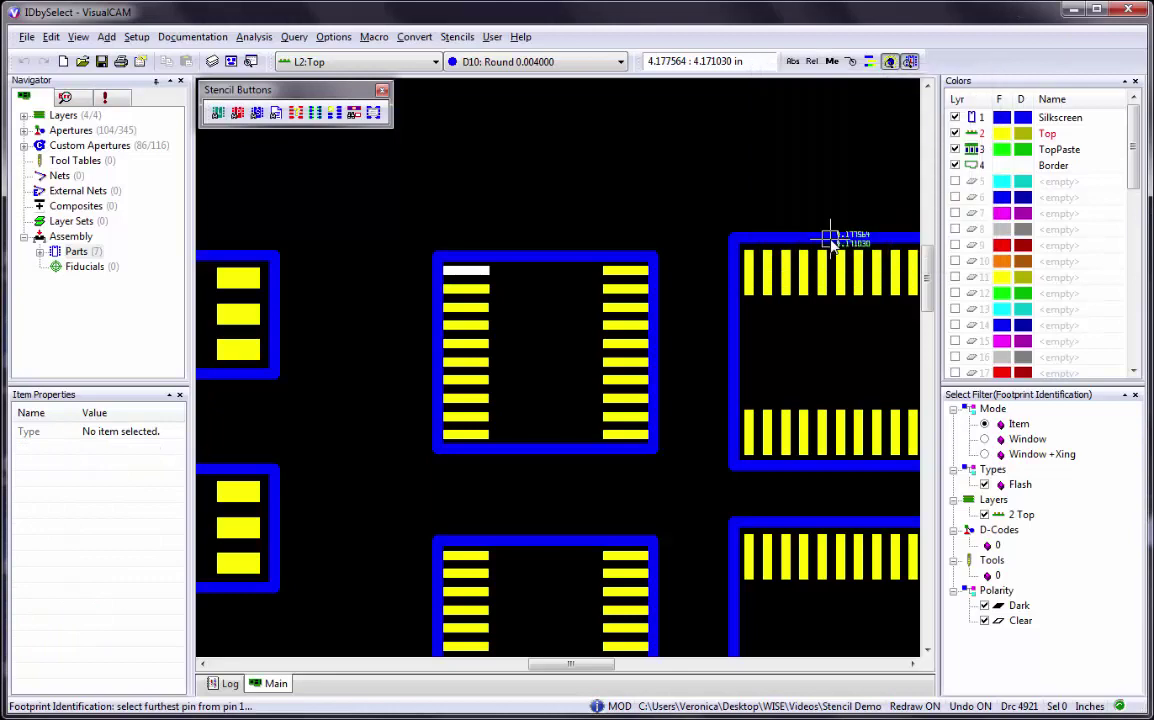
left_click(621, 438)
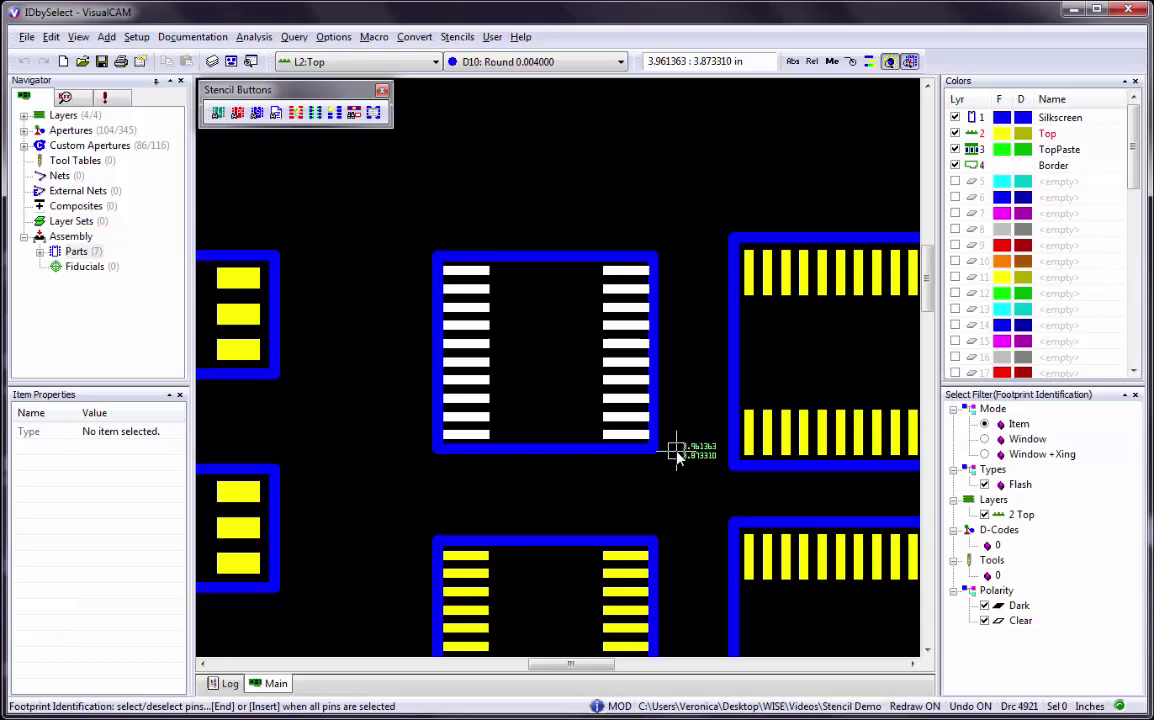
Deselect and reselect several lower pins in both rows of the 20-pin part, and identify it with its matching instances
left_click(626, 434)
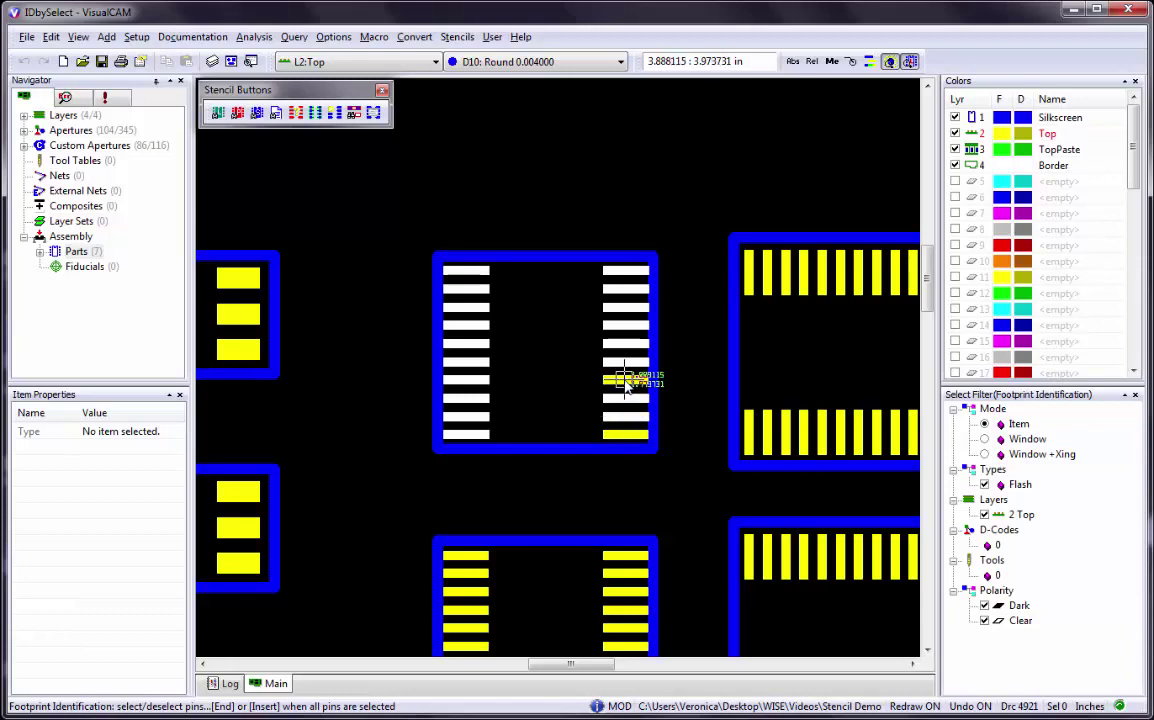
left_click(626, 434)
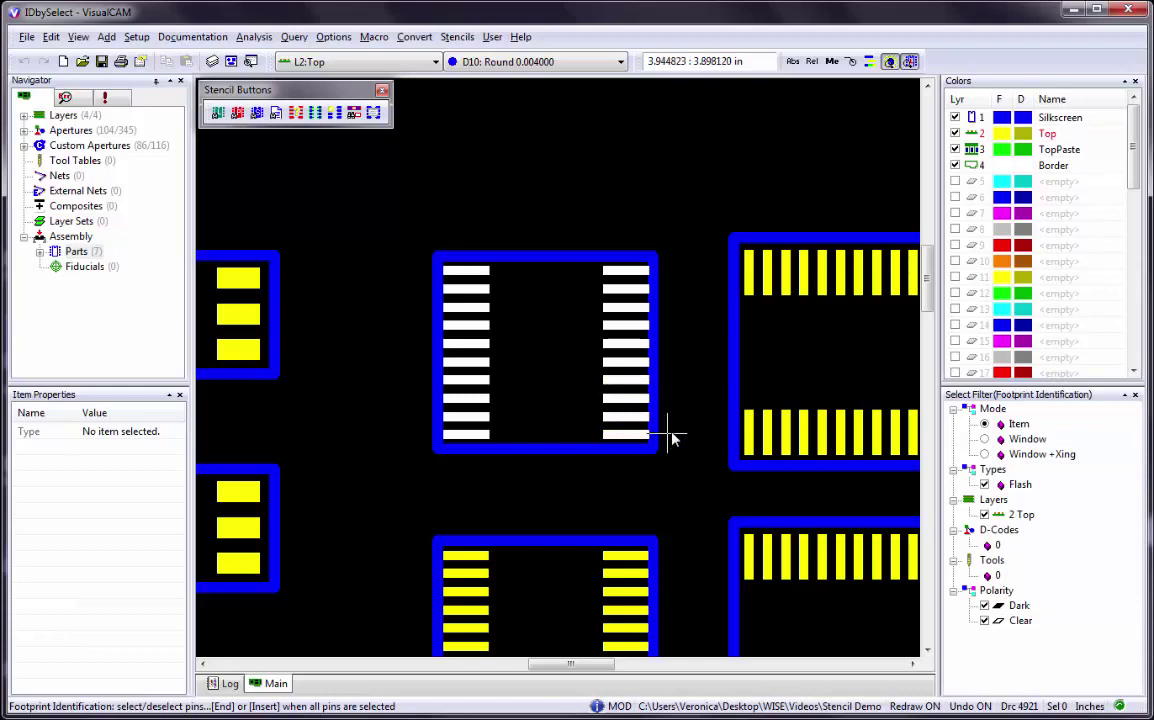
left_click(476, 435)
left_click(474, 382)
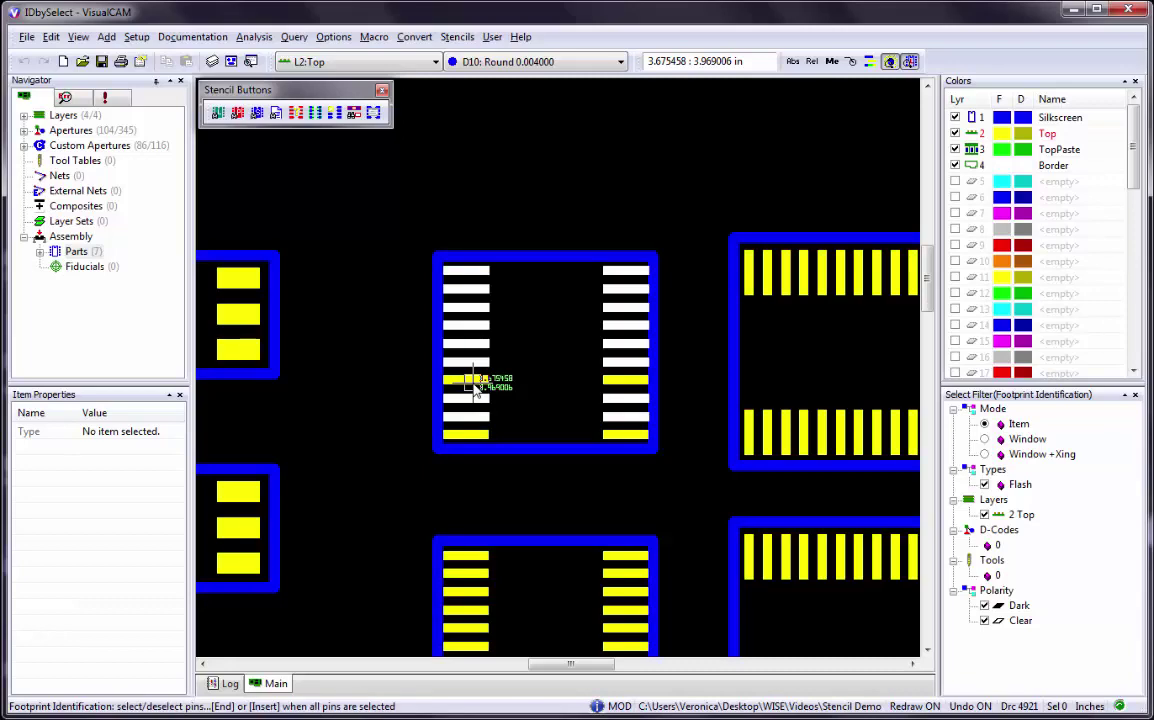
left_click(476, 383)
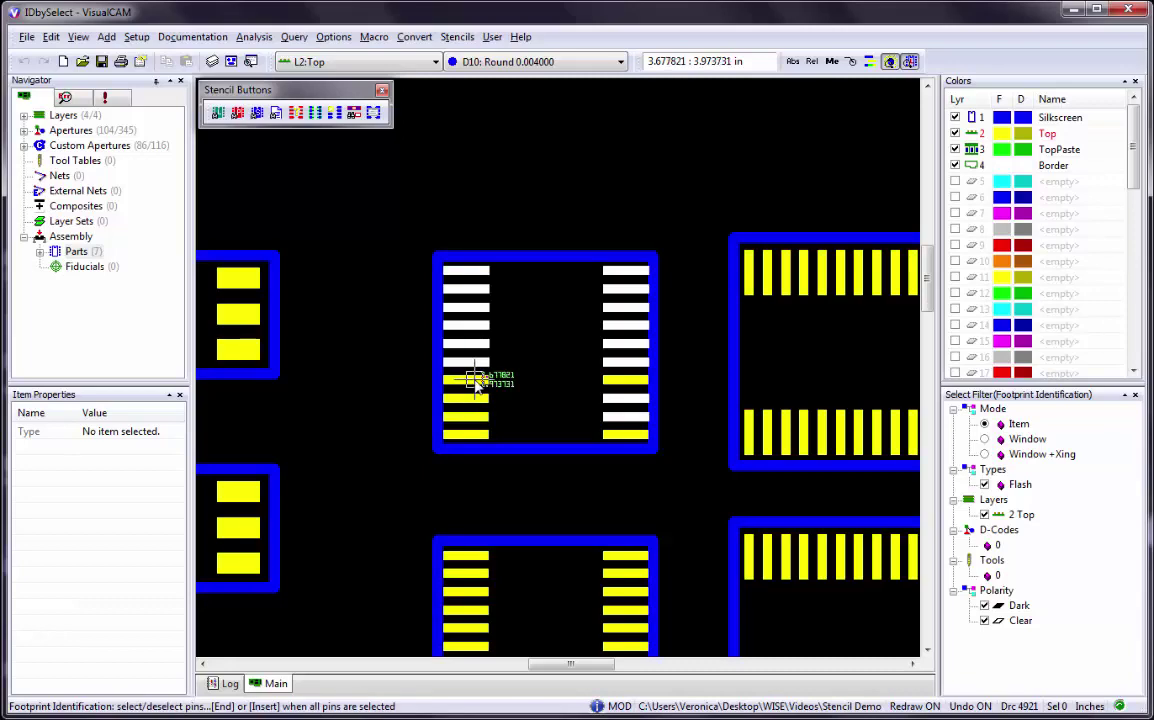
left_click(474, 397)
left_click(474, 418)
left_click(476, 435)
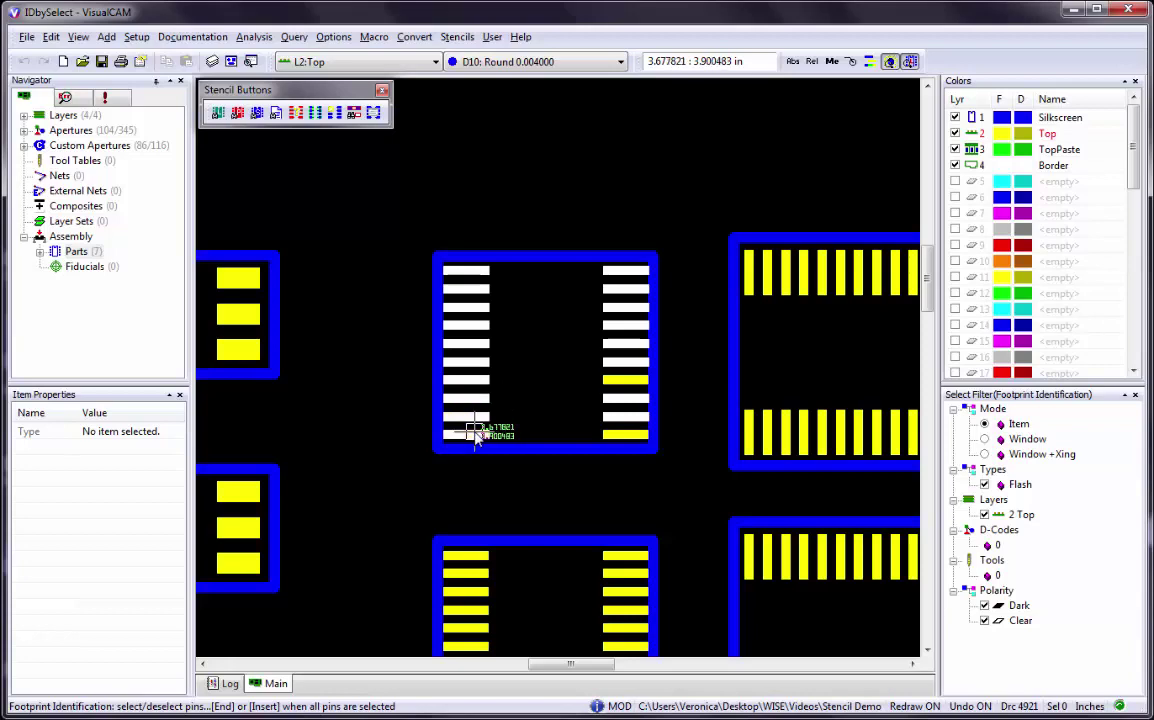
left_click(617, 381)
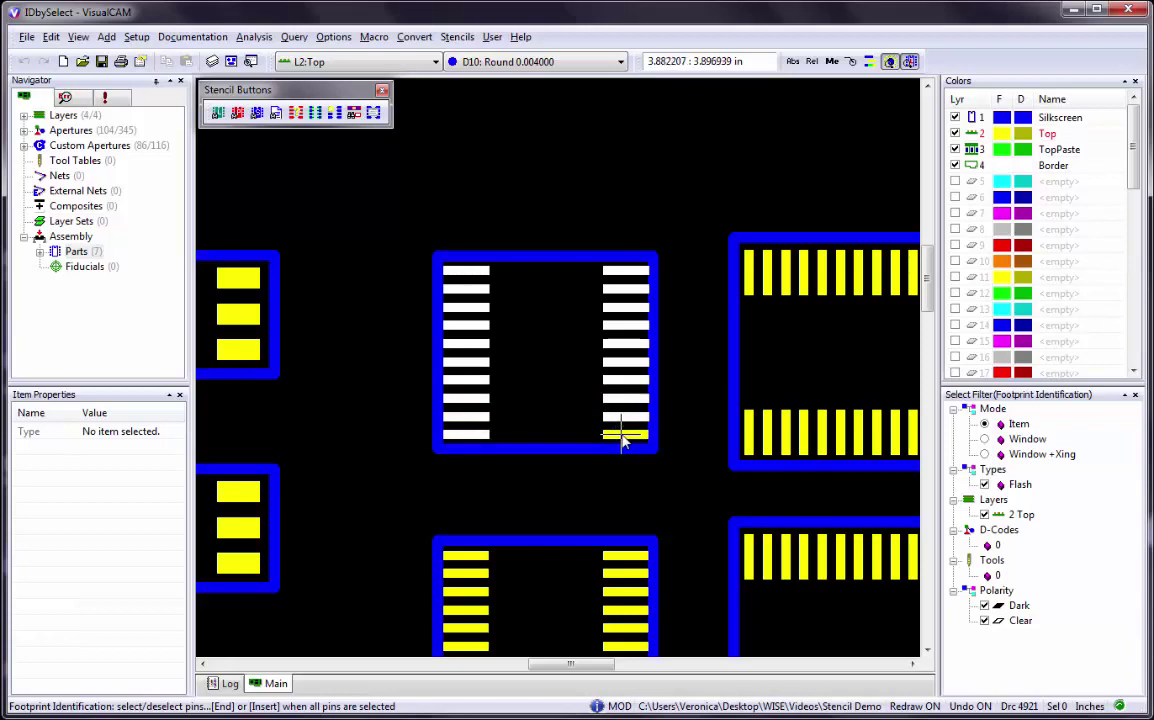
left_click(623, 435)
key("End")
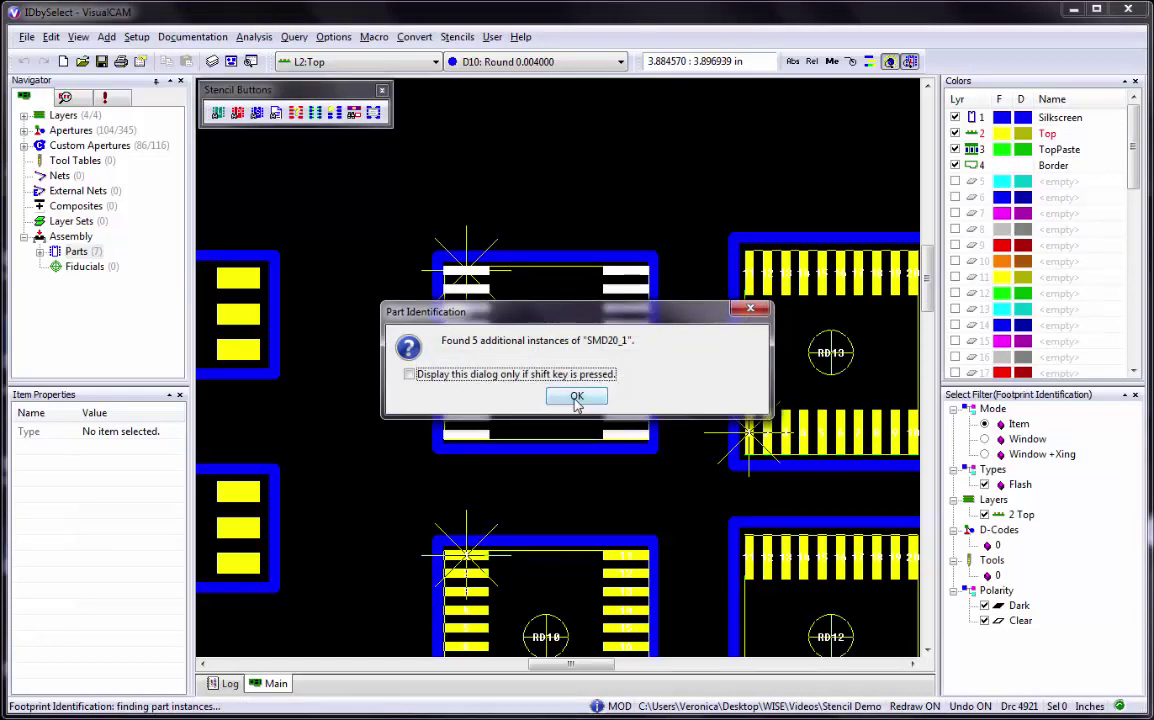
left_click(577, 398)
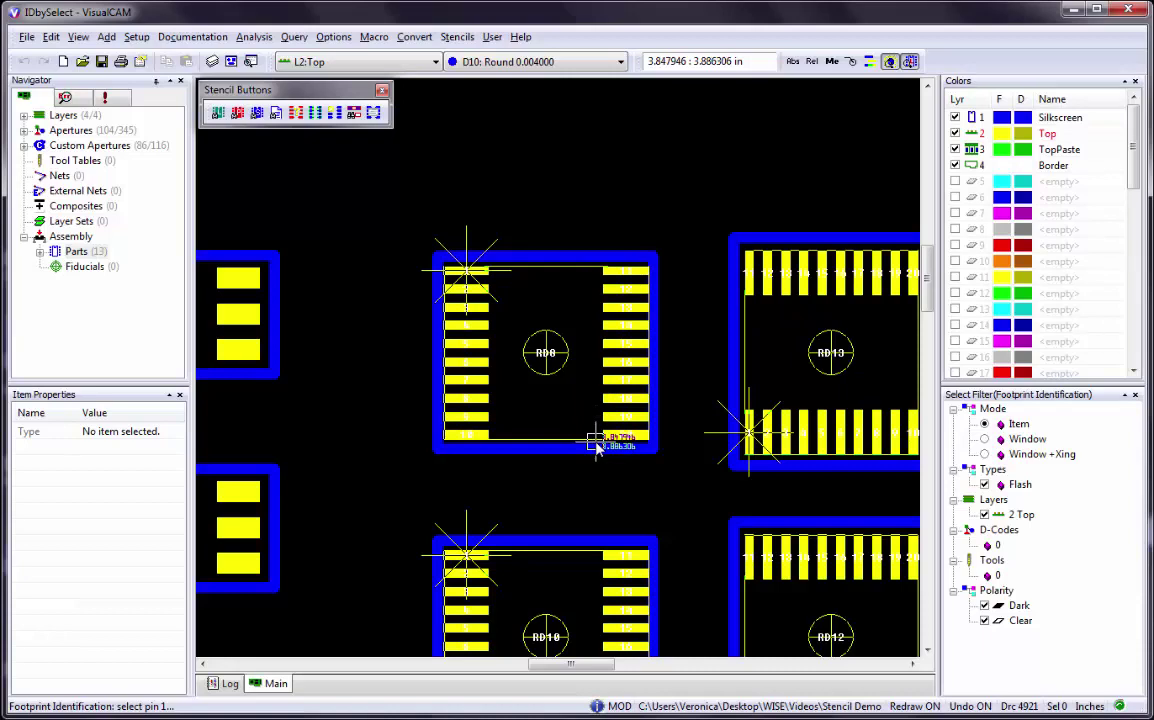
Open the Stencil Footprint/Shape Library from part RD8 and permanently delete its SMD20_1 footprint
right_click(546, 358)
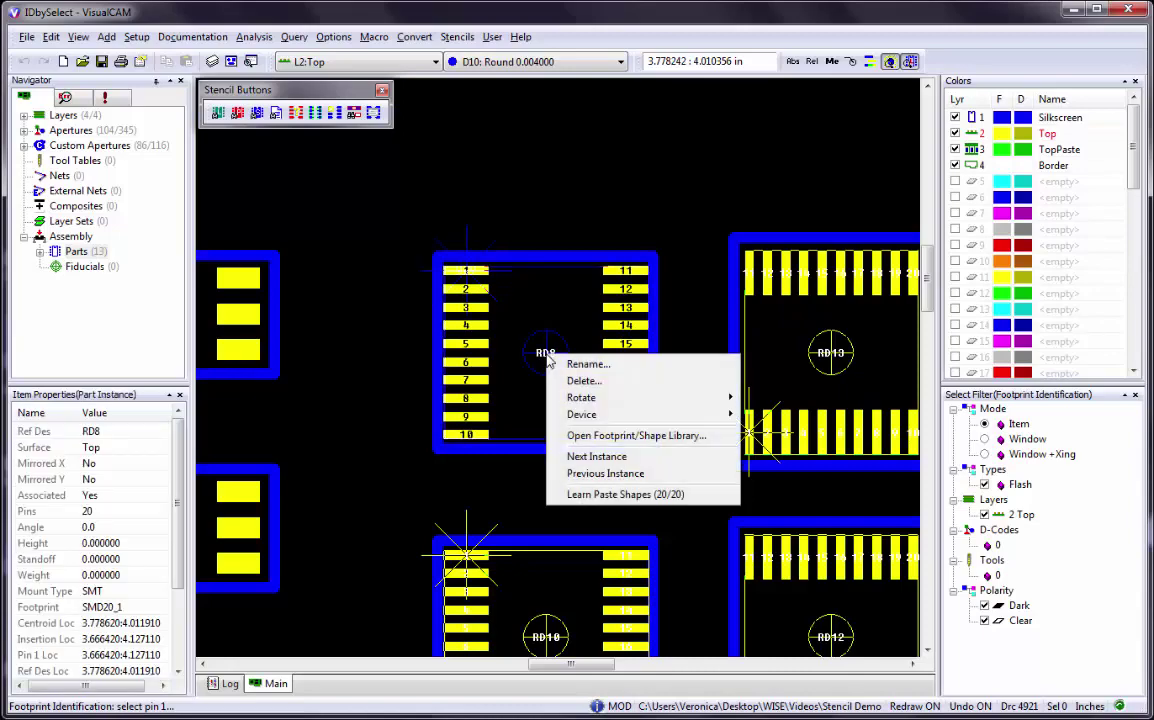
left_click(592, 435)
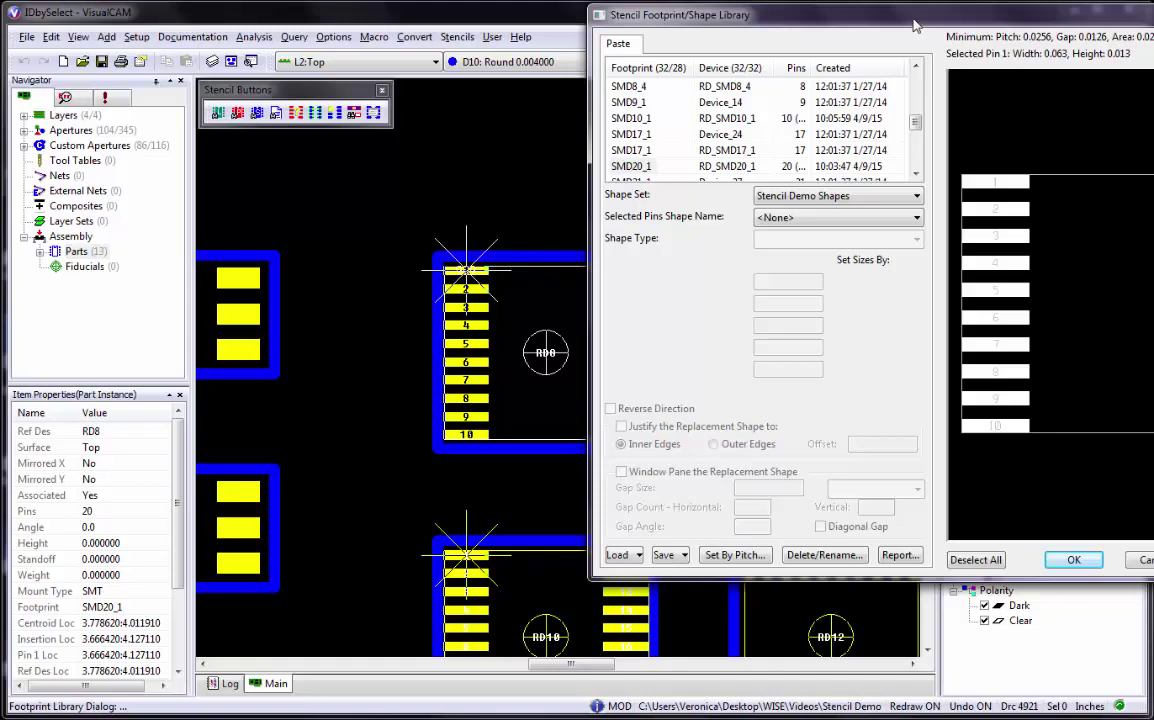
left_click_drag(888, 24, 621, 39)
left_click_drag(600, 68, 512, 105)
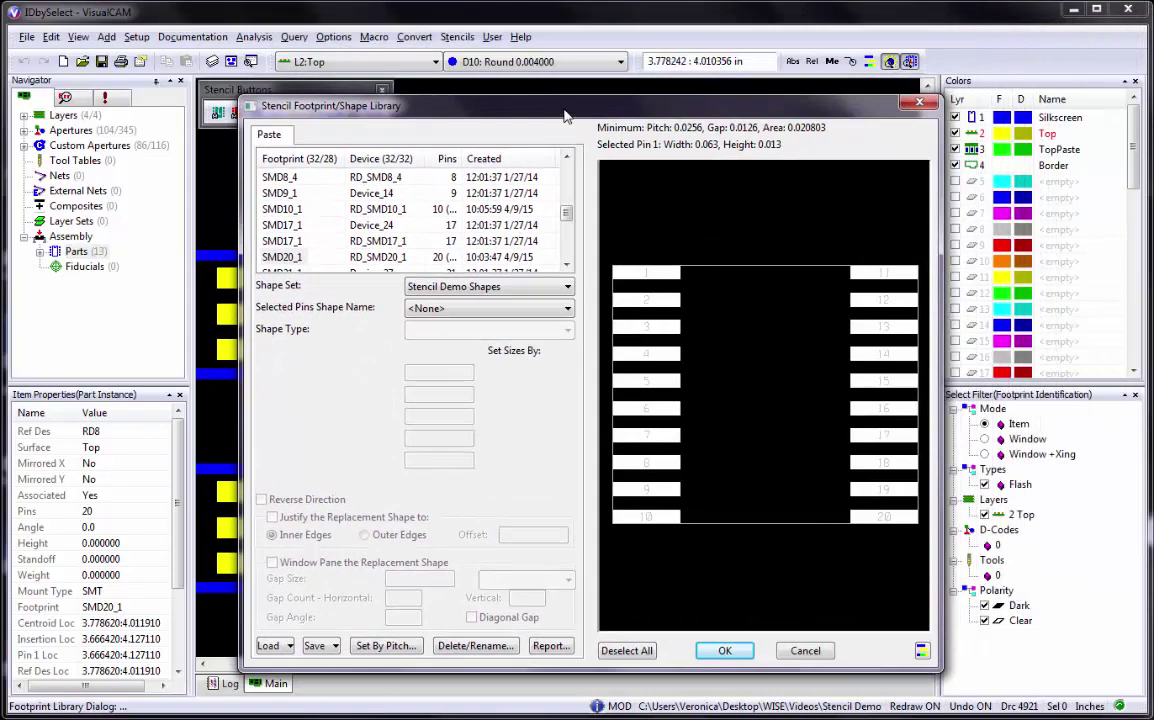
right_click(289, 260)
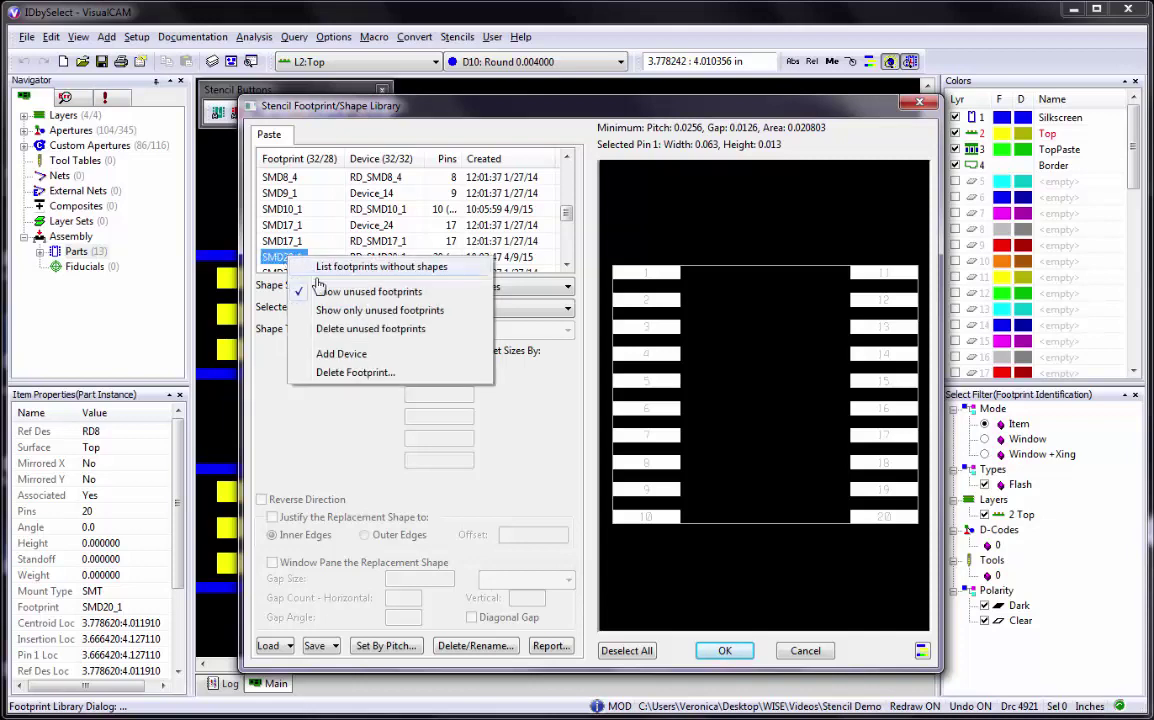
left_click(330, 376)
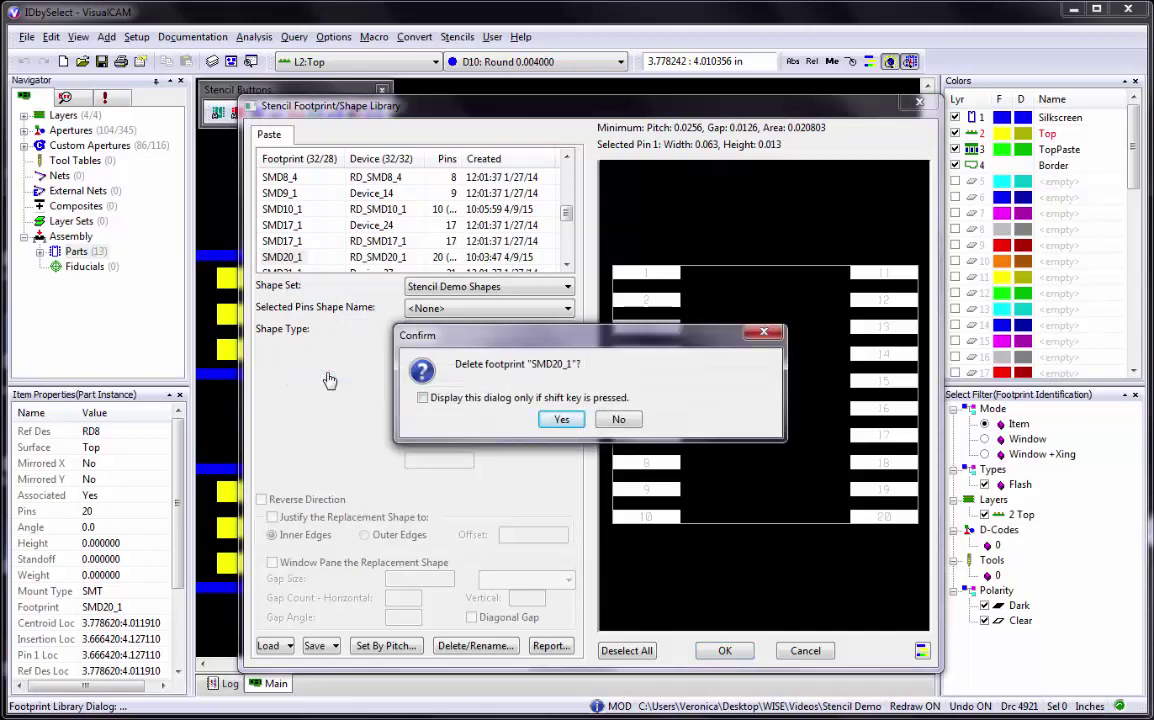
left_click(561, 421)
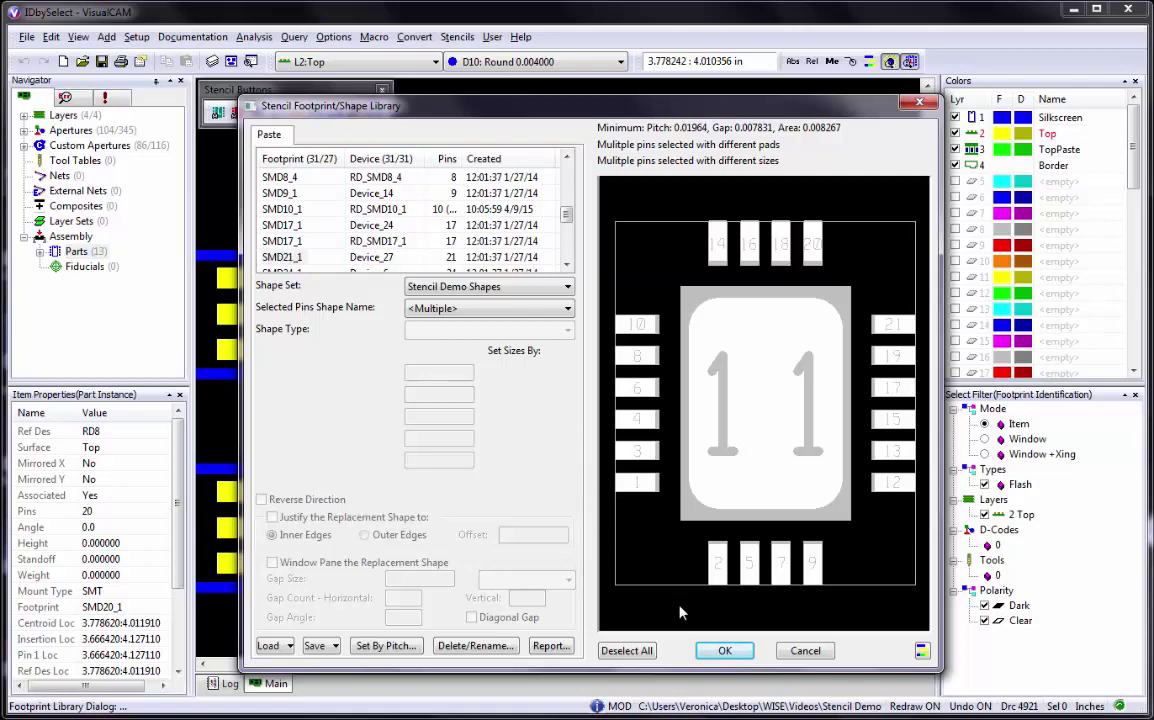
left_click(718, 652)
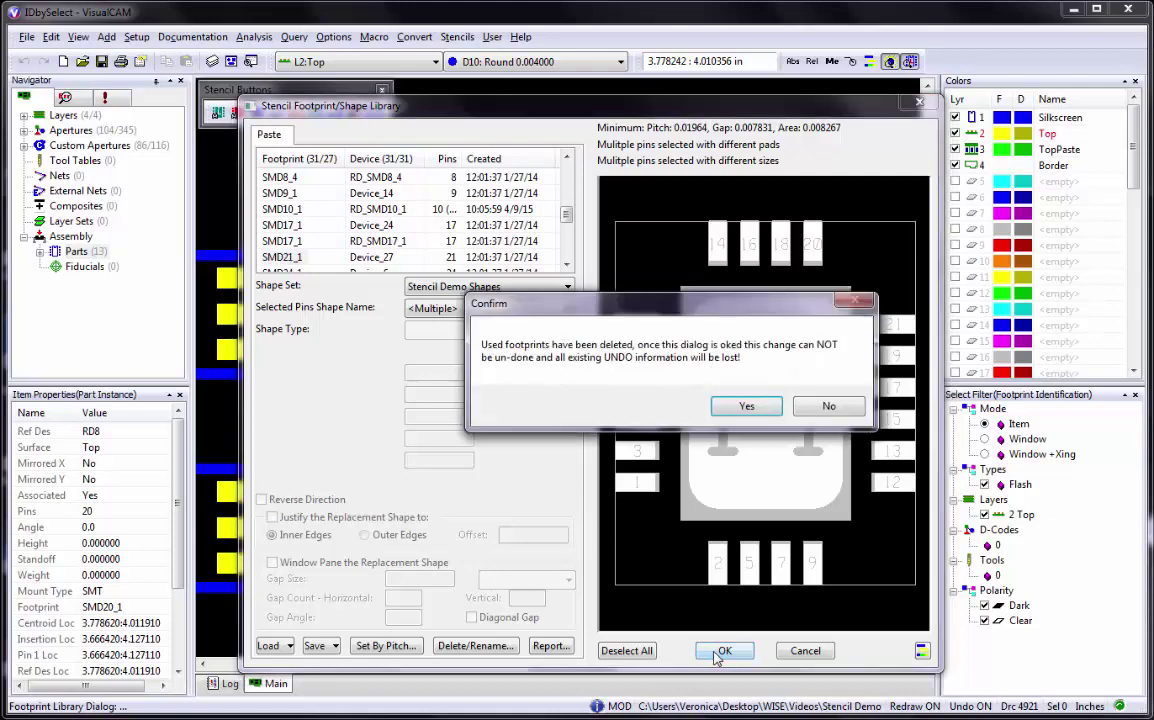
left_click(746, 407)
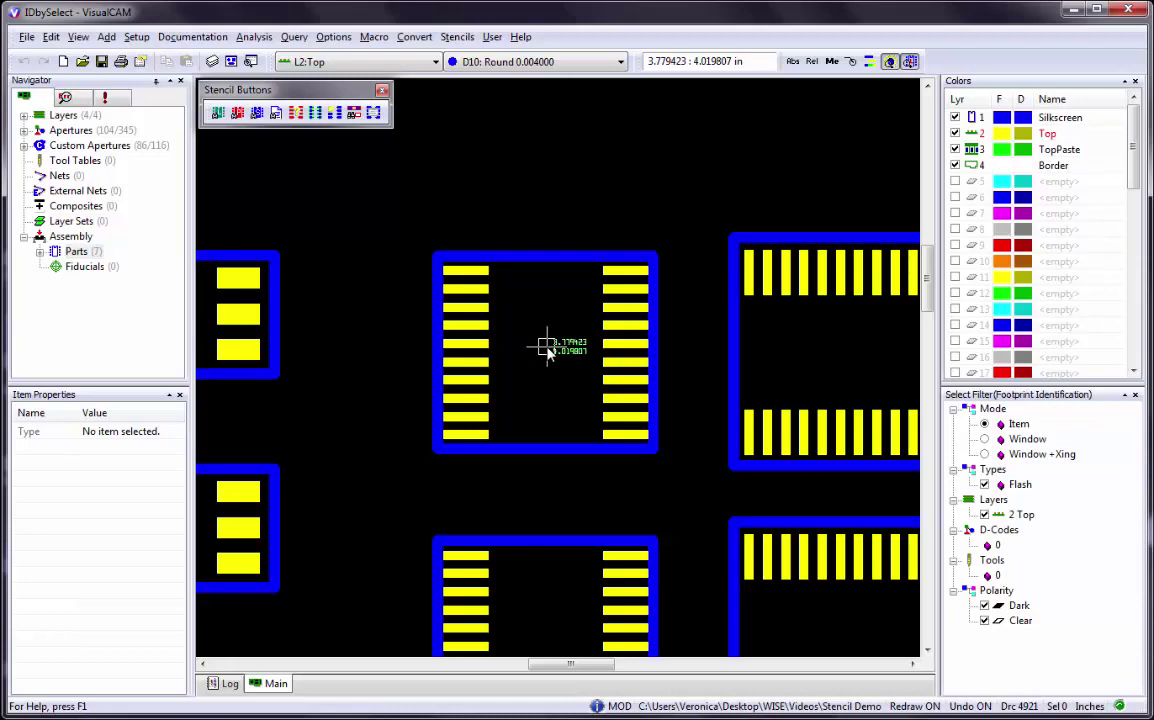
Identify the same 20-pin part and its matching instances in Window mode, enclosing all its pins in a selection window
left_click(985, 439)
left_click(360, 214)
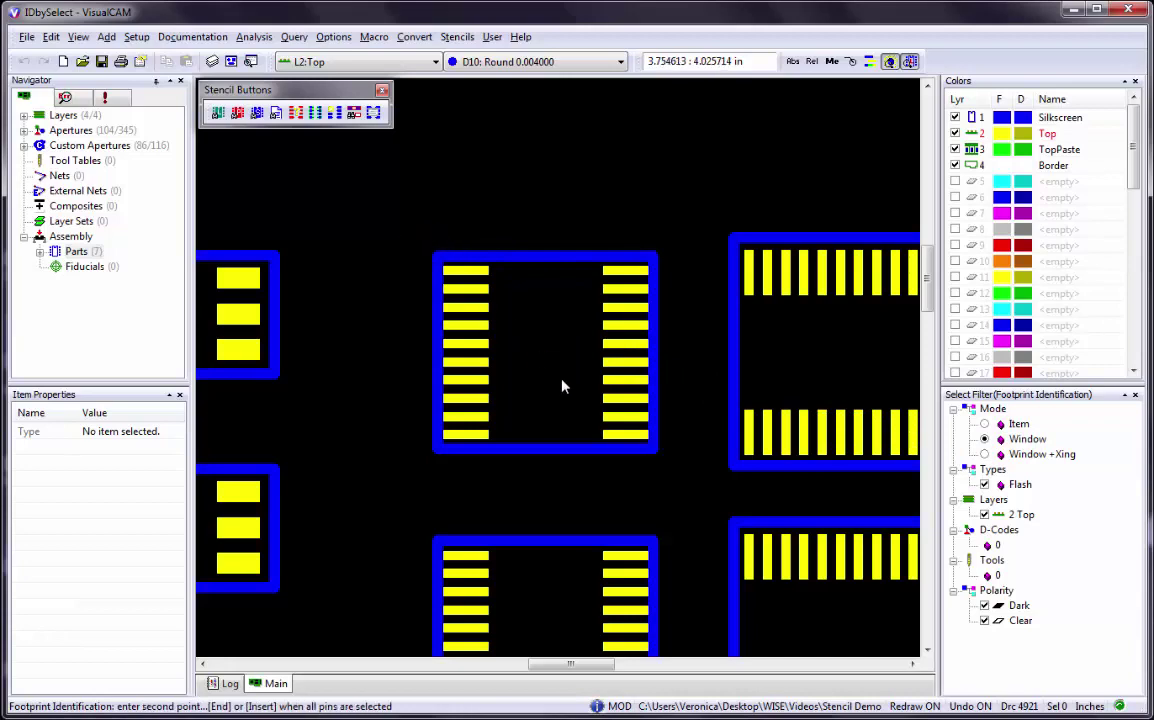
left_click(708, 486)
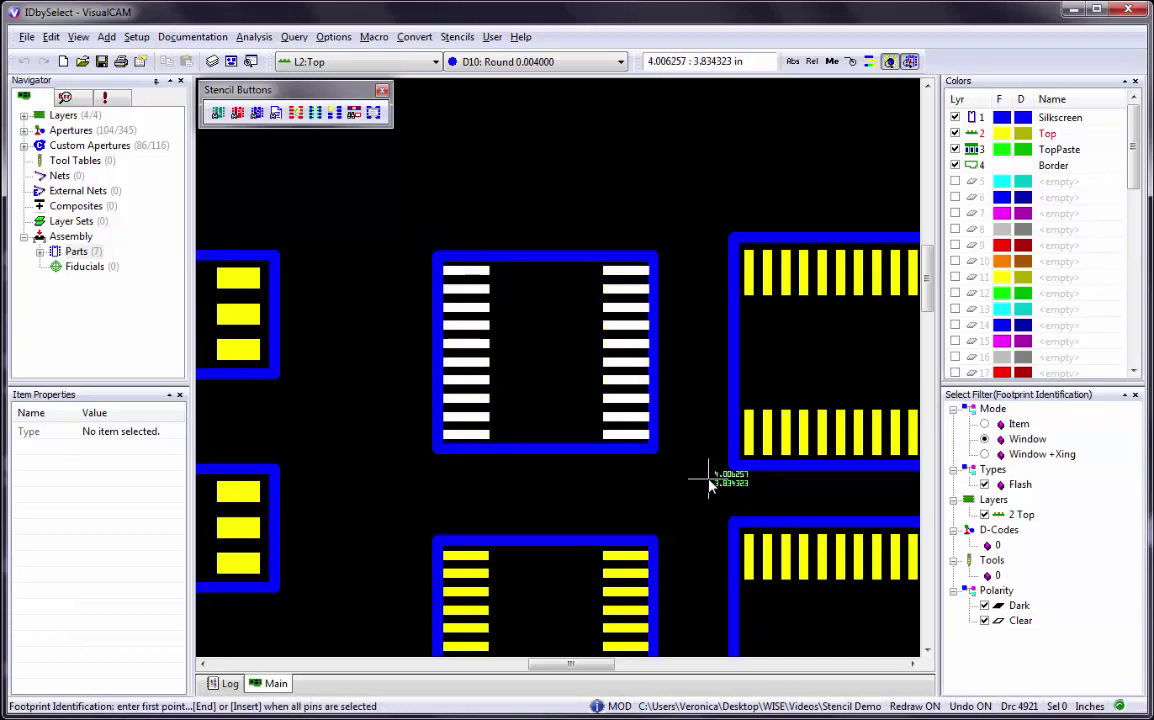
key("End")
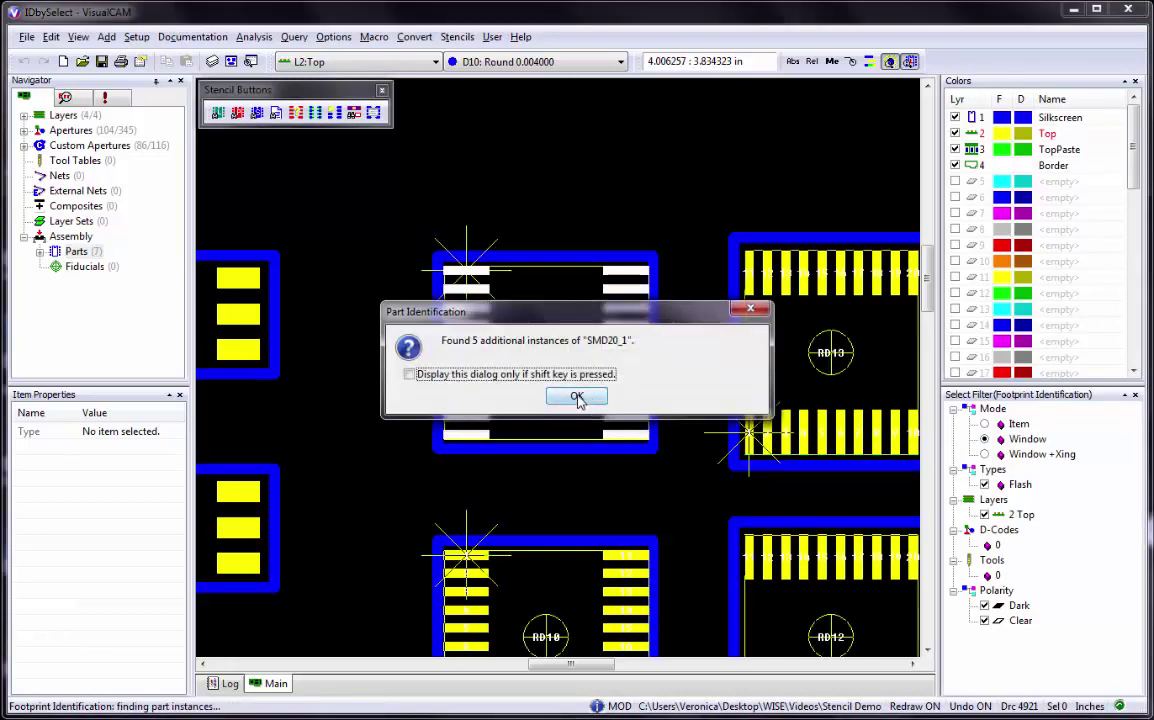
left_click(577, 398)
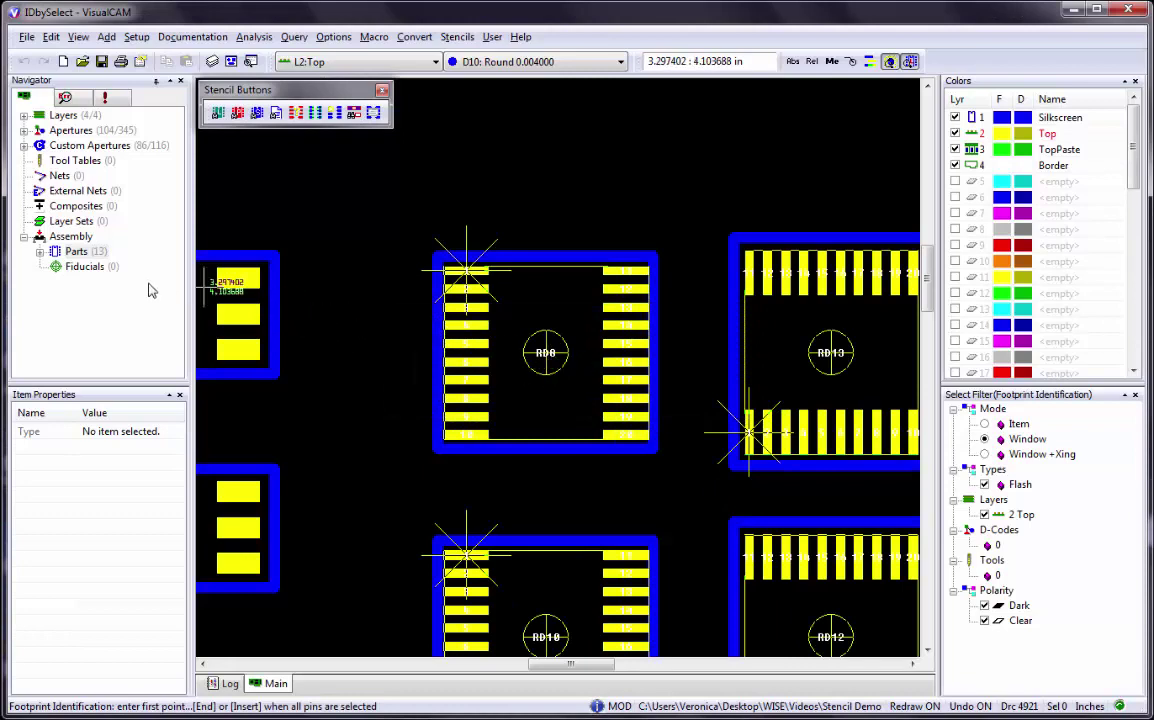
Group the assembly's parts by footprint and expand the SMD2_1 and SMD20_1 entries
left_click(40, 252)
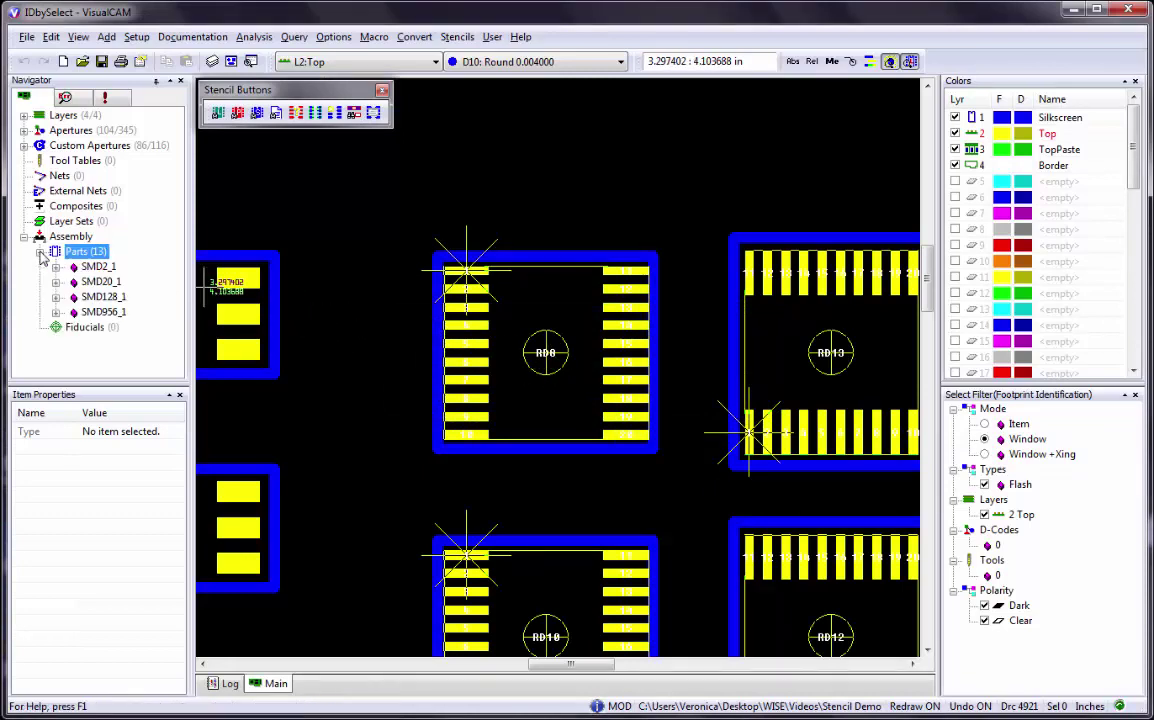
right_click(76, 252)
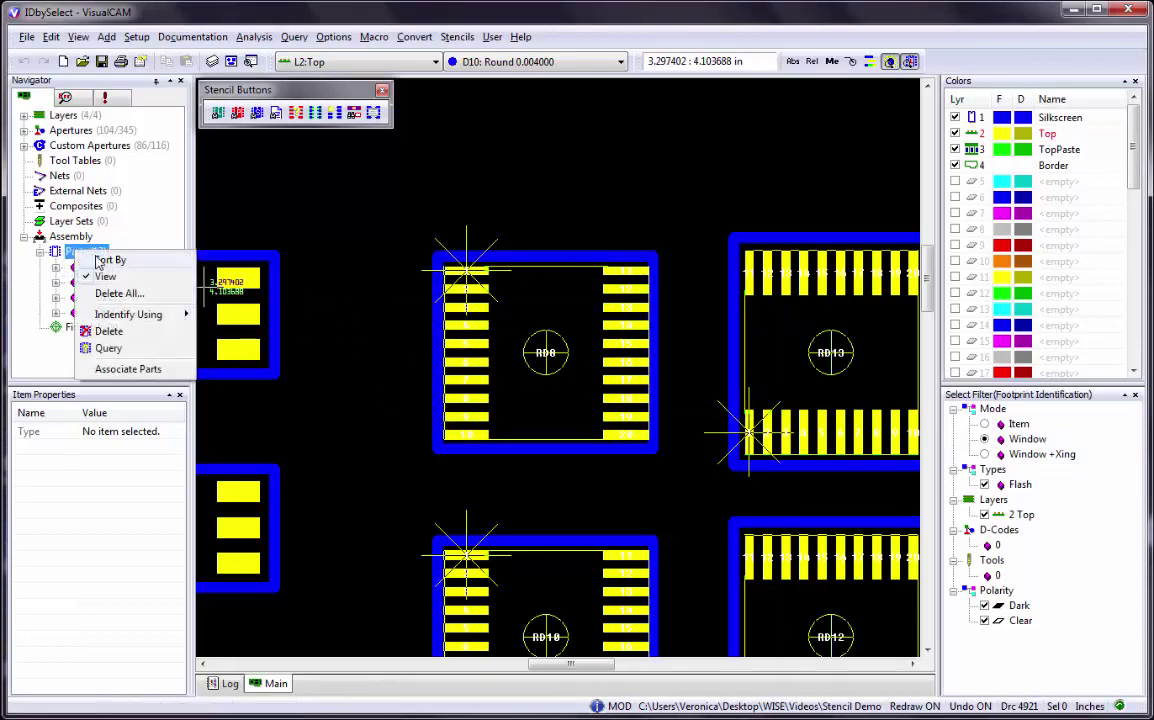
mouse_move(105, 261)
left_click(224, 278)
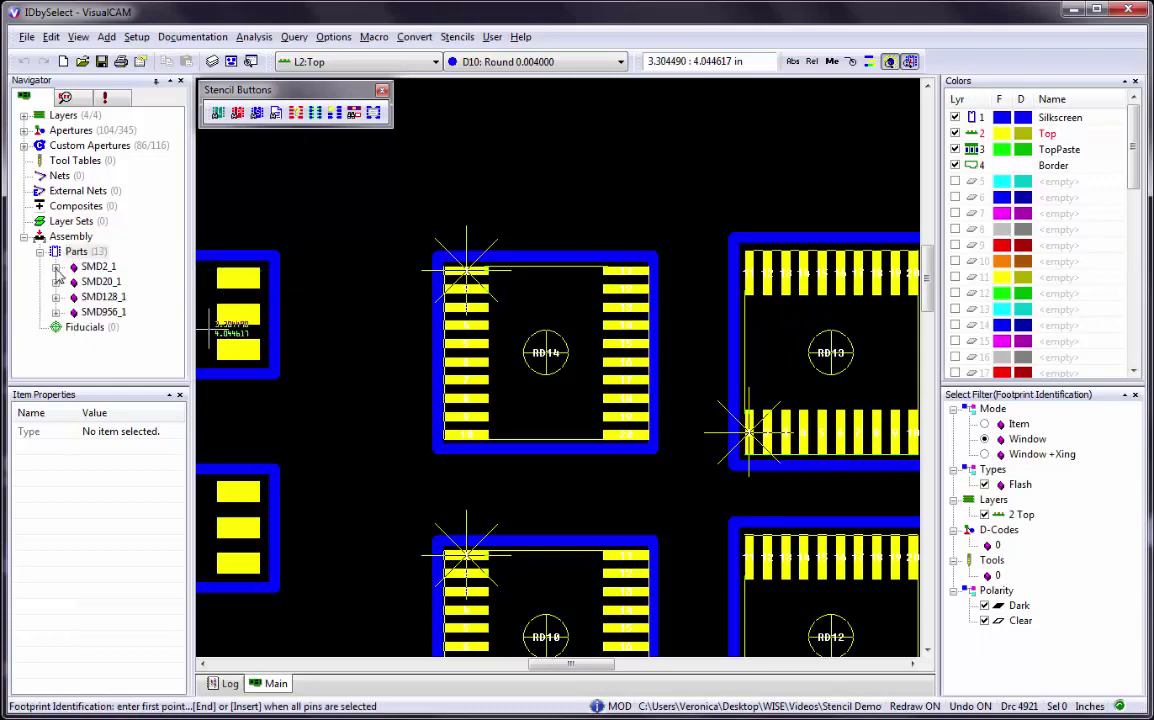
left_click(56, 266)
left_click(56, 296)
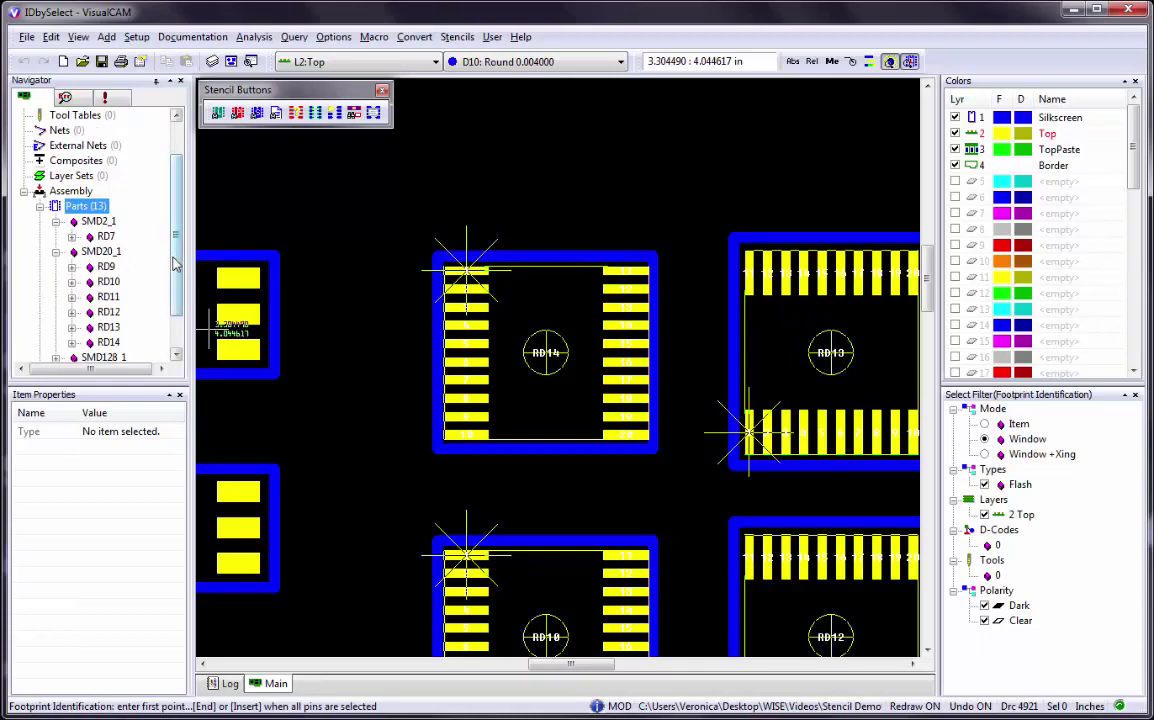
Delete the SMD20_1 footprint together with all parts using it
left_click_drag(175, 263, 175, 271)
left_click(104, 223)
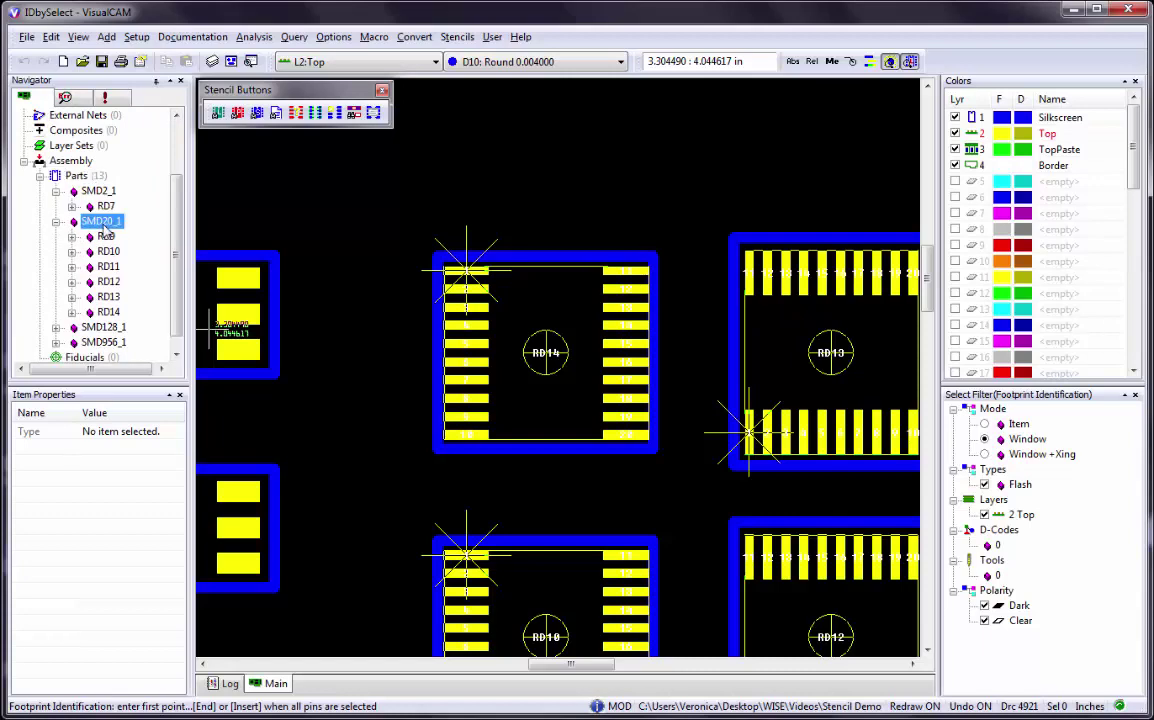
right_click(104, 230)
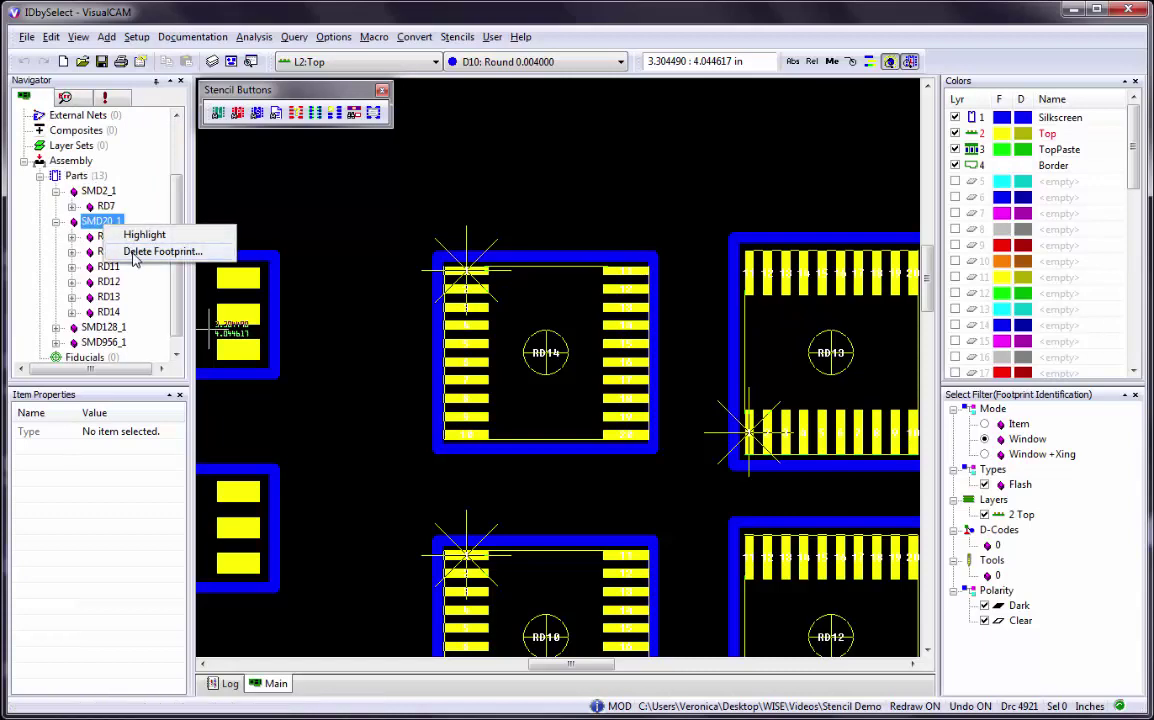
left_click(135, 253)
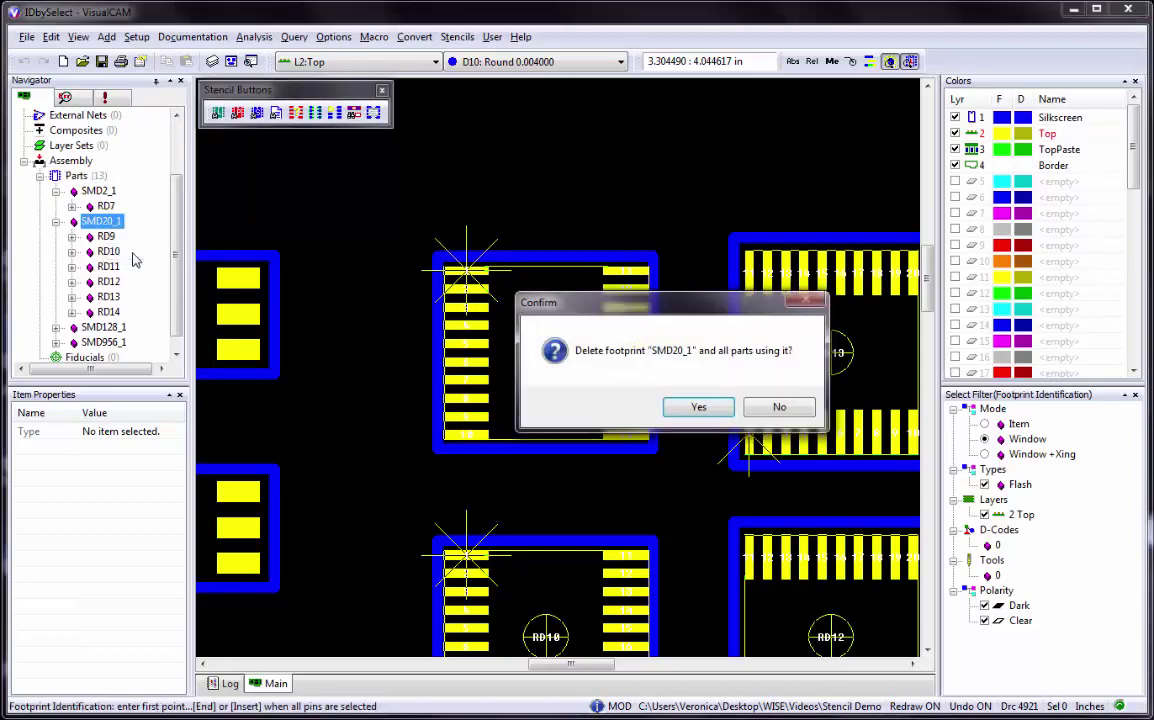
left_click(697, 410)
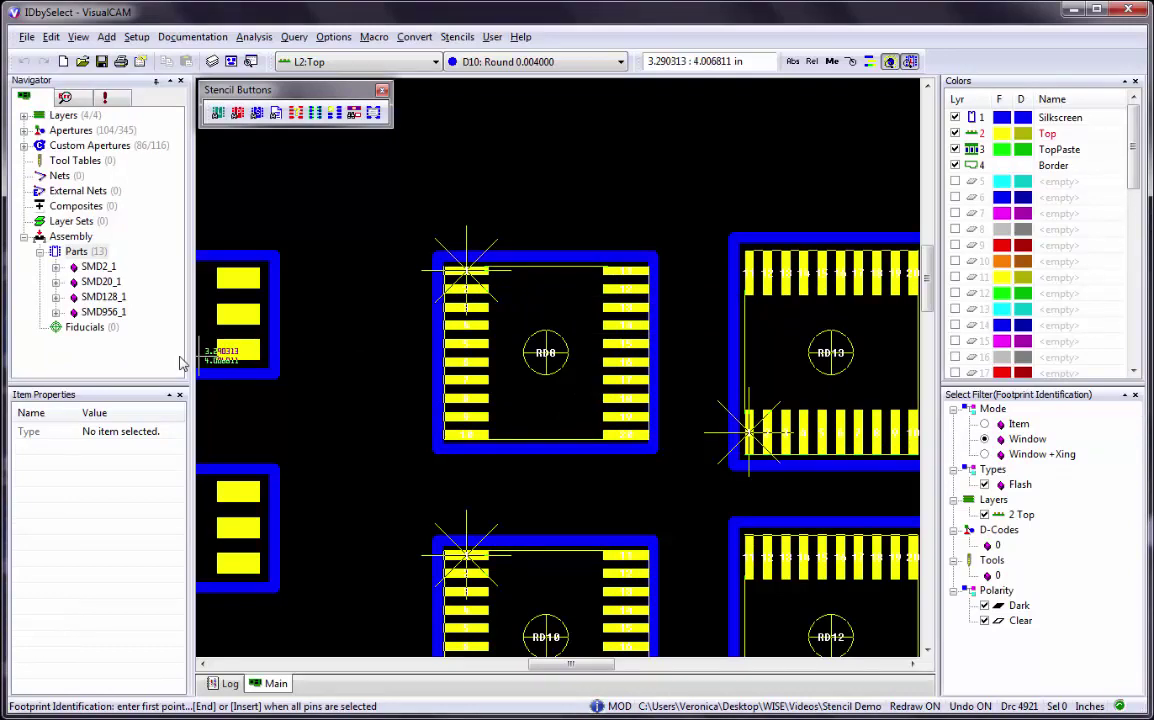
Delete only part RD8 from the parts under the SMD20_1 footprint
left_click(56, 282)
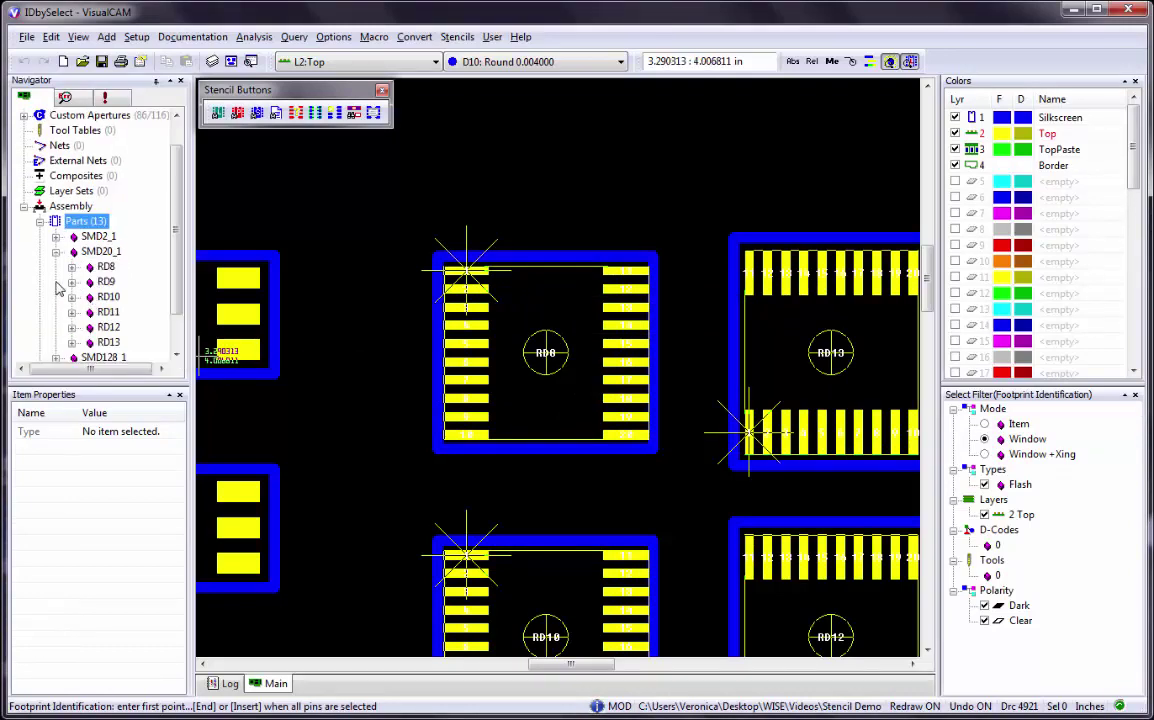
left_click(105, 267)
right_click(105, 270)
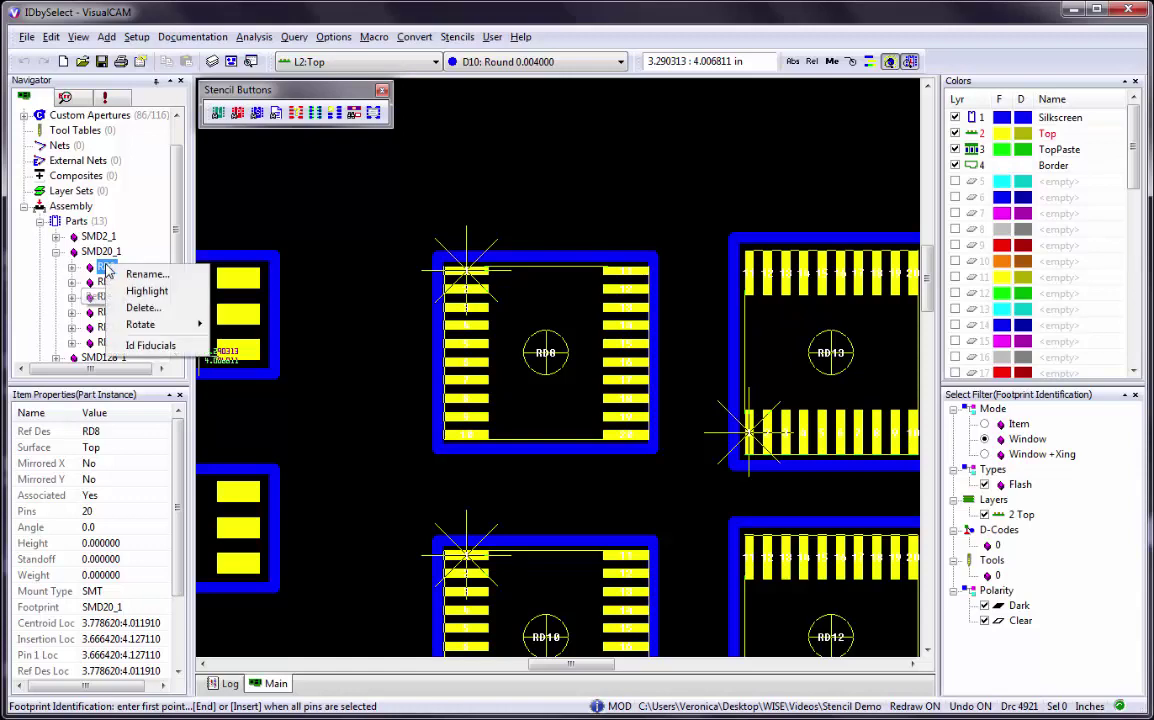
left_click(128, 309)
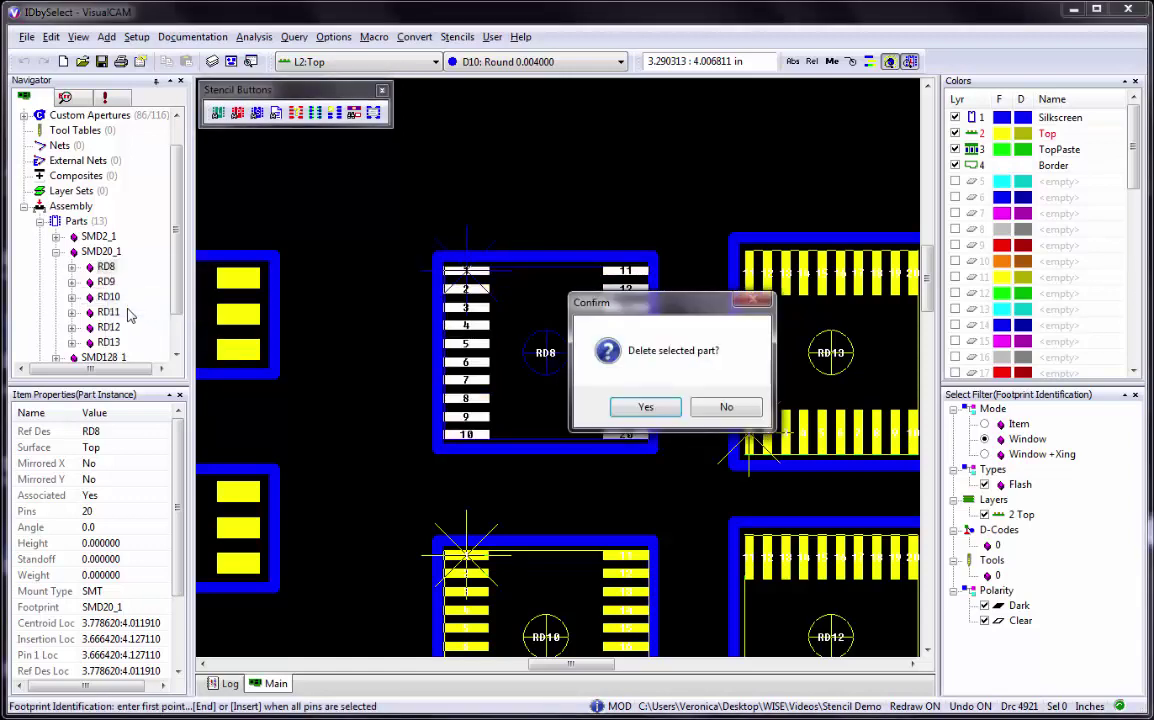
left_click(640, 407)
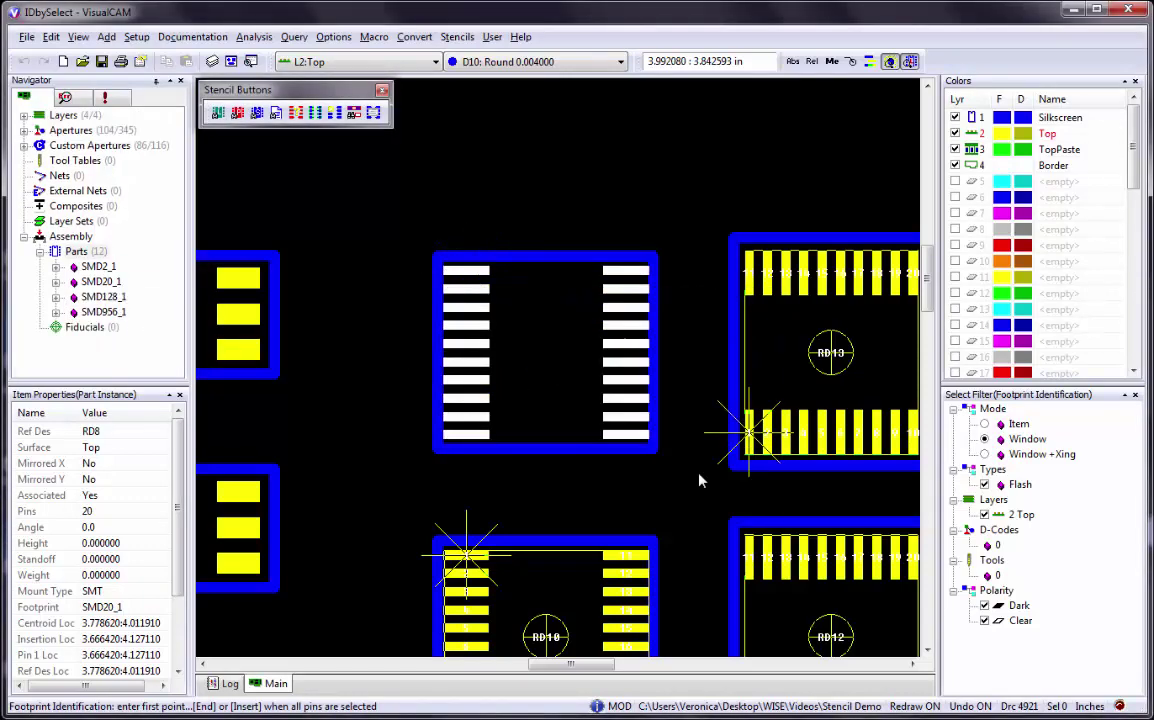
Delete part RD14 by picking it in the drawing and choosing its part instance from the overlapping items
left_click(577, 396)
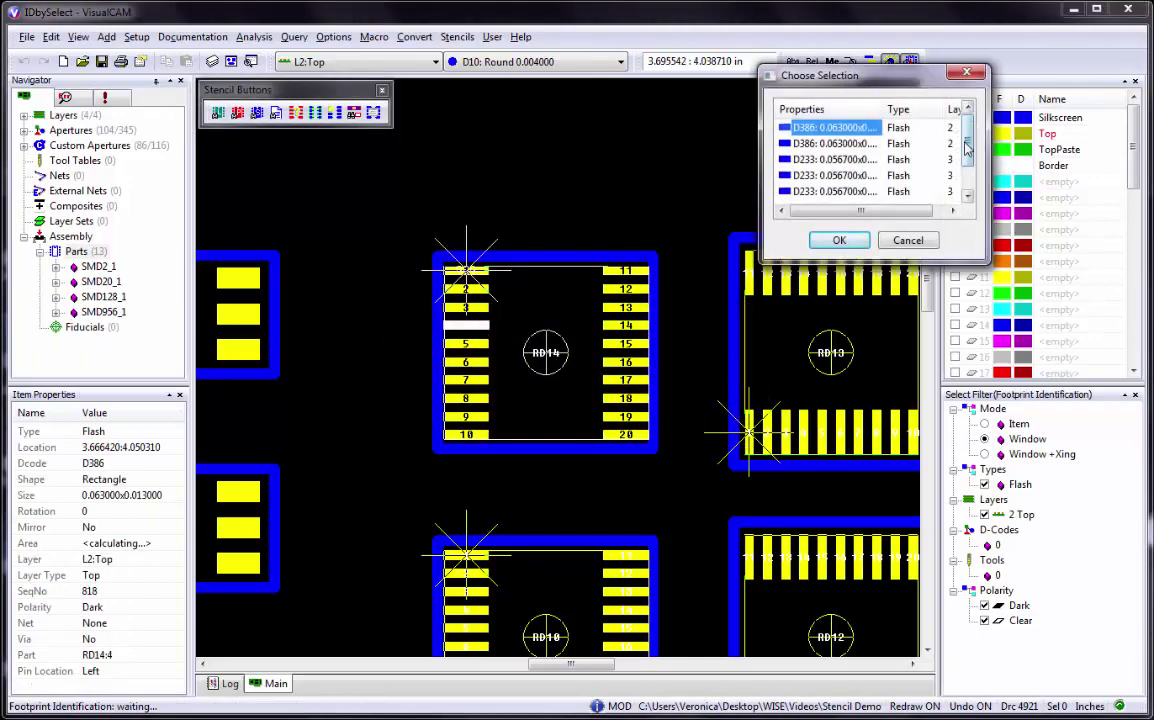
left_click_drag(968, 145, 968, 175)
left_click(803, 192)
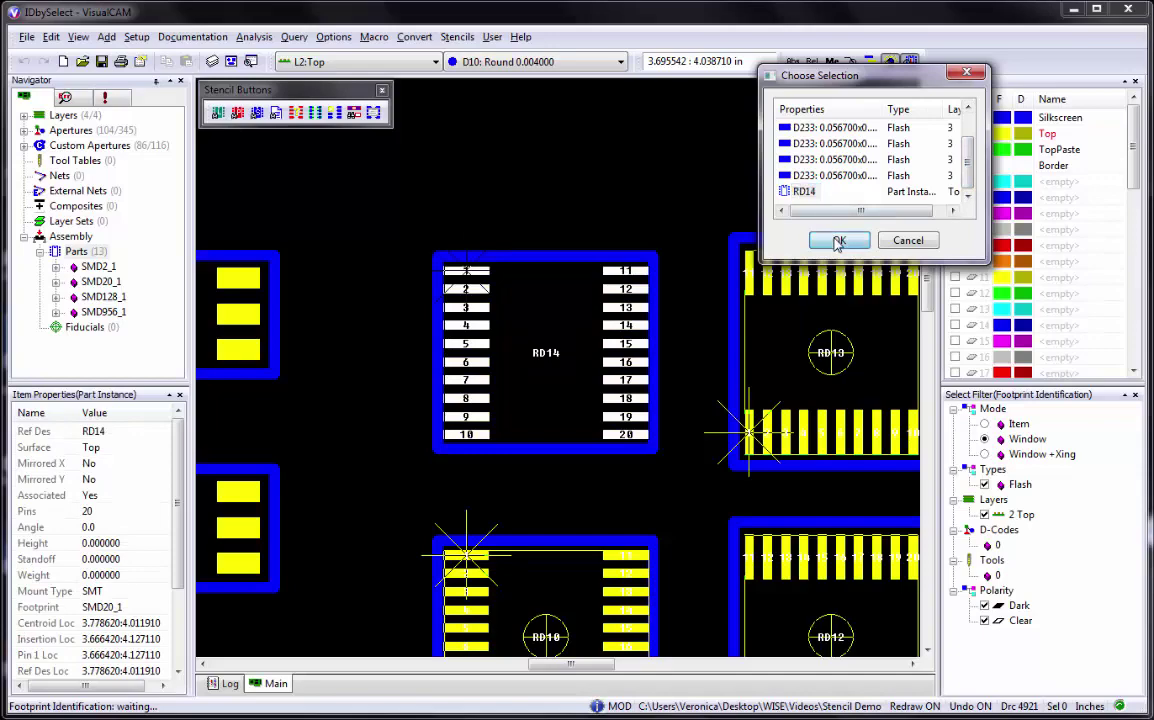
left_click(839, 240)
left_click(541, 360)
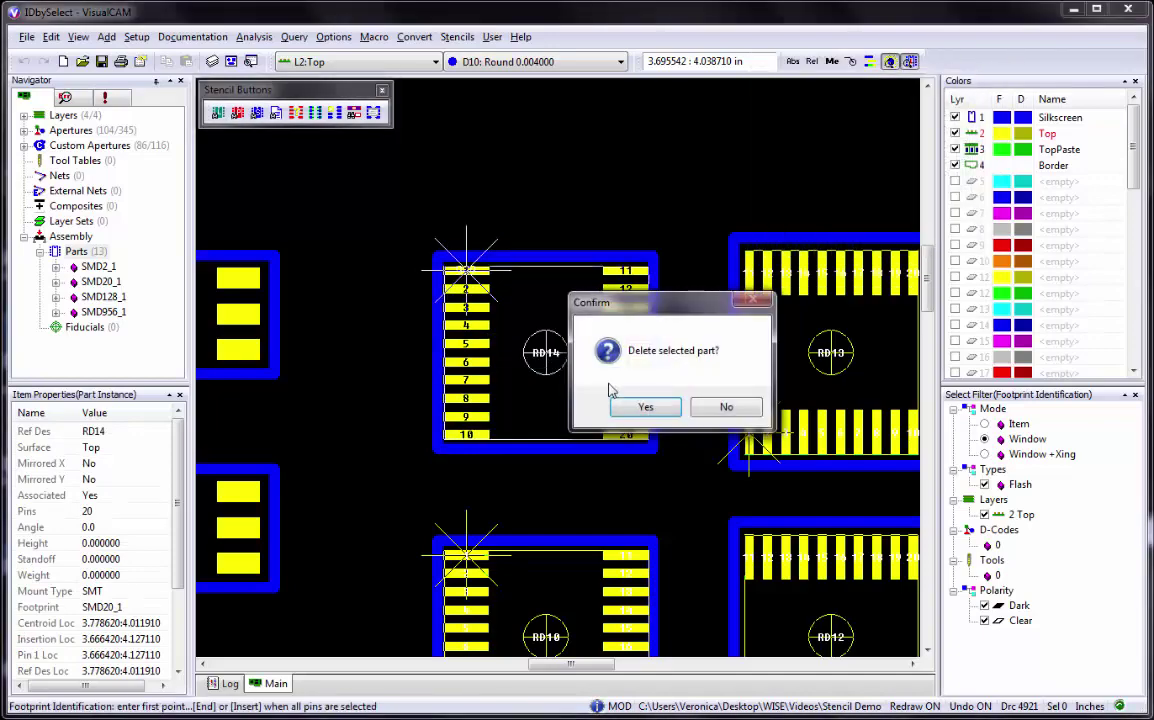
left_click(636, 411)
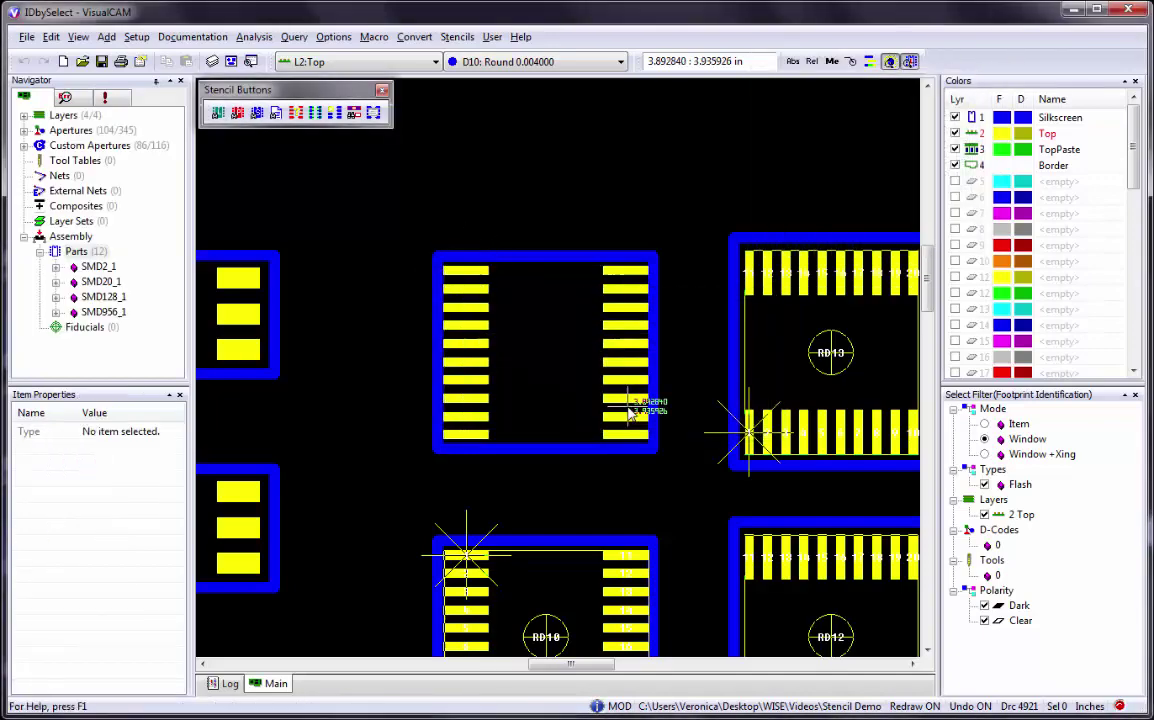
Identify the deleted 20-pin part again by enclosing all its pins in a selection window
left_click(406, 236)
left_click(683, 476)
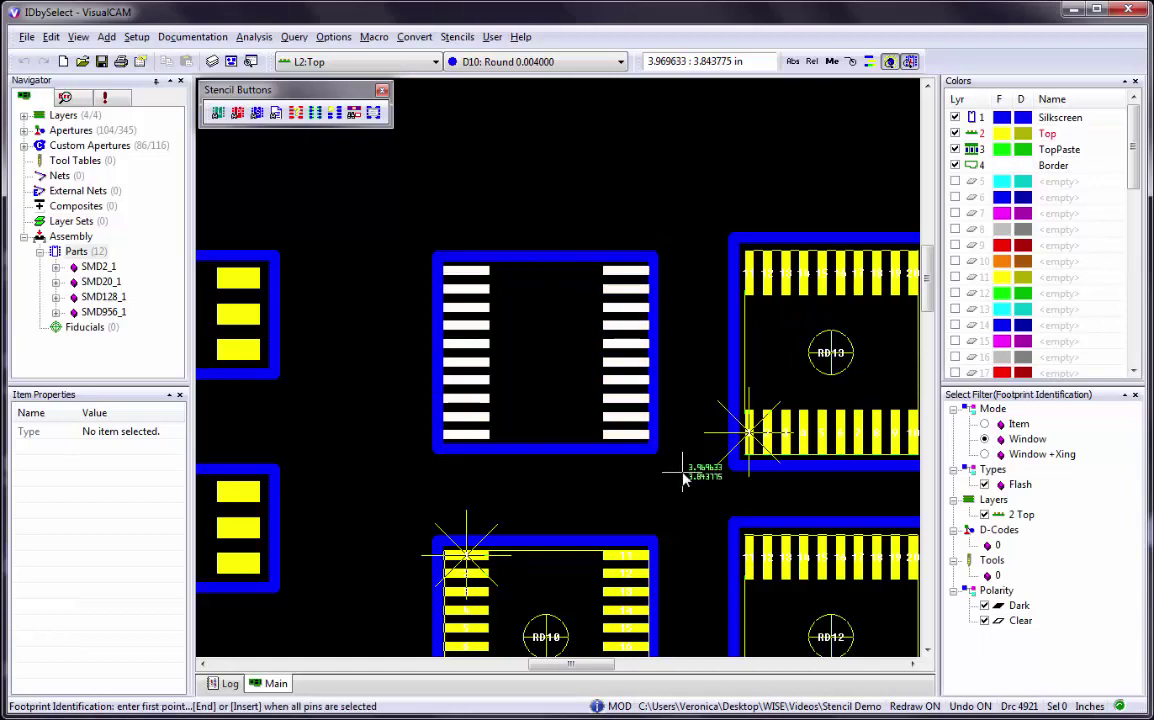
key("End")
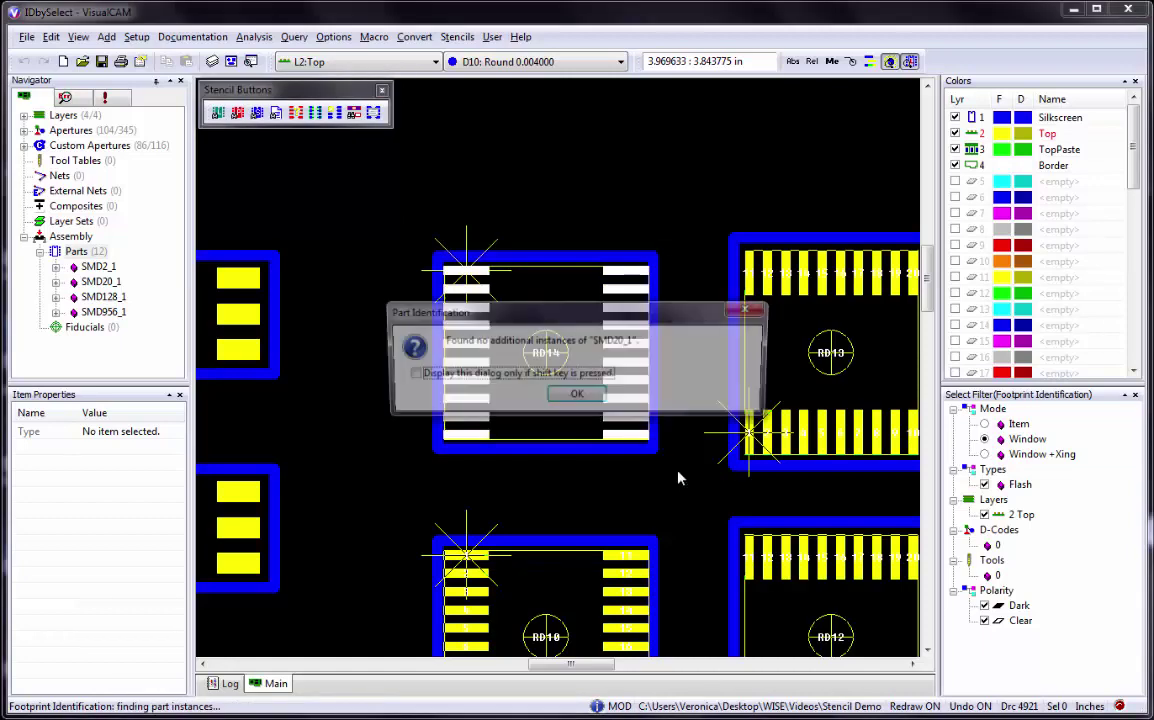
left_click(577, 397)
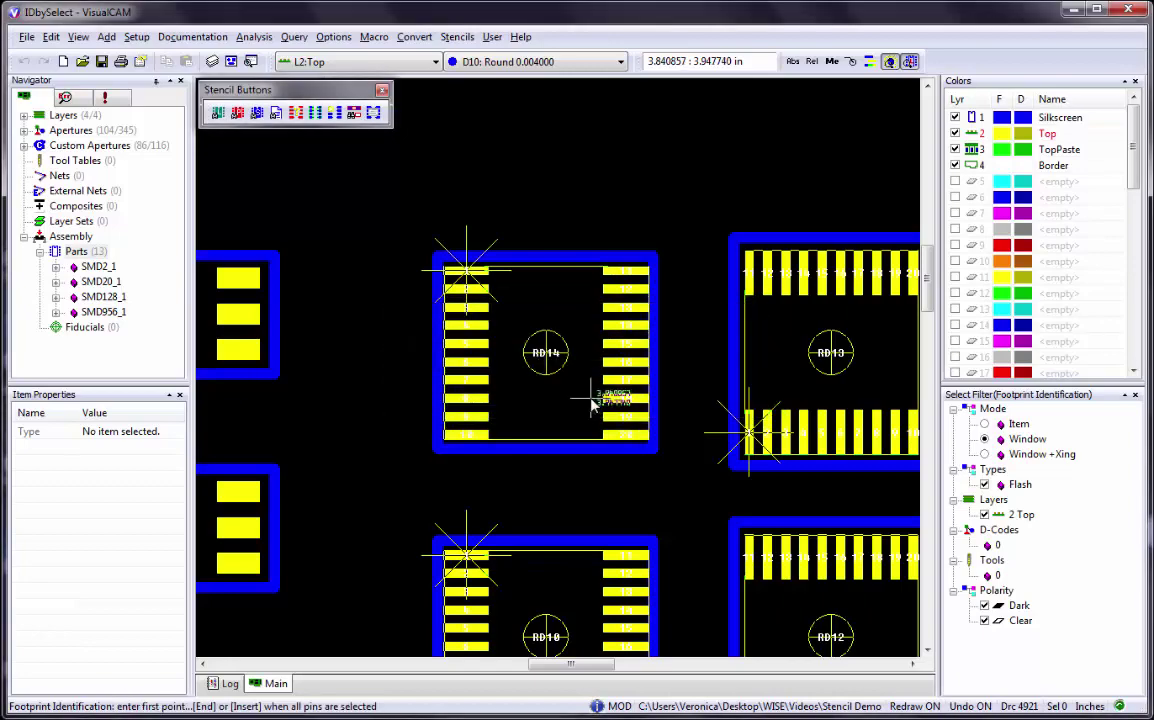
Identify the upper-left 48-pin part with two pin columns and its matching instances, enclosing its pins in a selection window
key("Home")
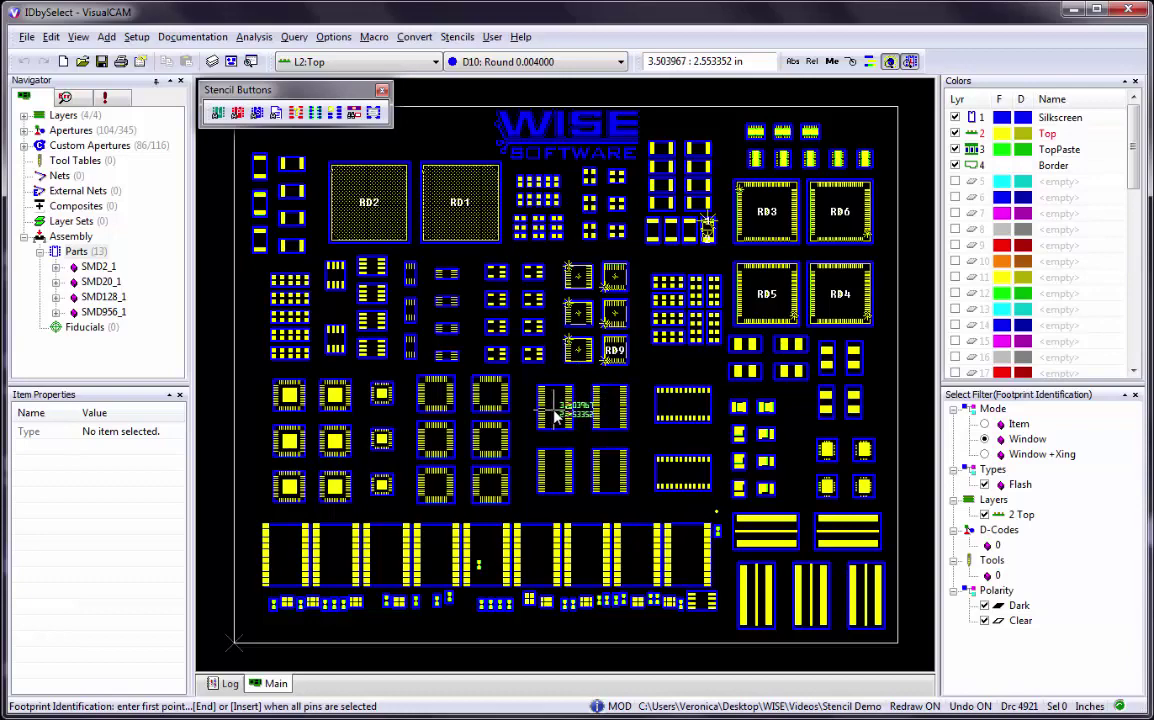
scroll(553, 415, "up", 3)
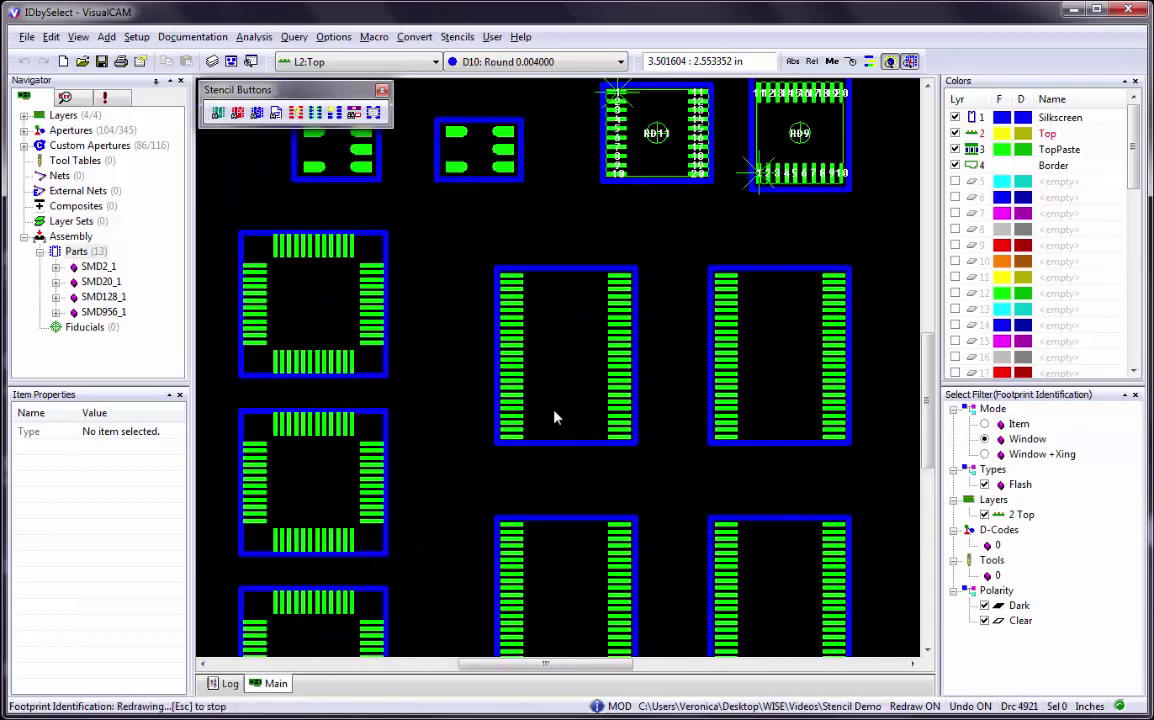
left_click(489, 260)
left_click(651, 467)
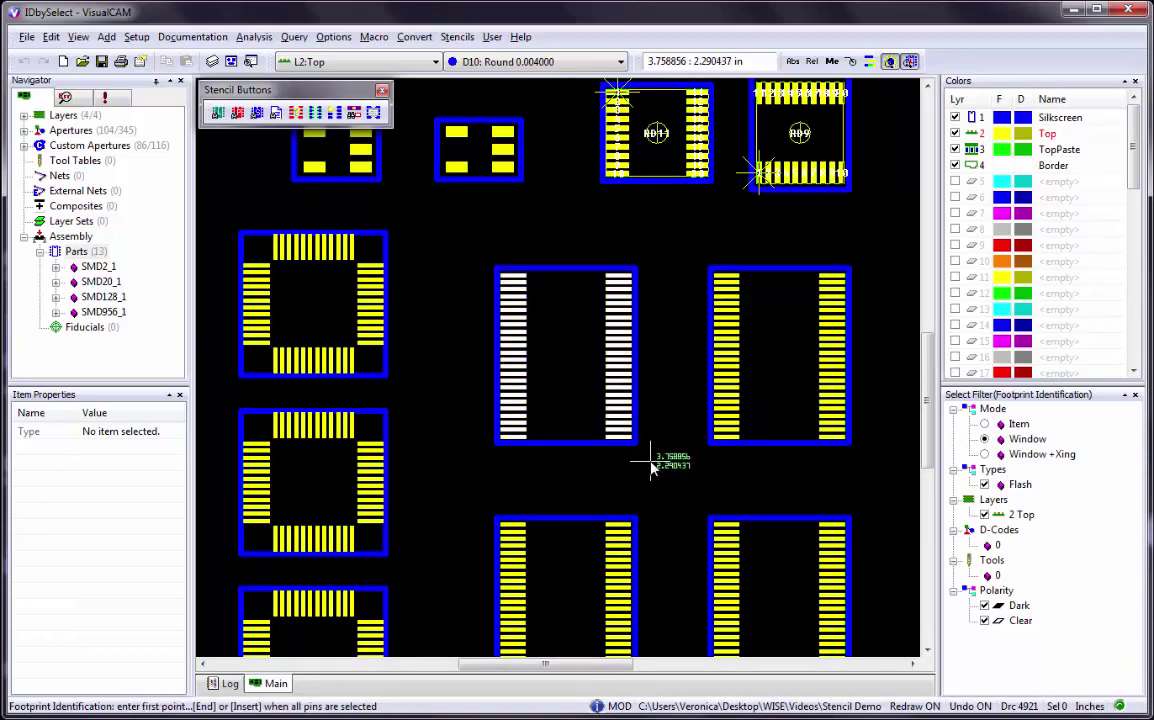
key("End")
left_click(584, 398)
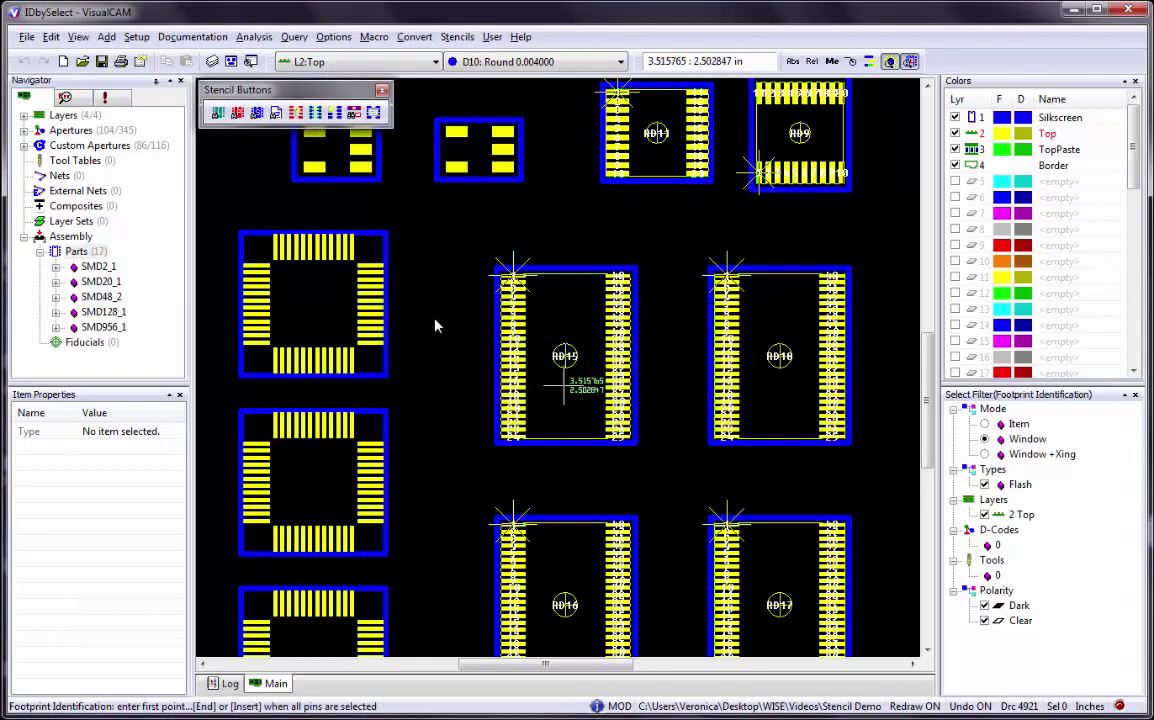
Identify the 48-pin part with pins on four sides and its matching instances by window-selecting its pins
left_click(231, 222)
left_click(408, 387)
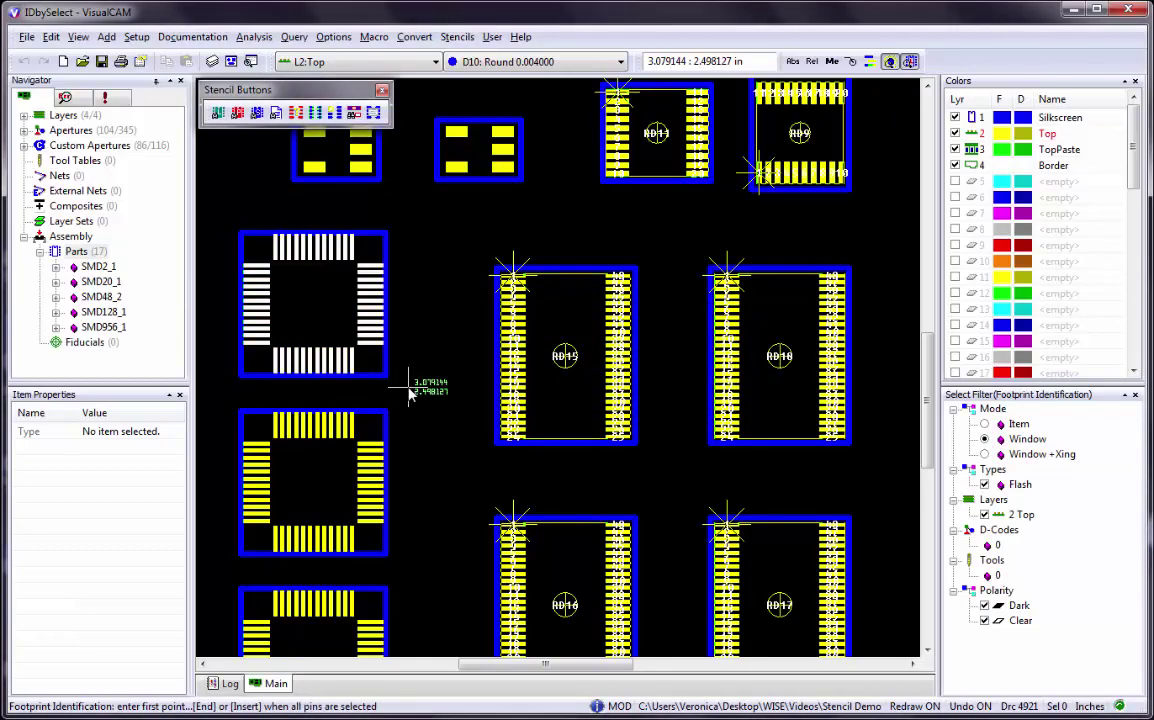
key("End")
Identify the upper-left four-sided part with a large centre pad and its matching instances by window-selecting all its pads
key("Home")
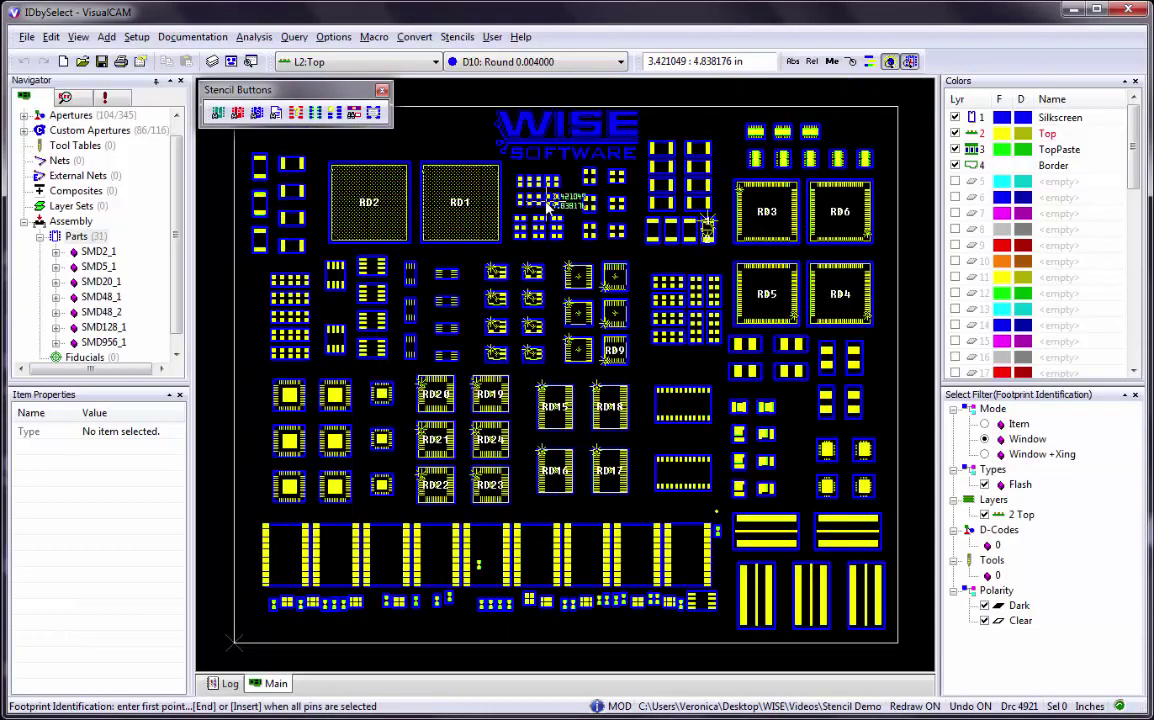
scroll(560, 368, "up", 5)
left_click(494, 292)
left_click(645, 442)
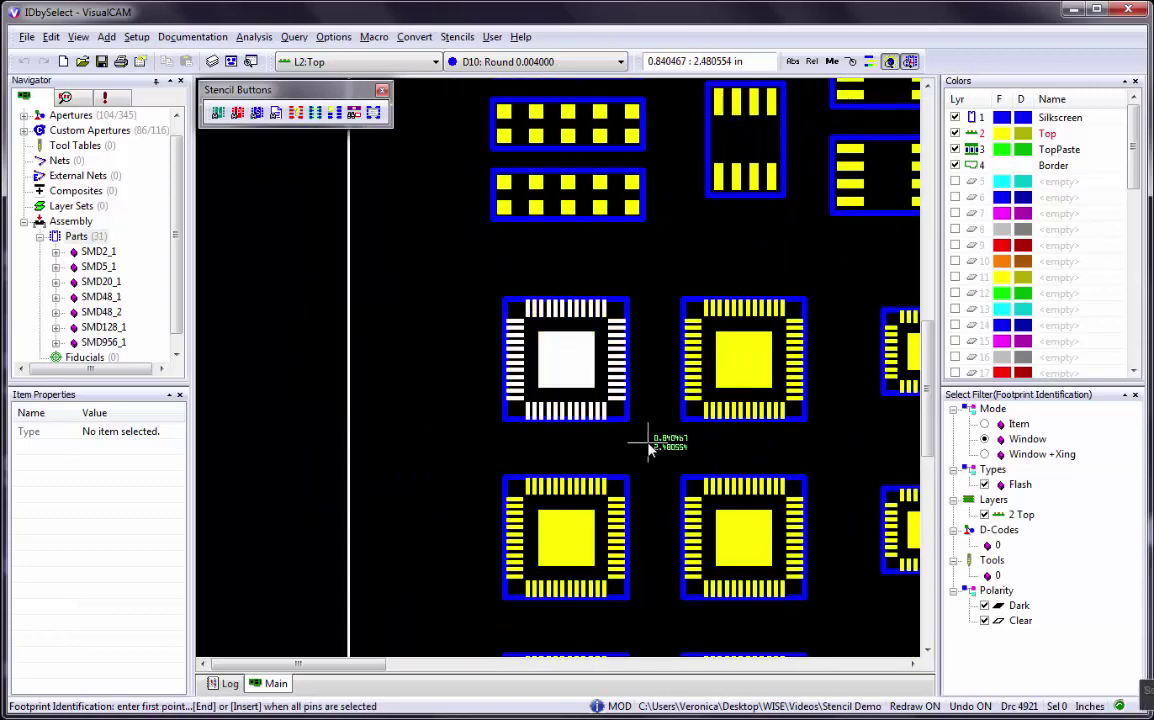
key("End")
Identify the lowest 10-pad part with two rows of five square pads and its matching instances by window selection
left_click(477, 166)
left_click(665, 237)
key("End")
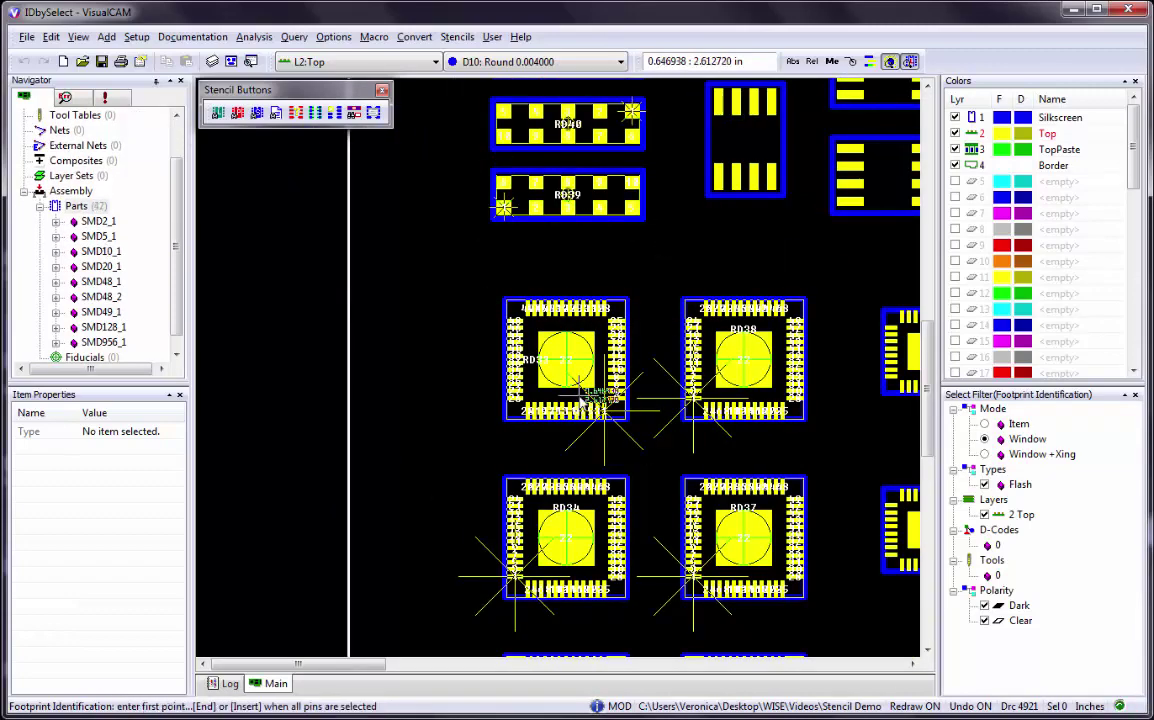
Identify the leftmost large two-column part in the board's lower row and its matching instances by window-selecting its pins
scroll(580, 399, "down", 2)
scroll(515, 309, "up", 2)
left_click(496, 230)
left_click(690, 490)
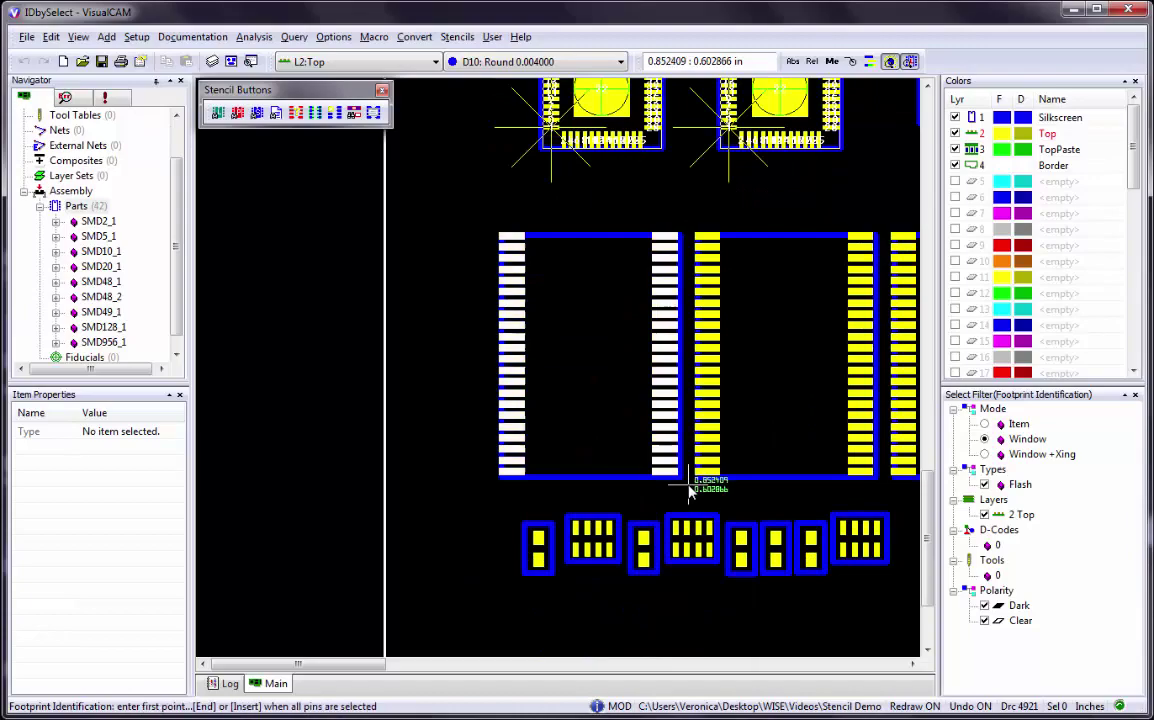
key("End")
Identify the connector with two horizontal pin rows and a centre bar near the board's lower-right area by window selection
scroll(690, 490, "down", 2)
scroll(700, 450, "up", 2)
left_click(741, 453)
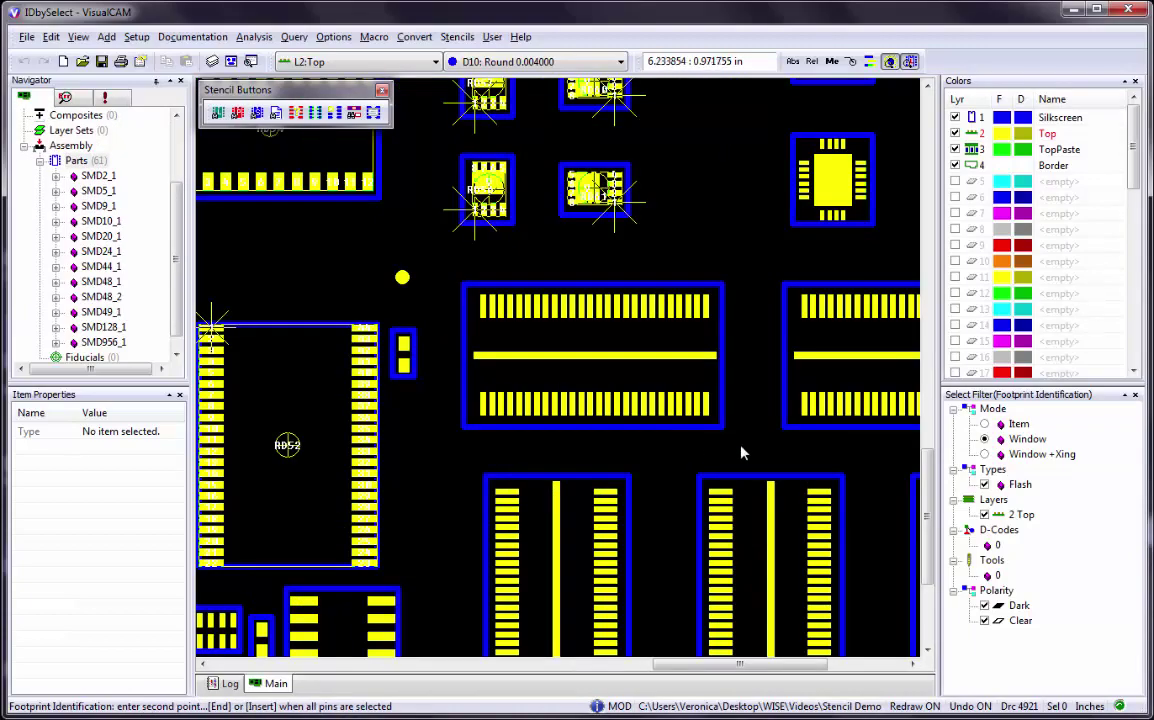
scroll(741, 453, "down", 1)
left_click(220, 120)
key("End")
Finish the footprint identification for the whole board and acknowledge the non-part pads report
scroll(517, 392, "down", 2)
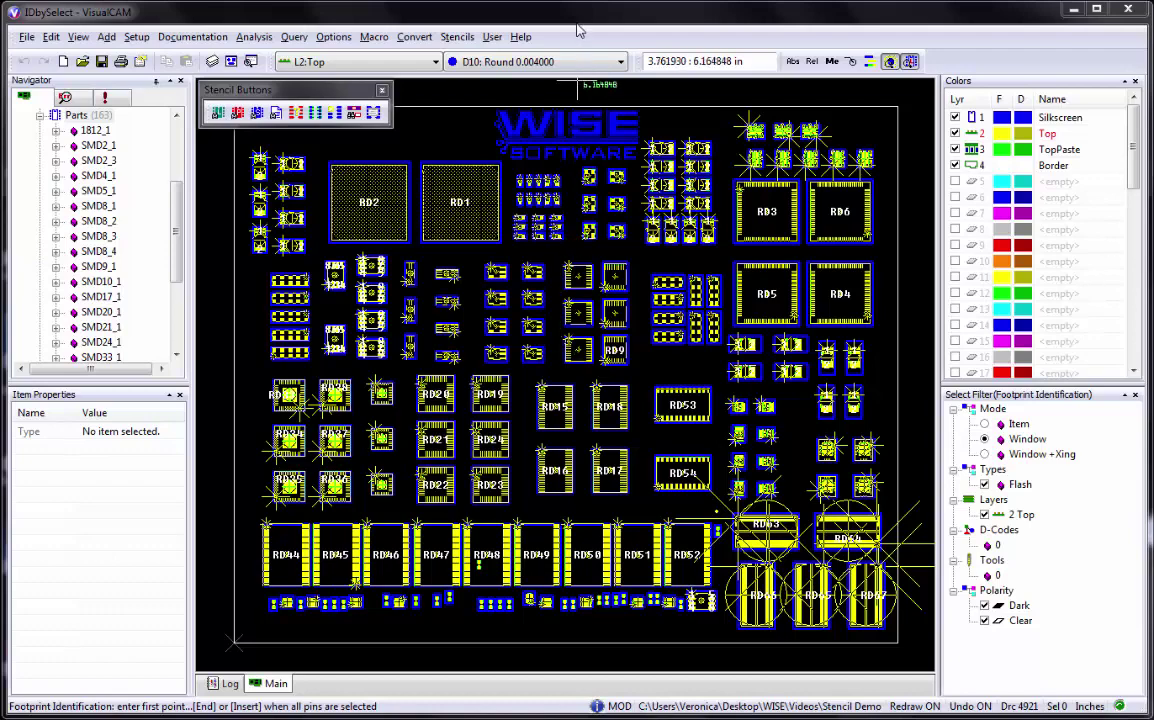
key("End")
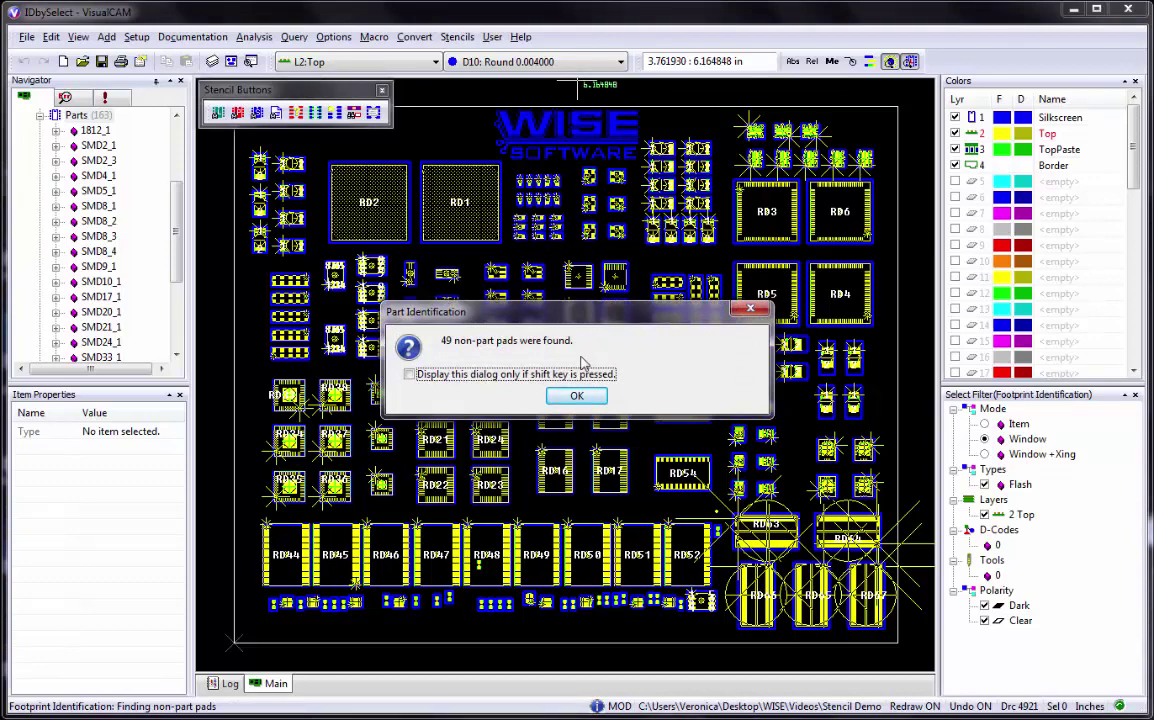
key("Return")
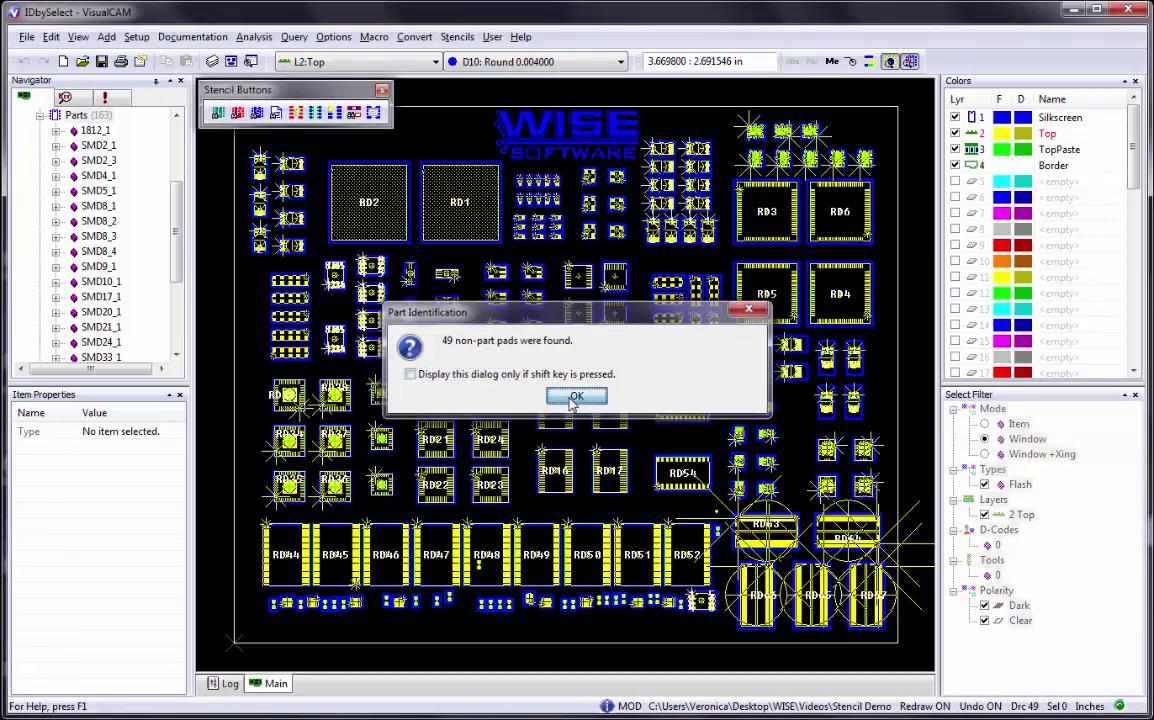
Expand the Paste Non-part Pads list and examine its first unassociated pad in the drawing
left_click(65, 97)
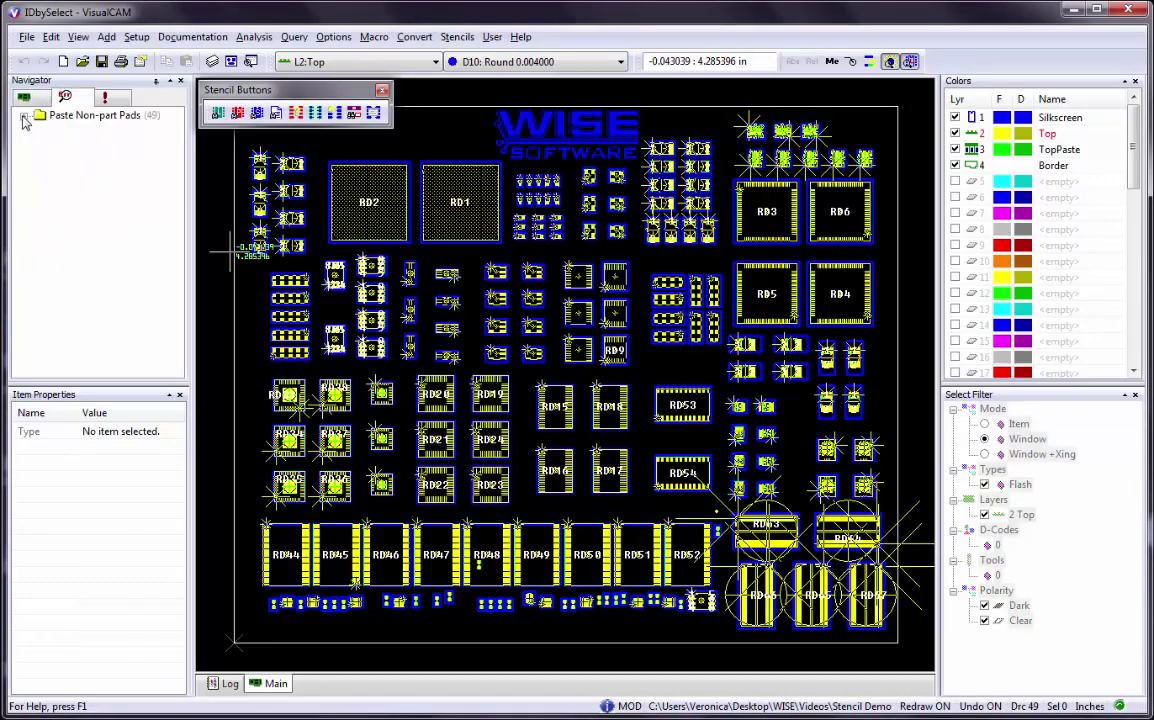
left_click(24, 116)
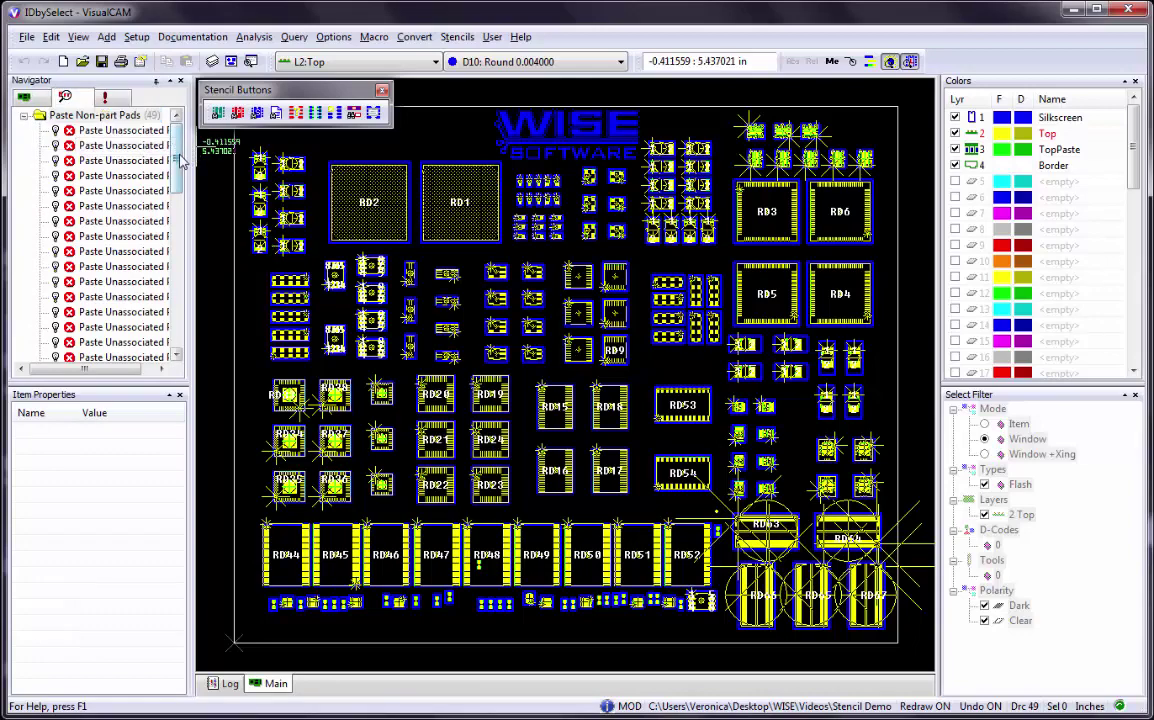
left_click(118, 132)
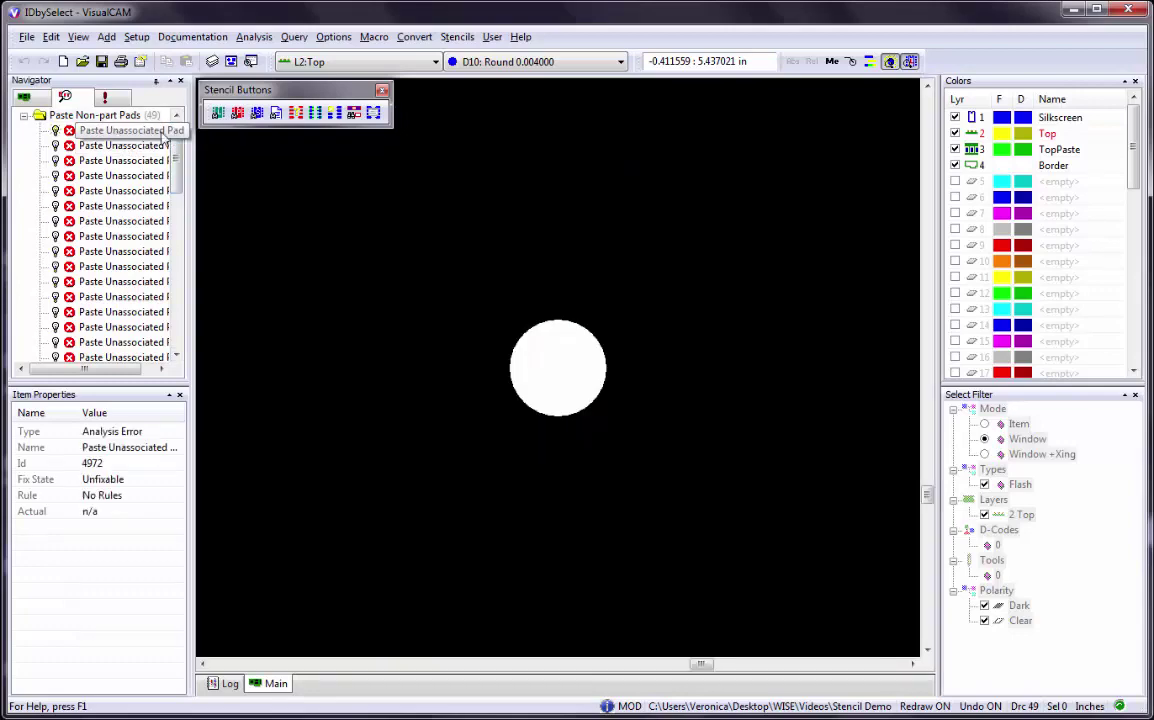
Identify the round unassociated pad as a single-pin part by window-selecting it with the default part identification settings
left_click(258, 115)
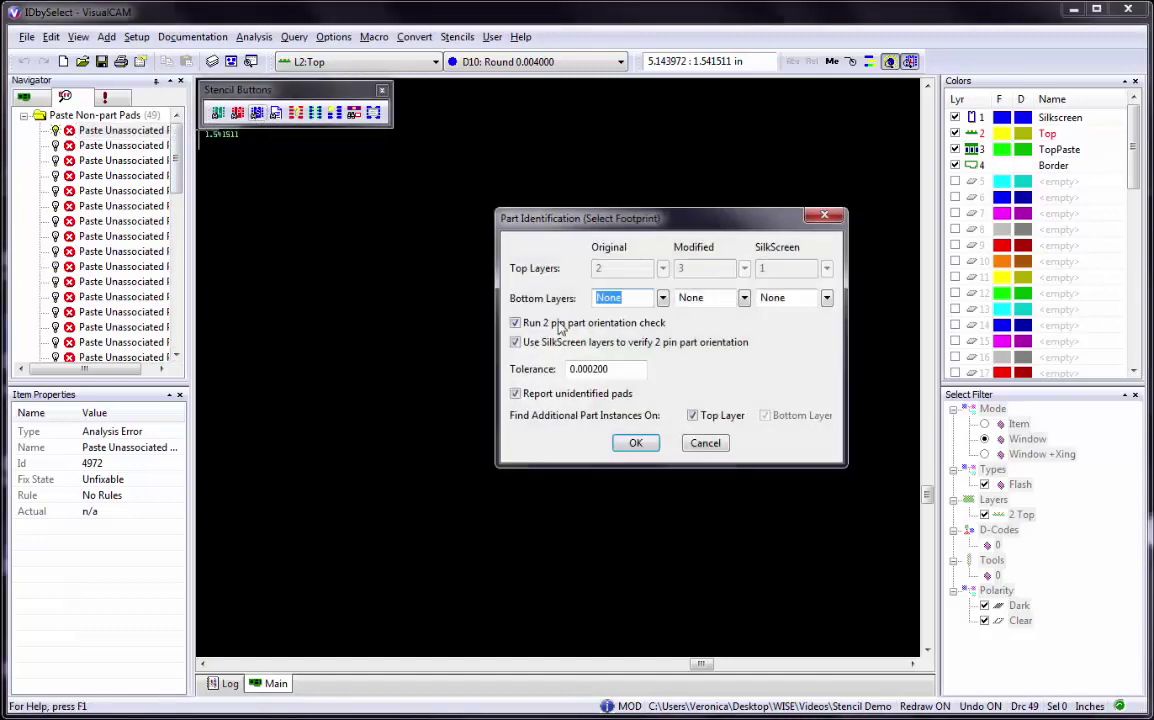
left_click(636, 443)
left_click(500, 337)
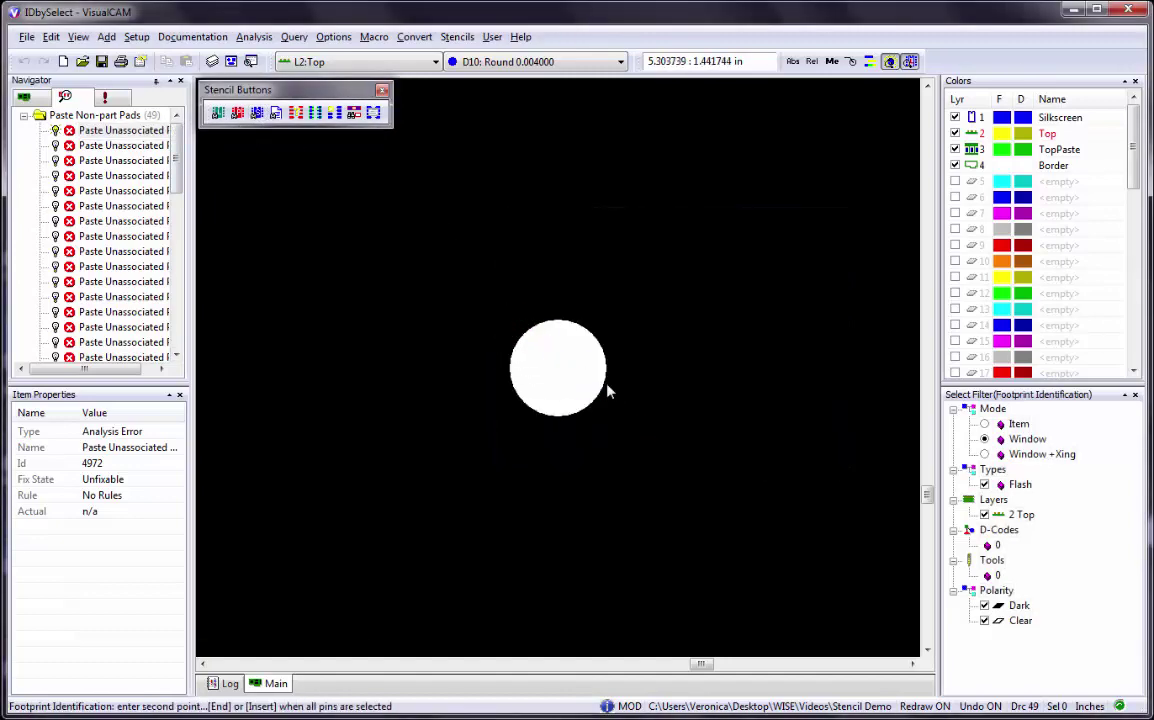
left_click(658, 443)
key("End")
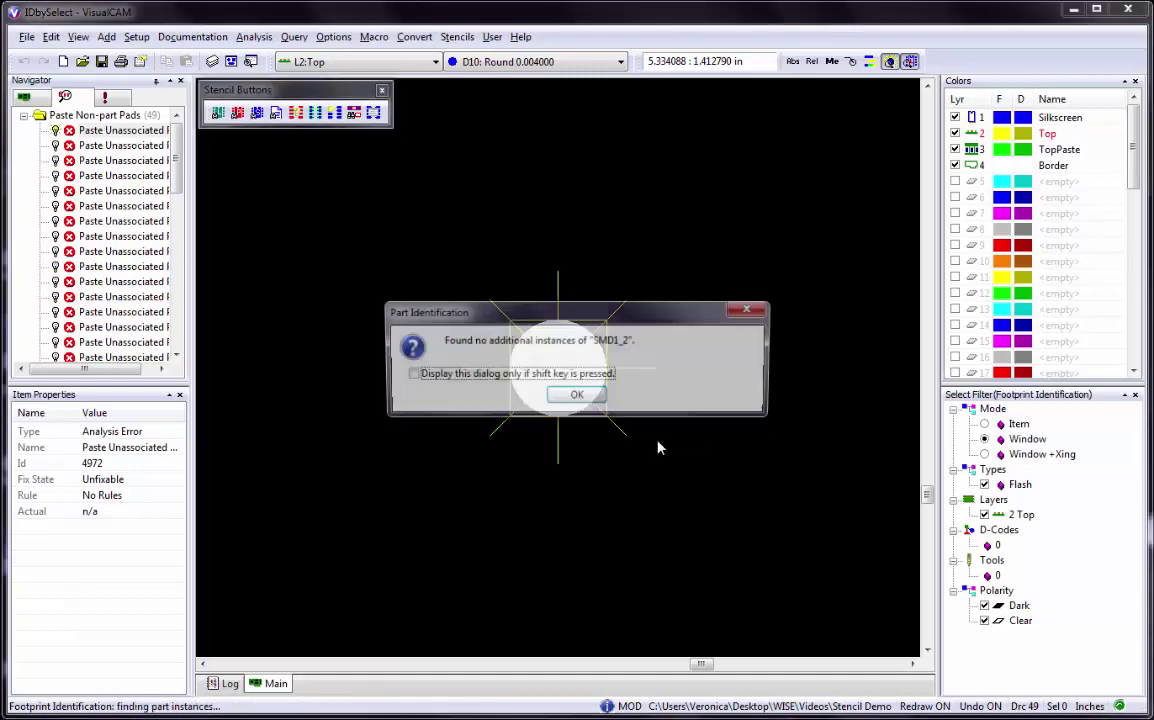
left_click(659, 466)
Rerun the Find Non-part Pads analysis to refresh the unassociated pad list and acknowledge the report
left_click(254, 37)
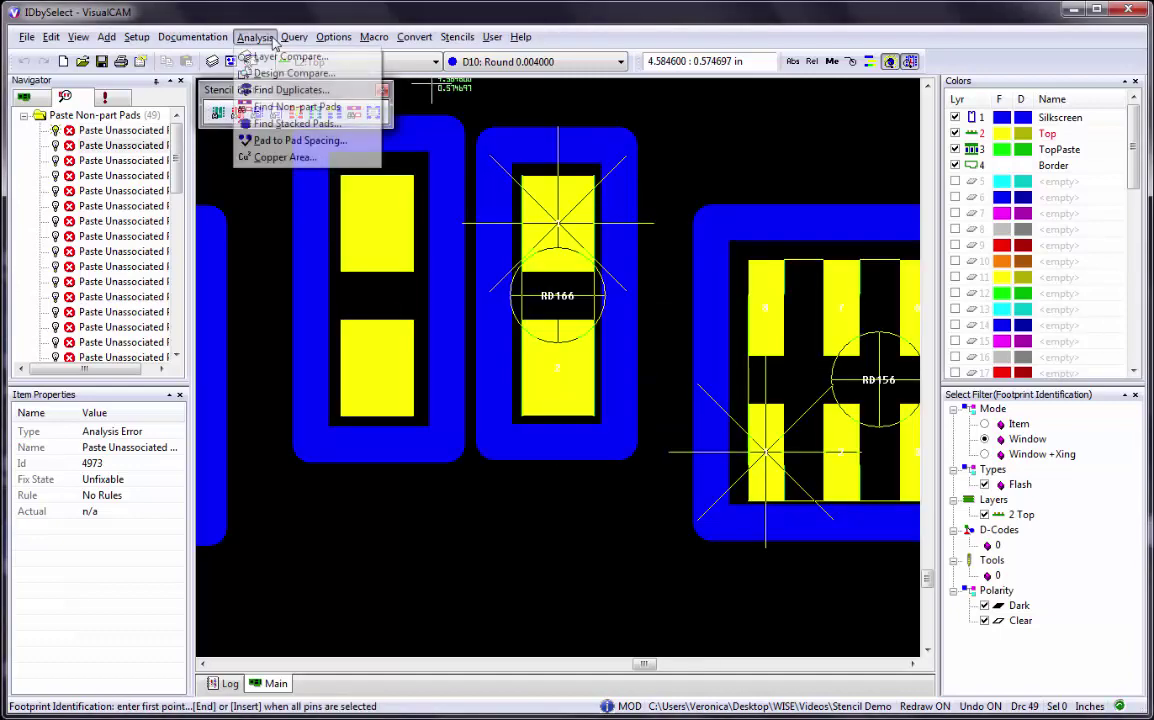
left_click(279, 107)
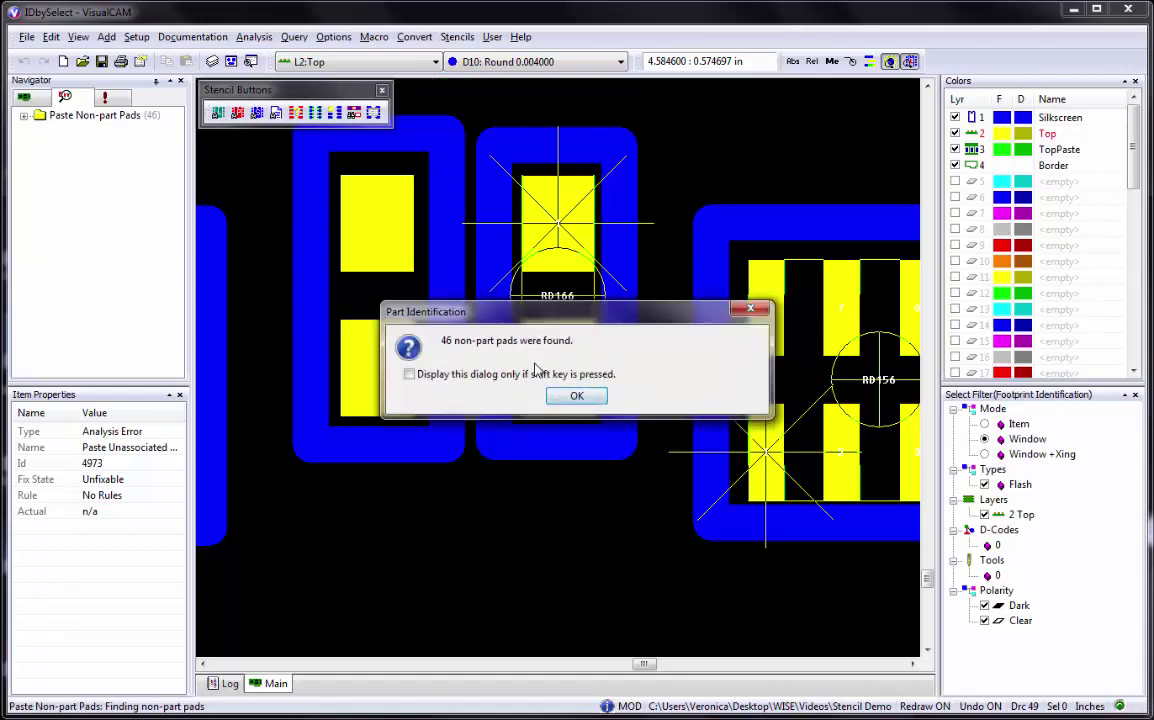
left_click(577, 396)
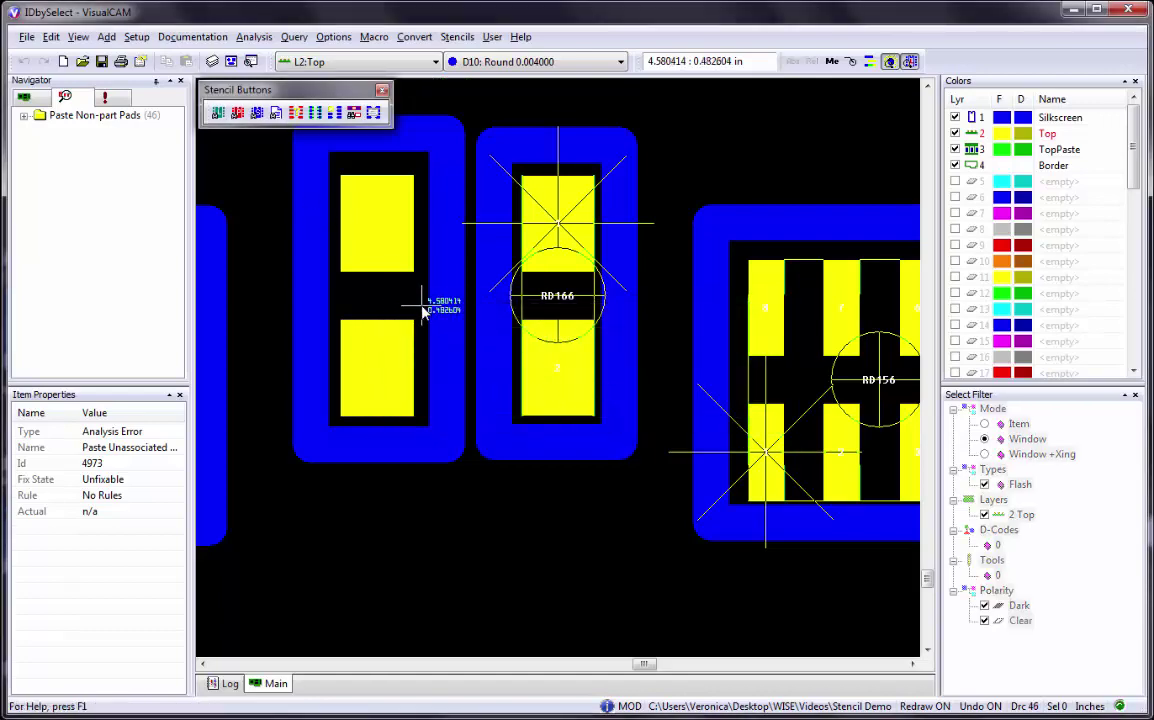
left_click(352, 113)
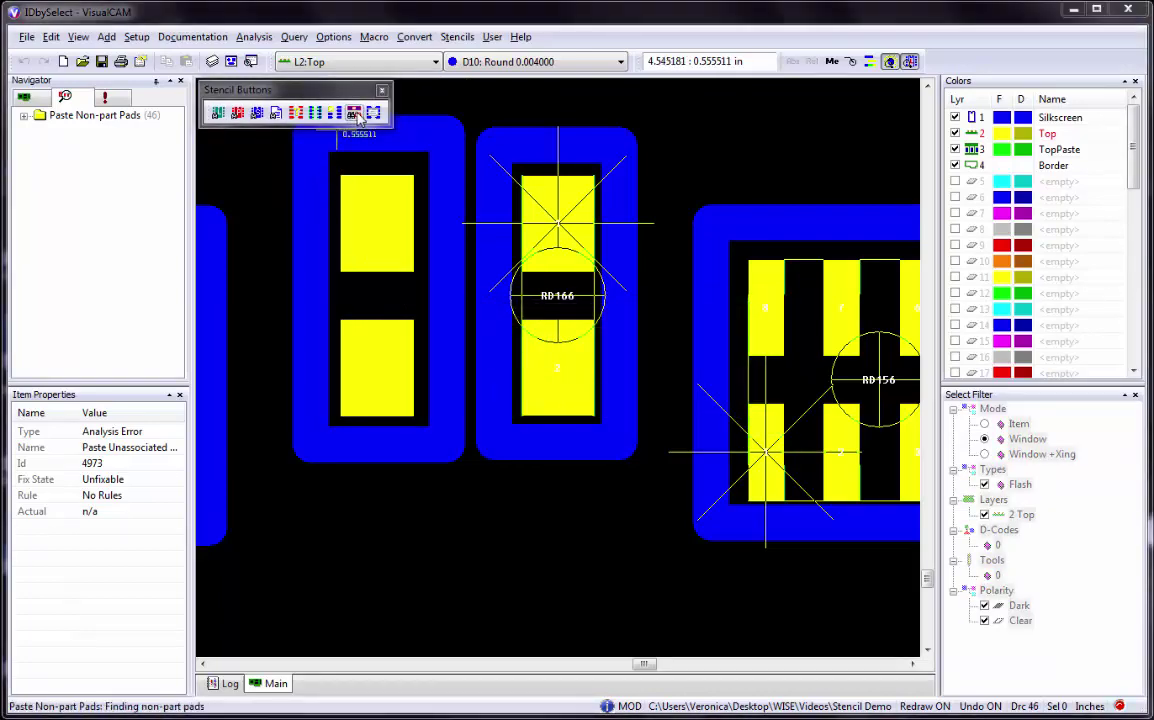
left_click(559, 398)
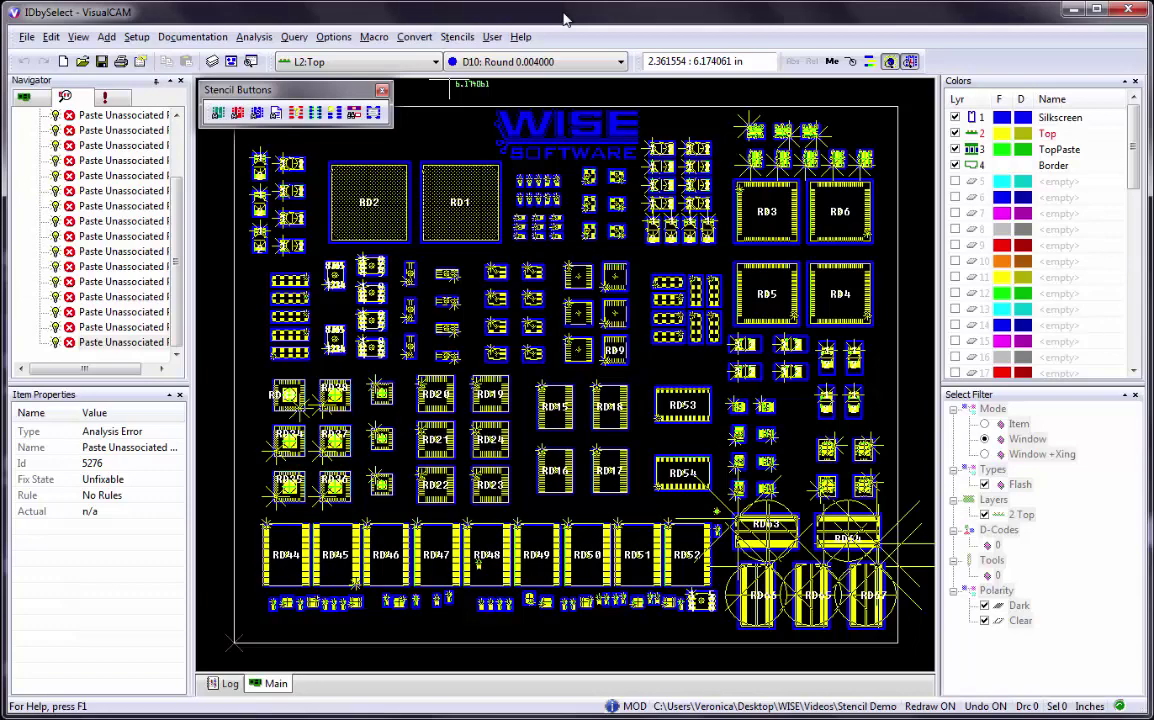
left_click(459, 37)
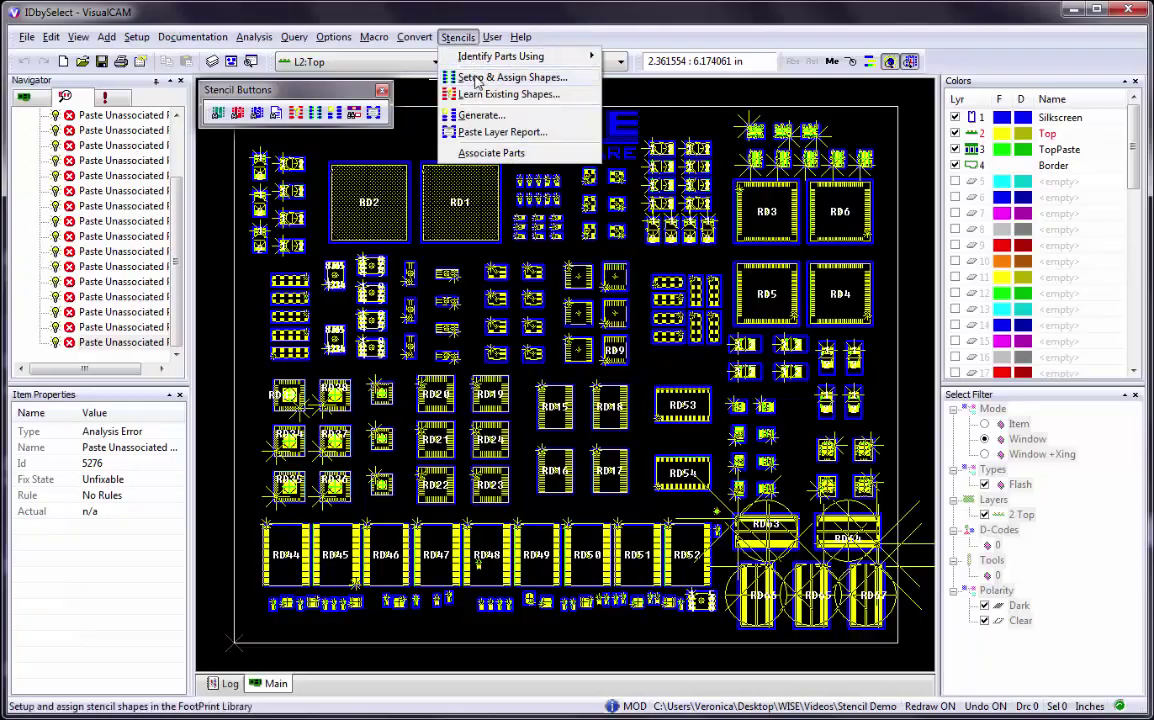
left_click(480, 77)
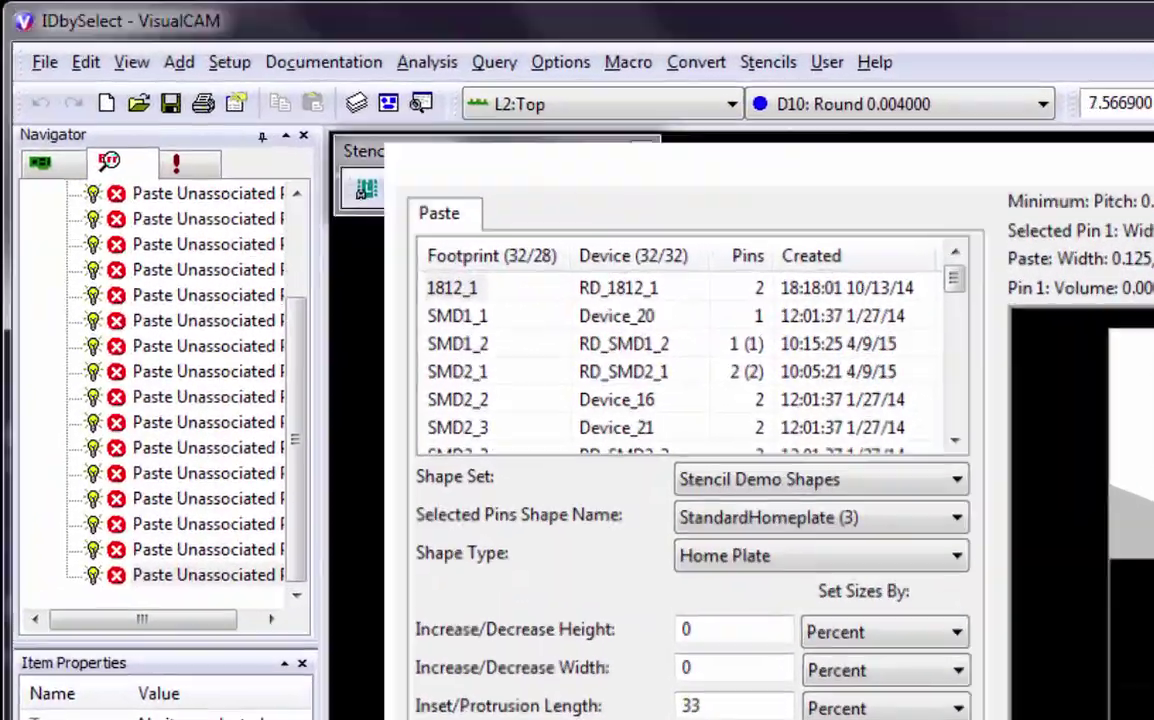
left_click(919, 101)
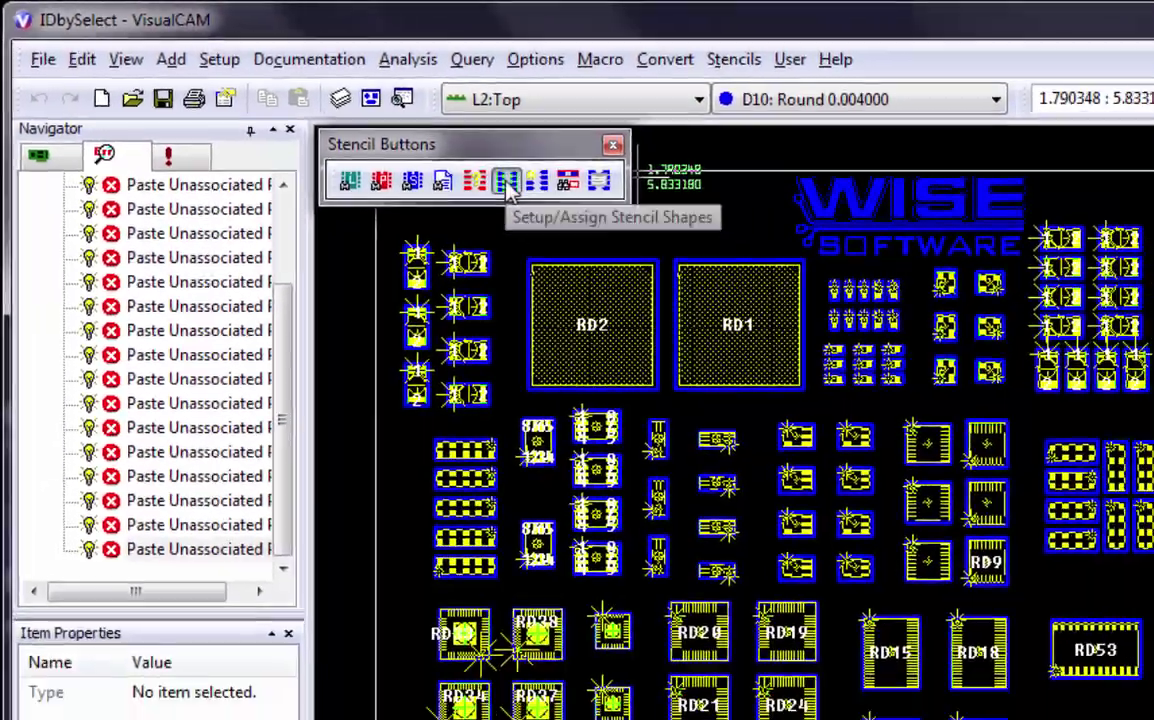
Create a new shape set named "Stencil Demo 2" in the Stencil Footprint/Shape Library
left_click(674, 242)
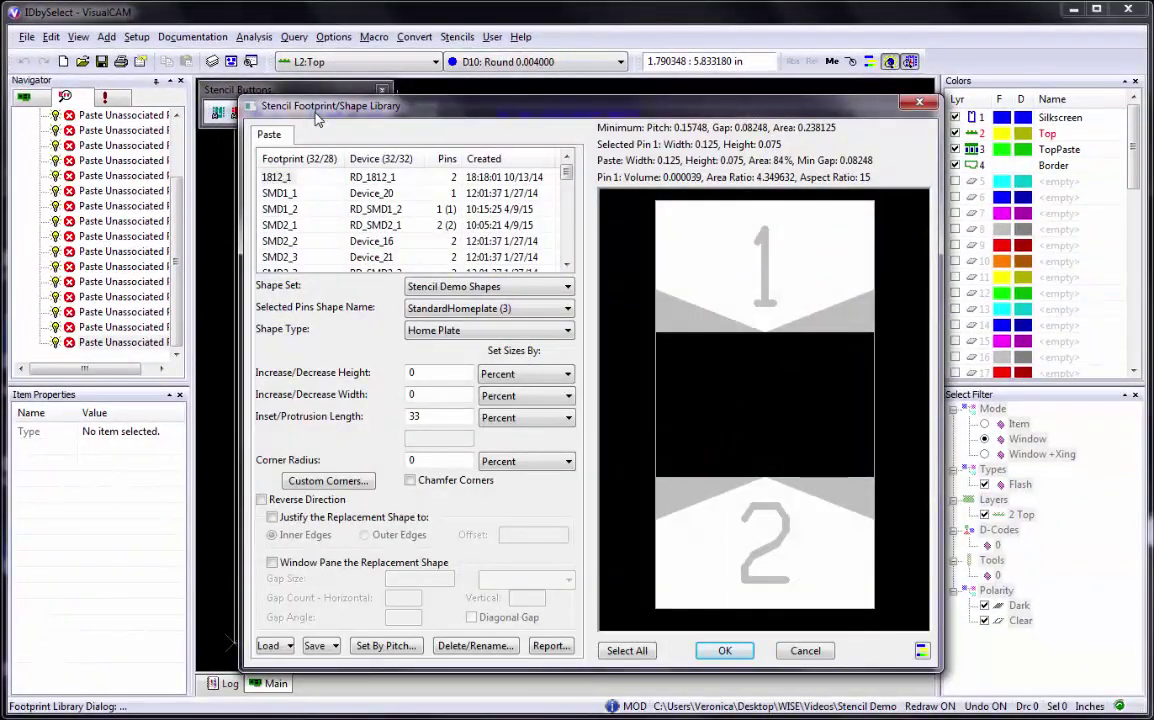
left_click(568, 287)
left_click(537, 306)
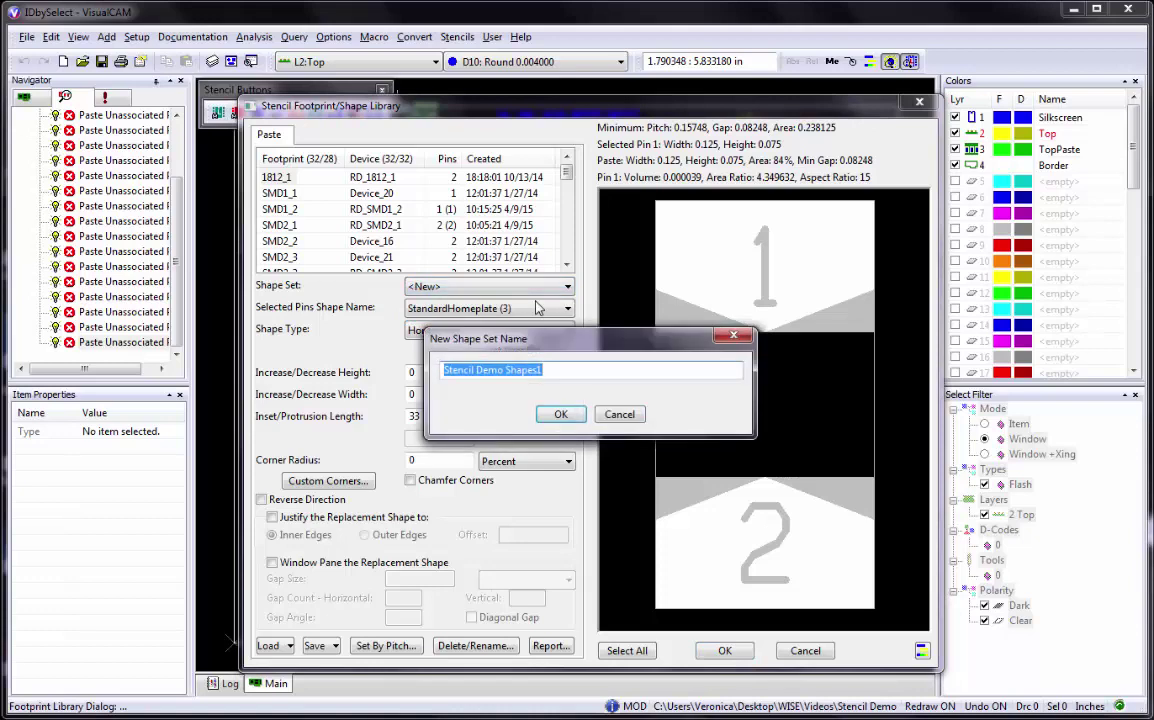
left_click(550, 373)
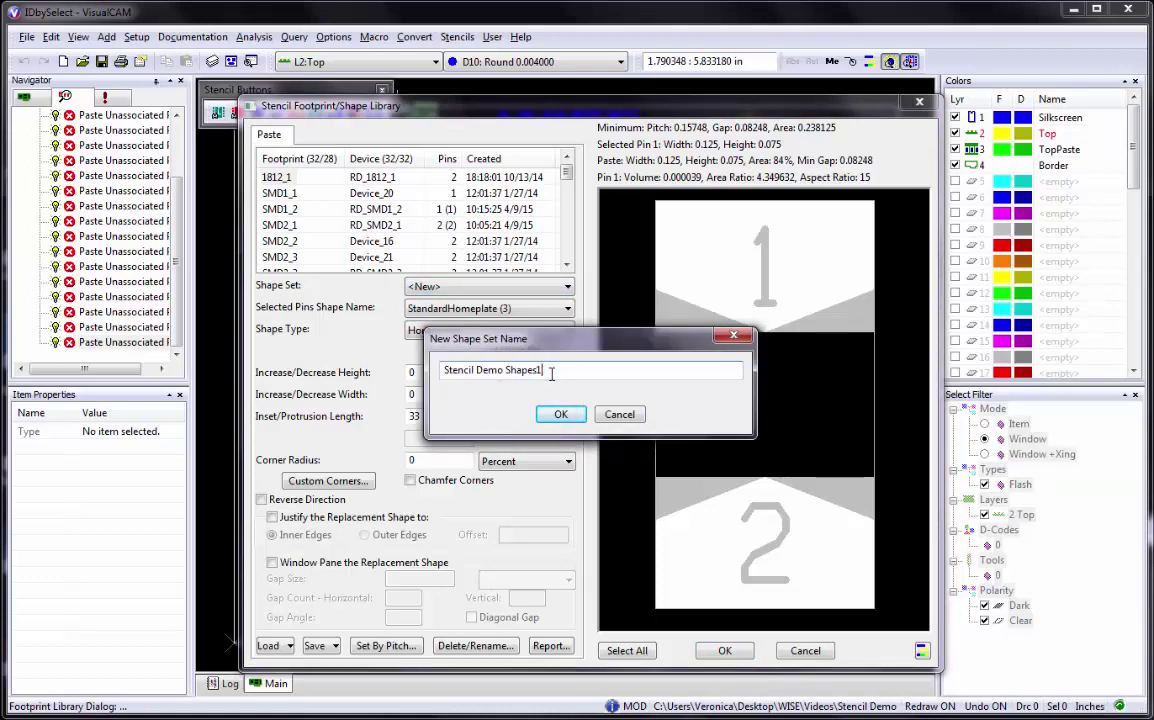
key("BackSpace")
key("BackSpace")
key("BackSpace")
key("BackSpace")
key("BackSpace")
key("BackSpace")
key("BackSpace")
type("2")
left_click(565, 417)
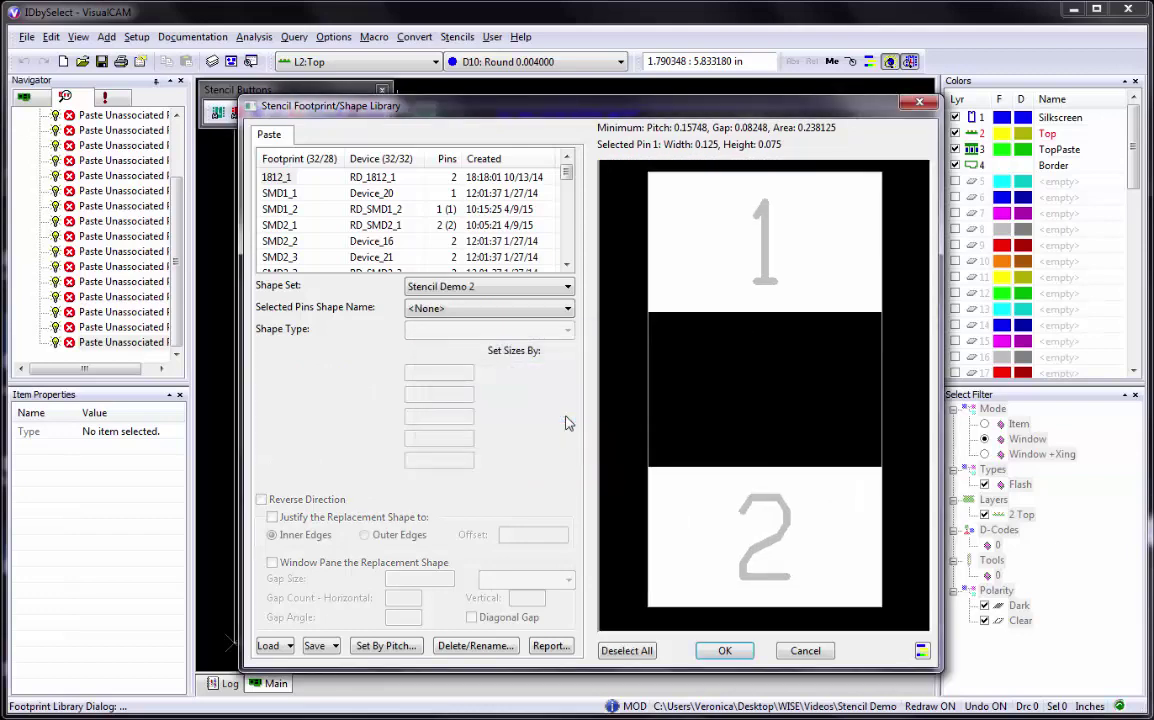
Assign a new default-named shape of type Bullet to the pins of footprint 1812_1
left_click(568, 310)
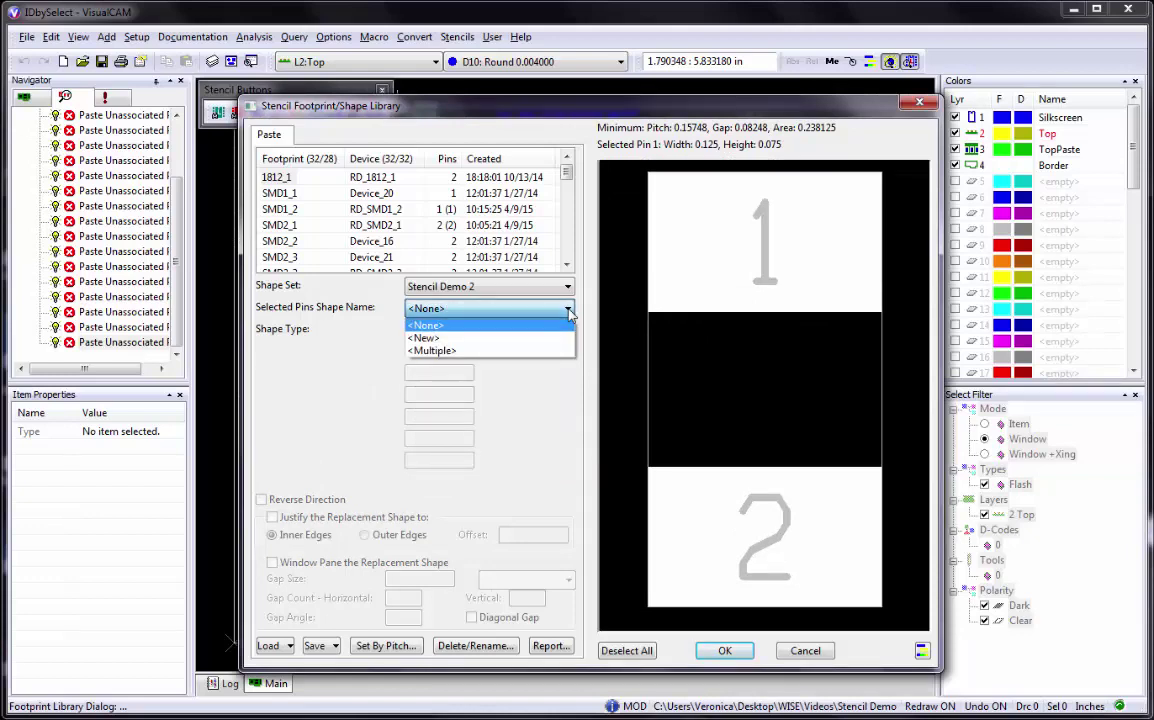
left_click(497, 338)
left_click(554, 415)
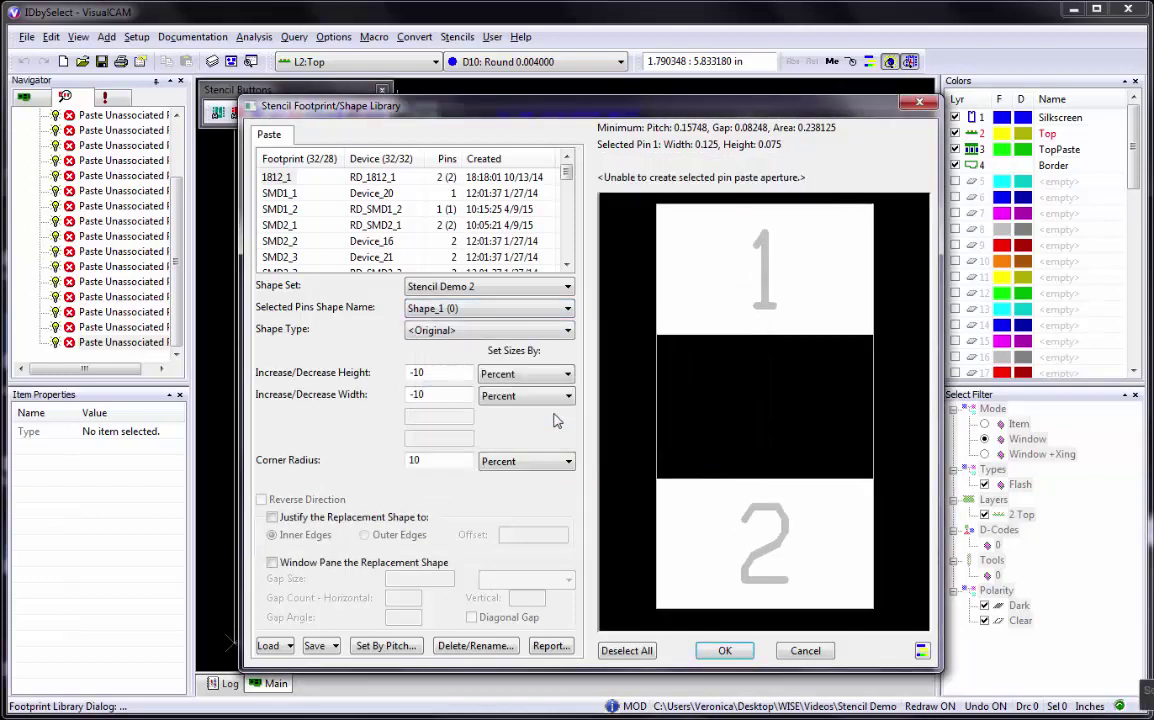
left_click(570, 340)
left_click(447, 382)
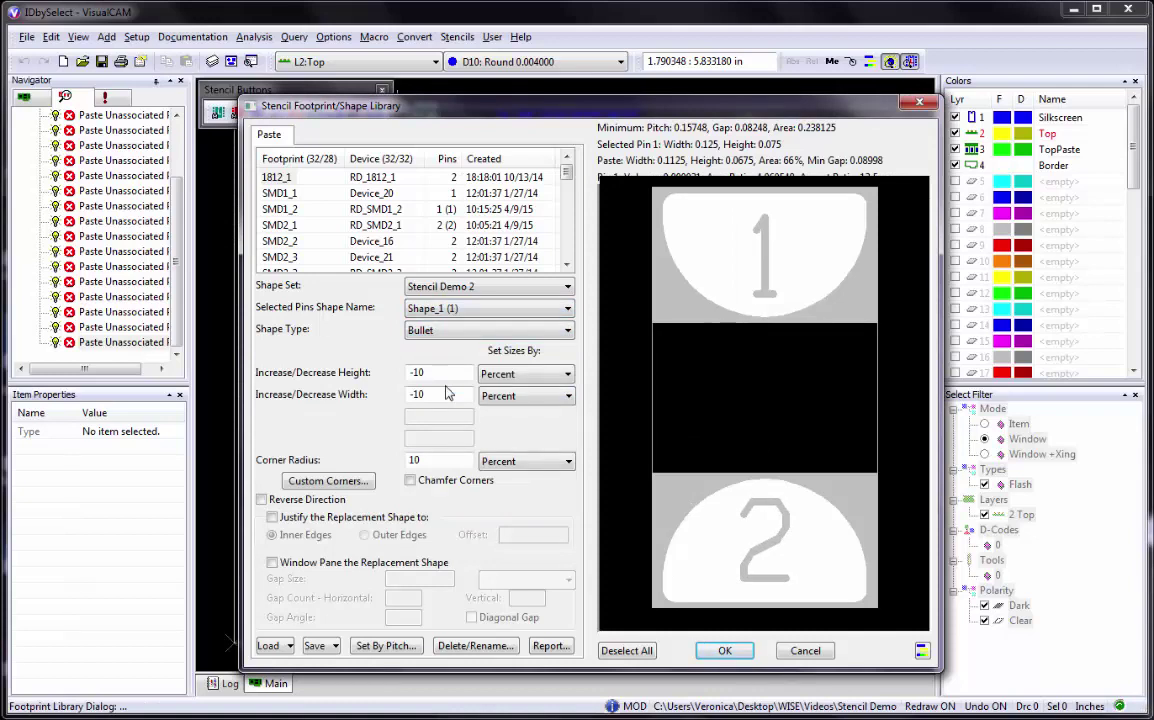
Reverse the 1812_1 Bullet shape's direction, justify it to the outer edges, and window-pane it
left_click(261, 499)
left_click(272, 517)
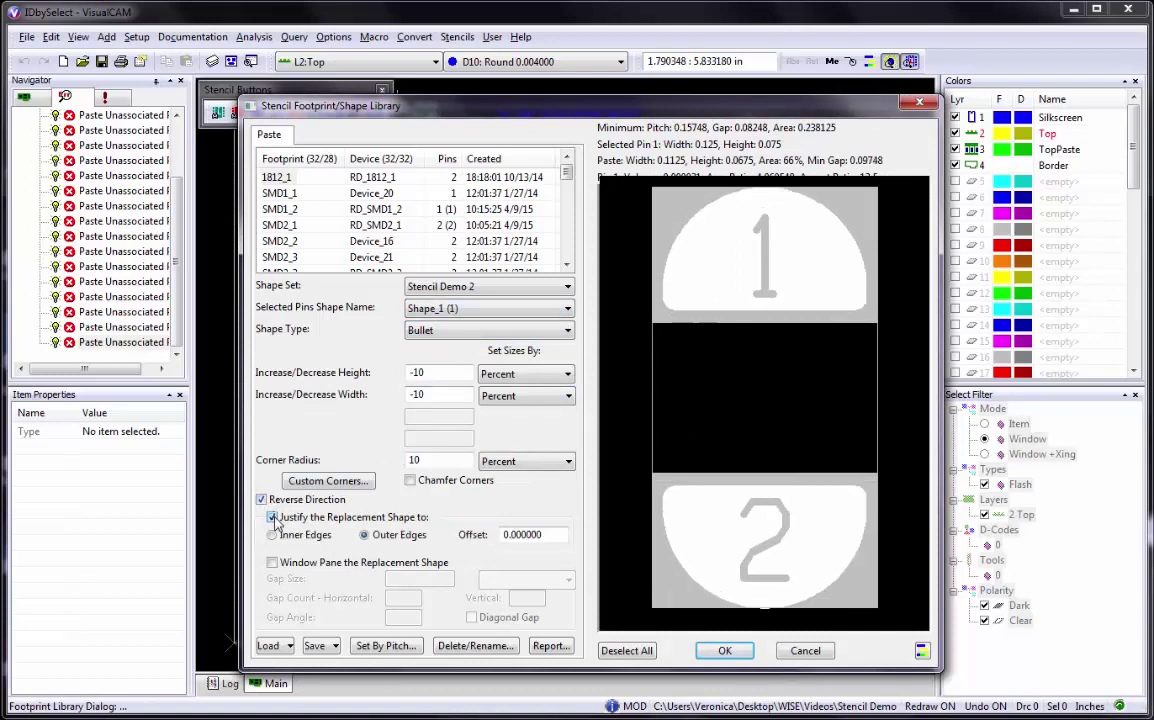
left_click(272, 562)
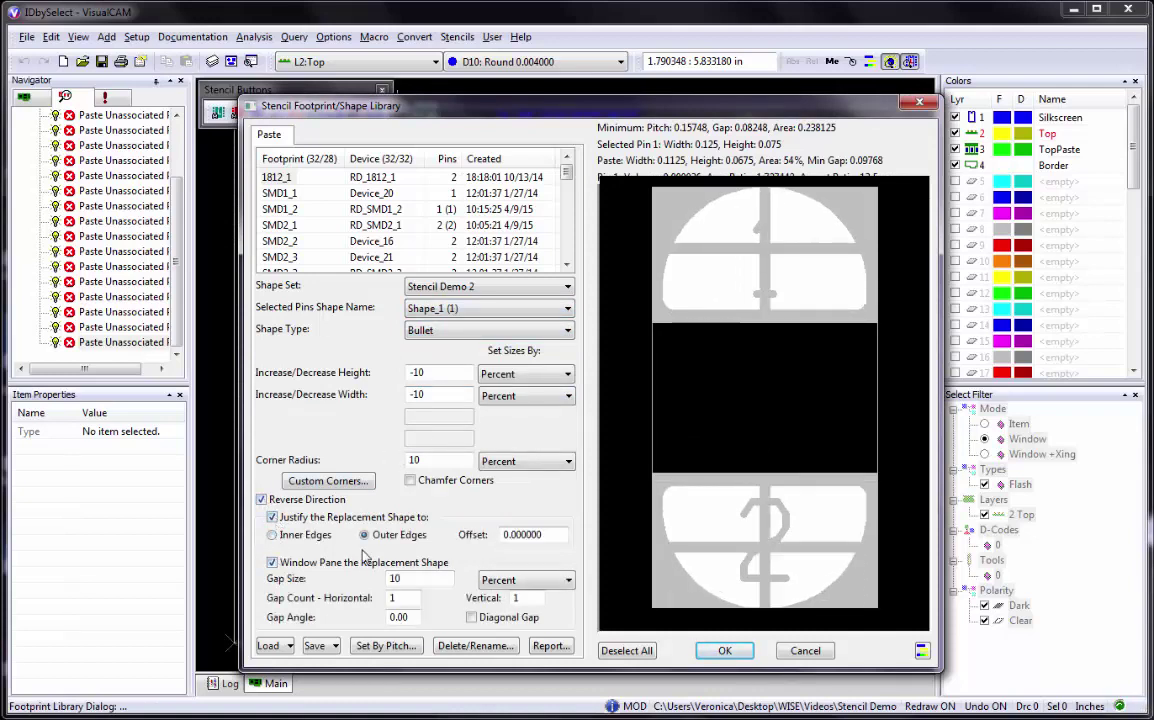
Assign a new default-named shape of type MELF to the pin of footprint SMD1_1
left_click(278, 193)
left_click(430, 308)
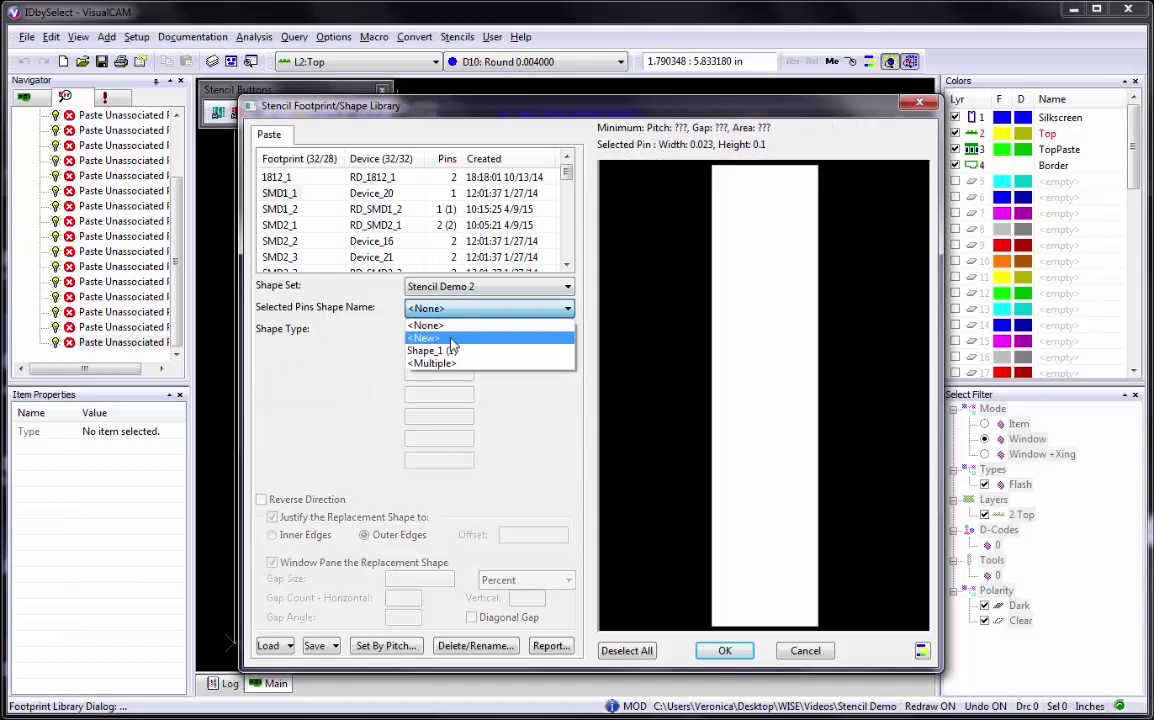
left_click(450, 338)
key("Return")
left_click(440, 329)
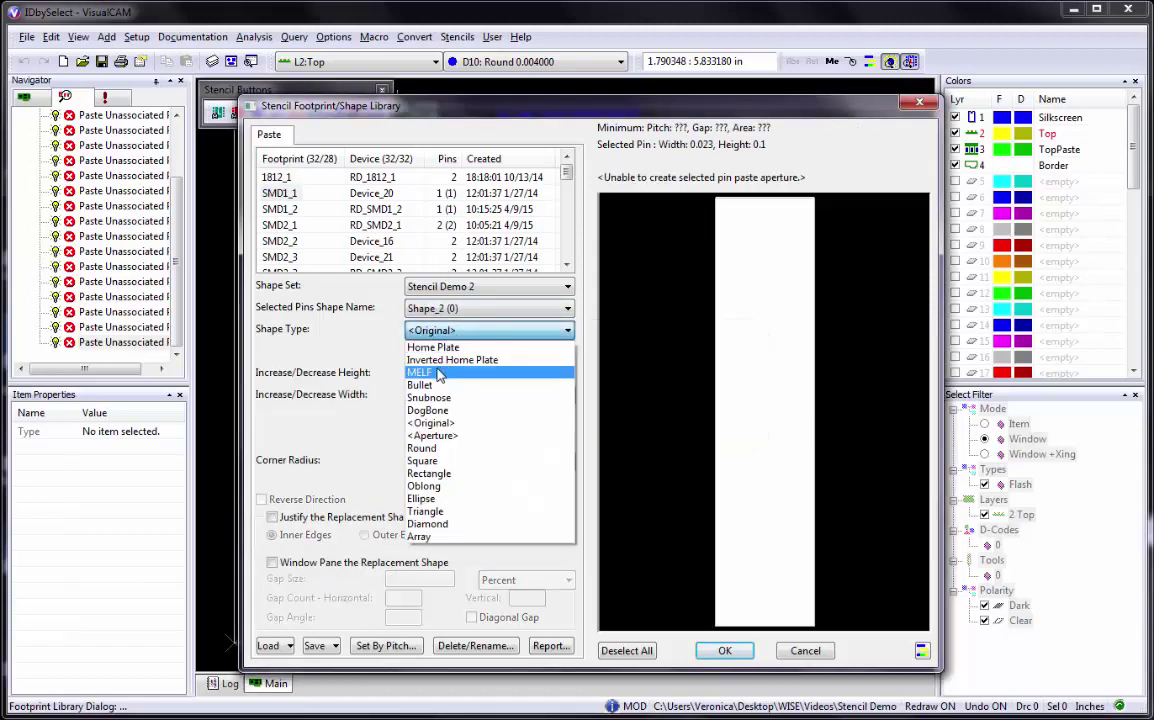
left_click(437, 375)
Customise the corner rounding of the SMD1_1 MELF shape and reverse its direction
left_click(330, 481)
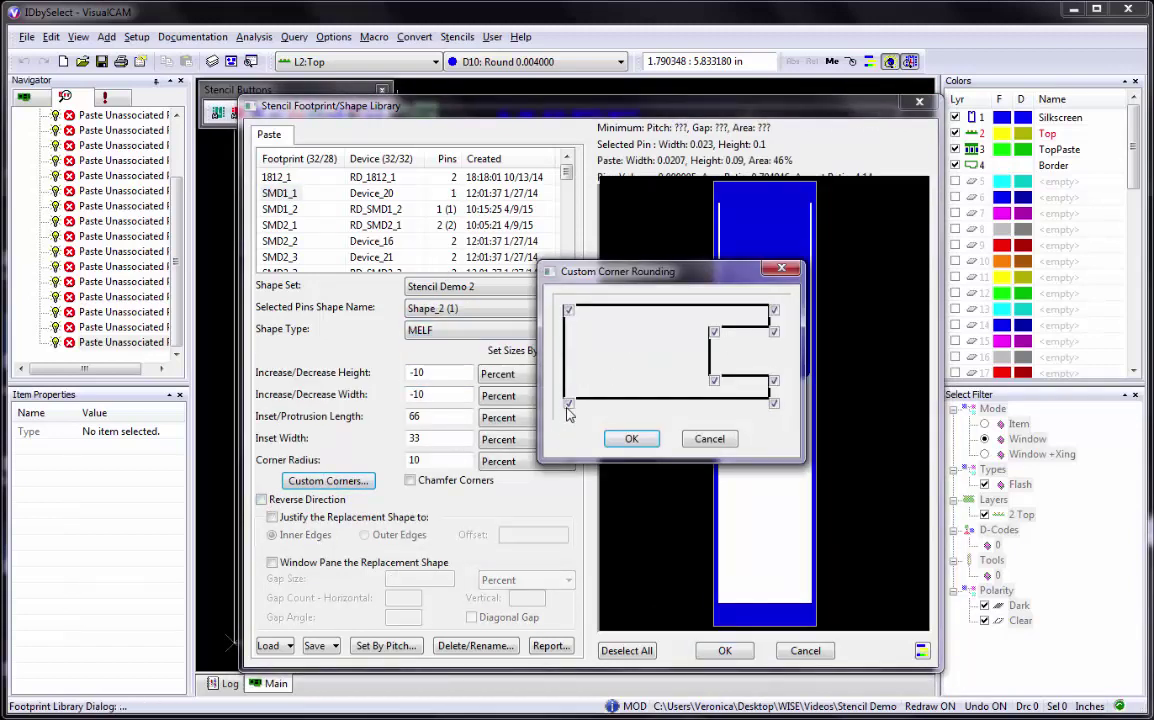
key("Return")
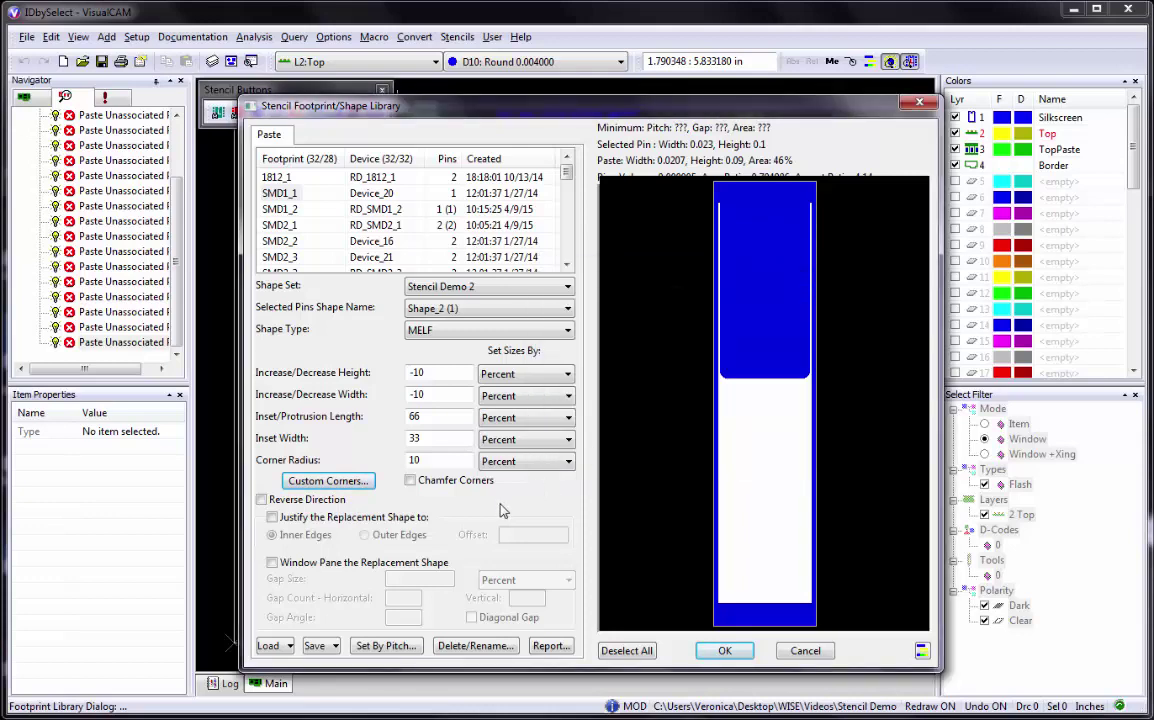
left_click(261, 499)
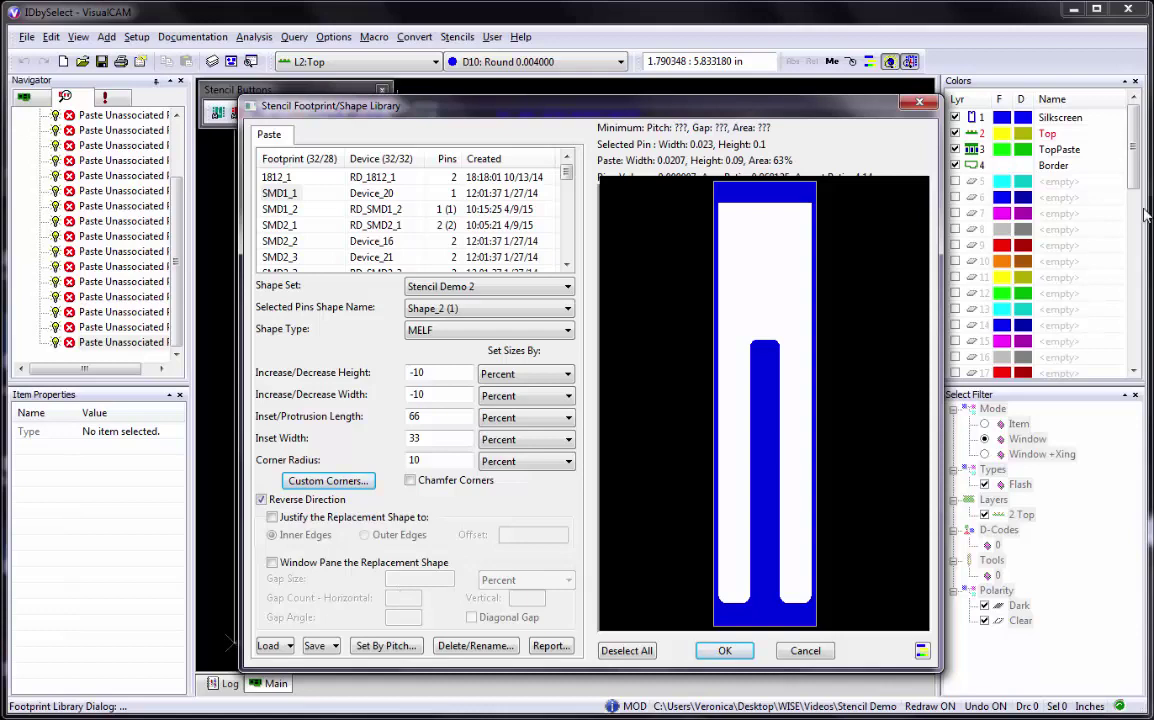
Assign a new Home Plate shape named "Std Home Plate" to footprint SMD1_2
left_click(280, 209)
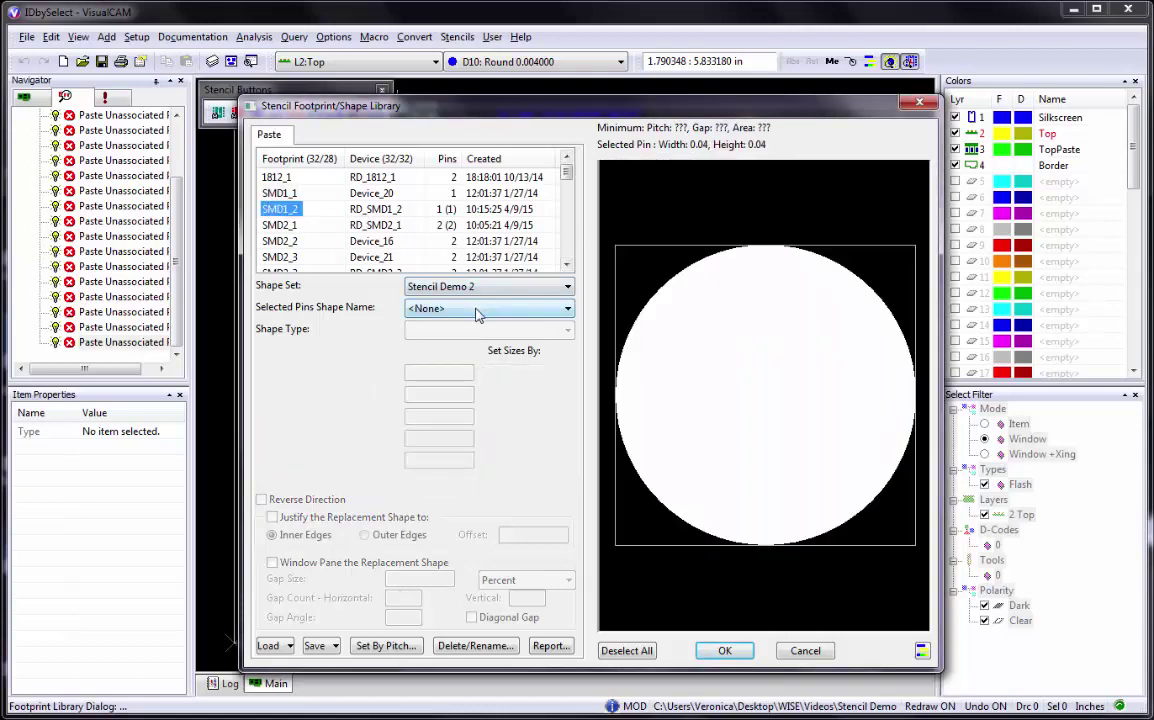
left_click(477, 309)
left_click(424, 338)
type("Std Home Plate")
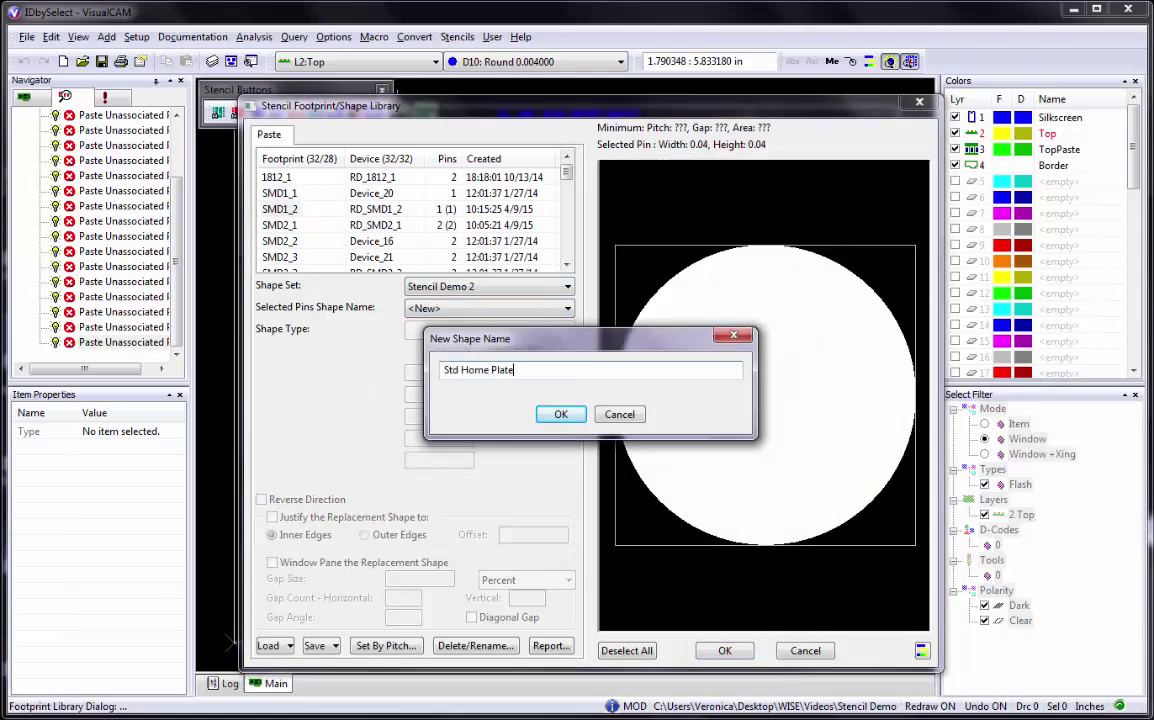
key("Return")
left_click(460, 330)
left_click(451, 352)
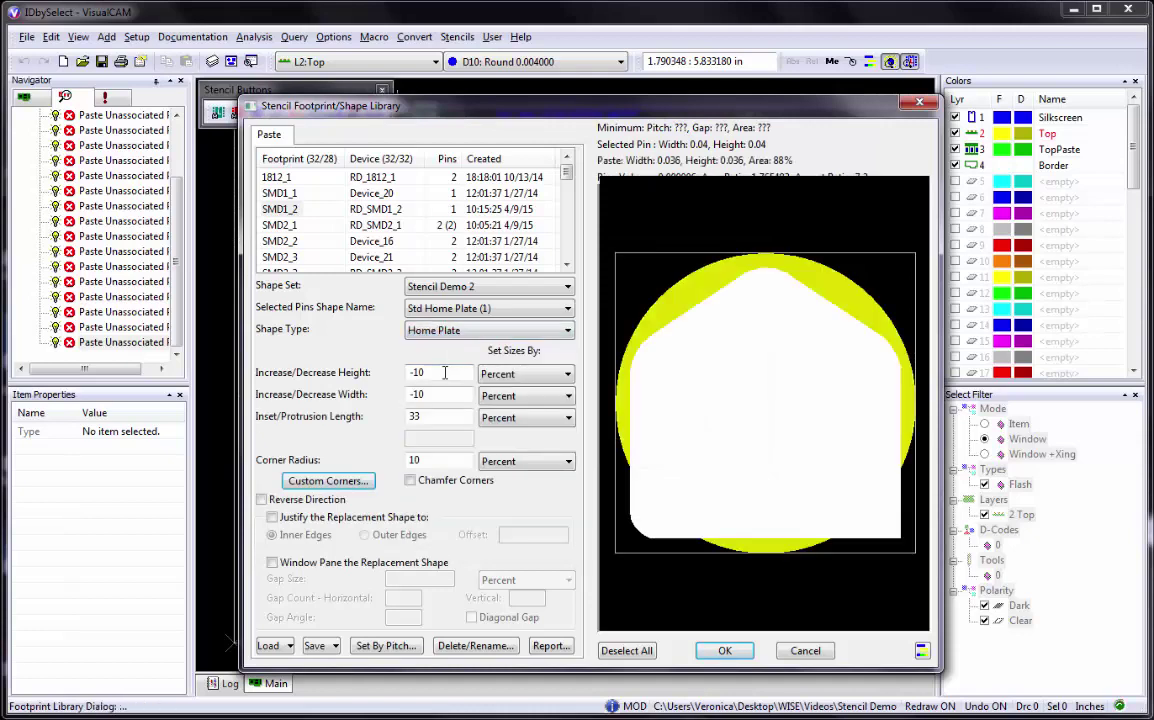
Set the Std Home Plate shape's height change to -25 percent and width change to -30 percent, with chamfered corners
mouse_move(428, 373)
left_mouse_down()
mouse_move(396, 376)
mouse_move(398, 394)
mouse_move(428, 394)
left_mouse_up()
type("-25")
type("-25")
type("-30")
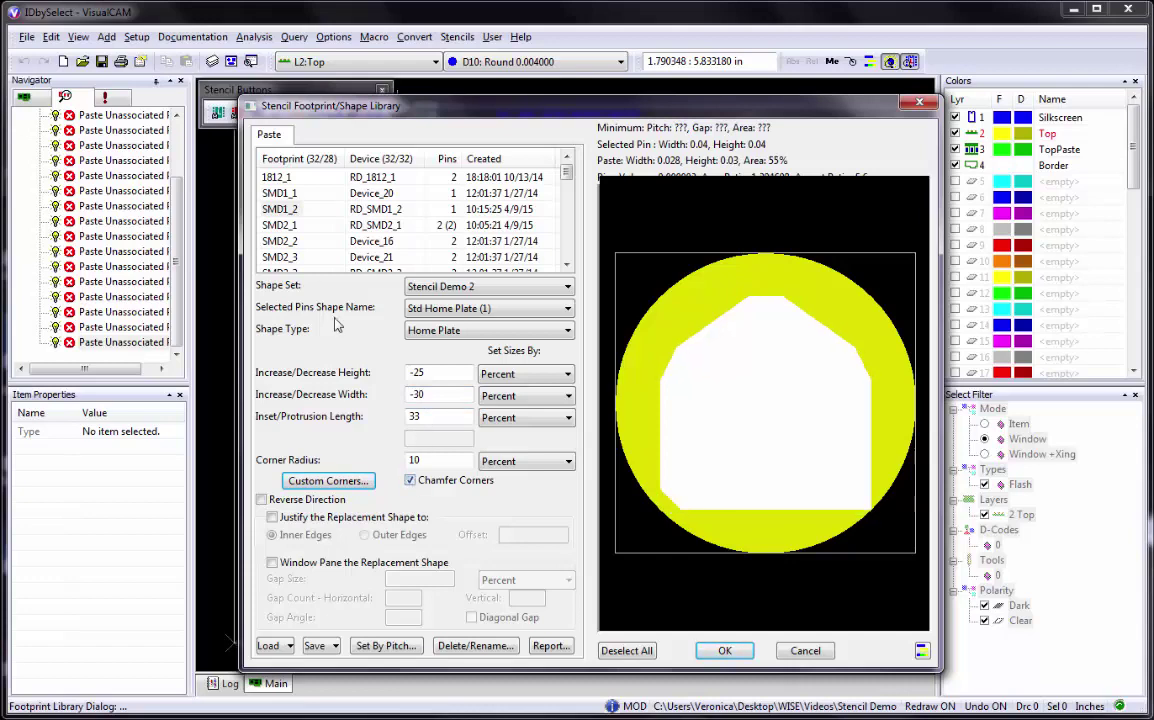
Assign a new Bullet-type shape named "Bullet 1" to footprint SMD2_1 and window-pane it
left_click(284, 227)
left_click(440, 308)
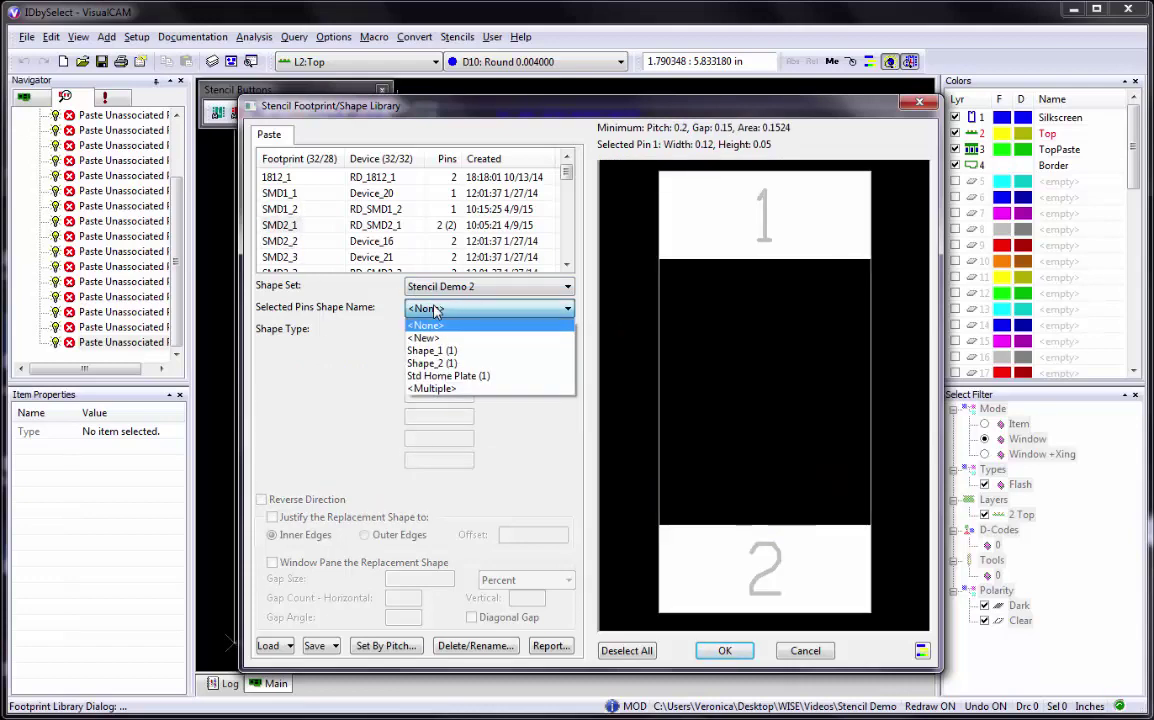
left_click(425, 338)
type("Bullet")
key("Return")
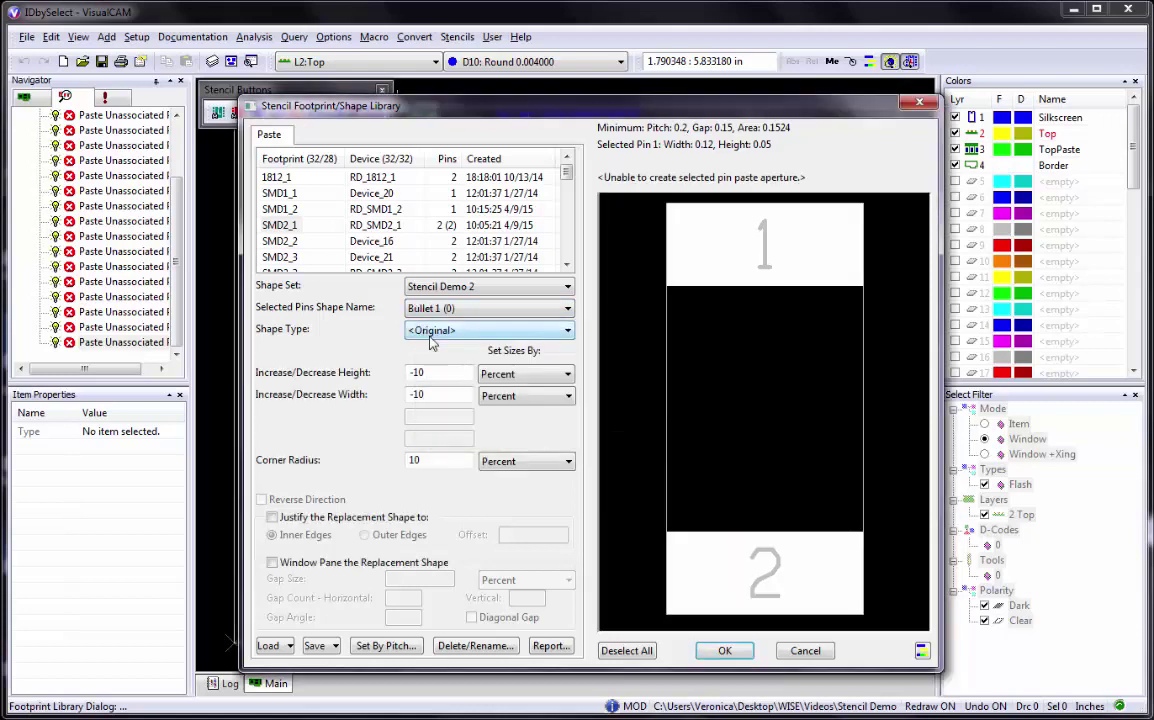
left_click(430, 332)
left_click(427, 386)
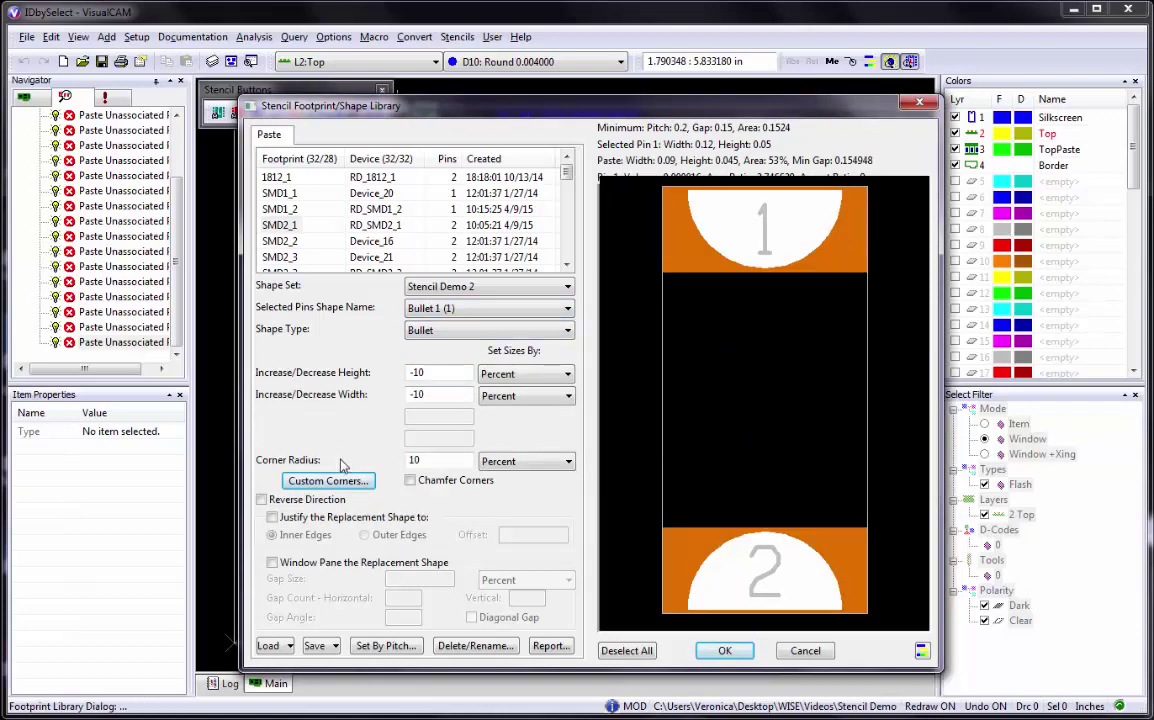
left_click(272, 562)
Assign a new DogBone-type shape named "Dogbone" to the pins of footprint SMD2_2
left_click(290, 244)
left_click(447, 312)
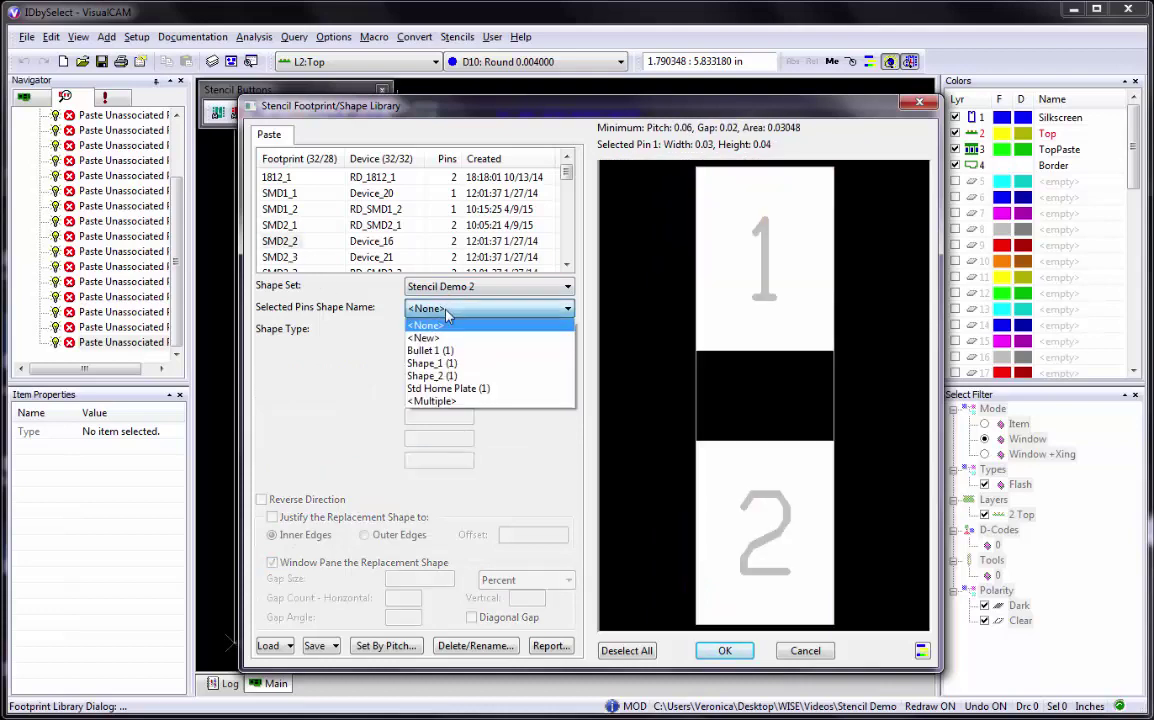
left_click(423, 338)
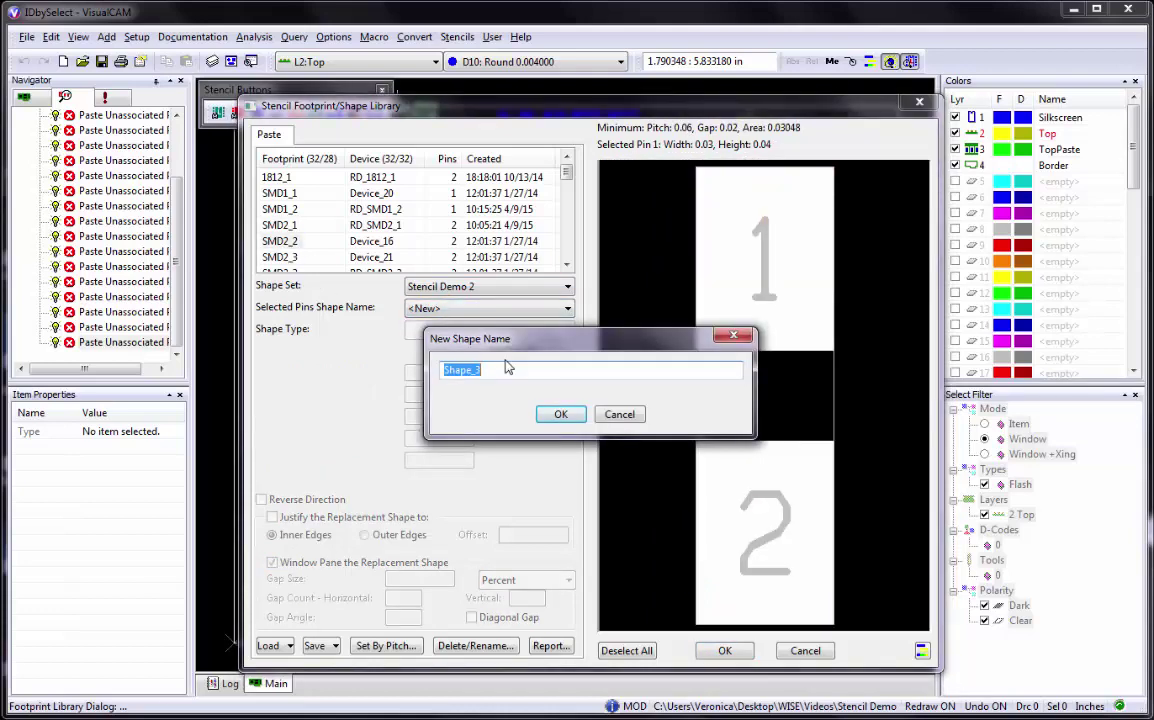
type("Dogbone")
key("Return")
left_click(470, 331)
left_click(450, 400)
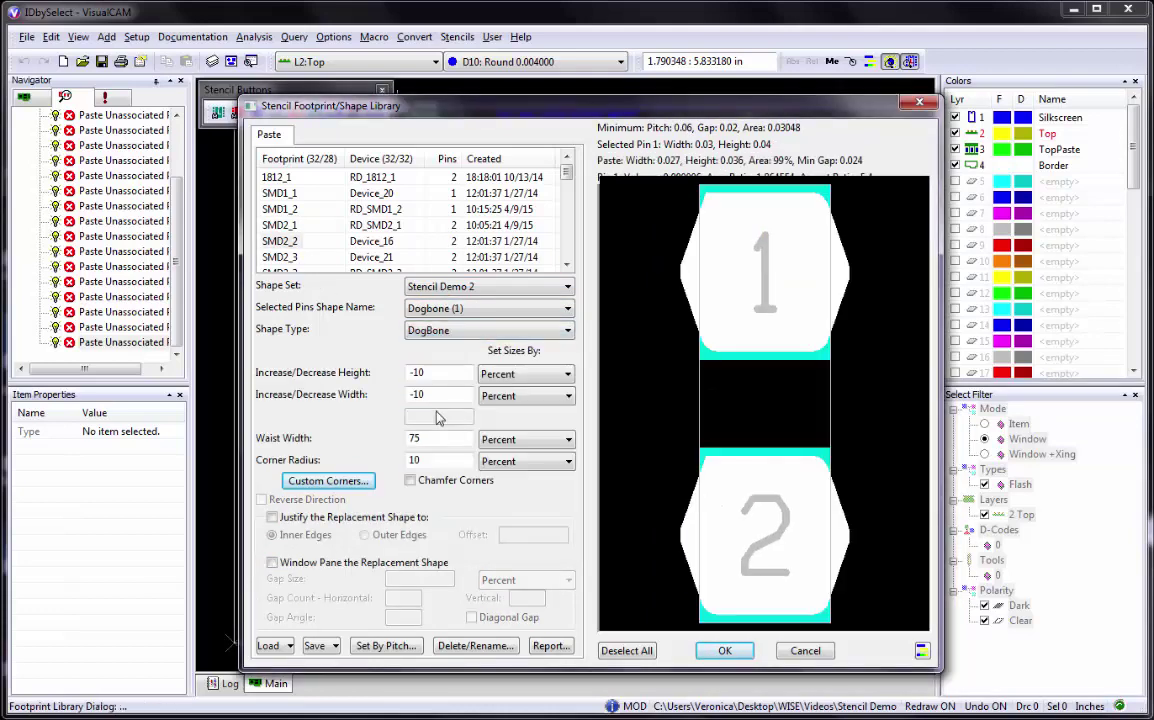
Set the Dogbone shape's height change to -25 percent, width change to -15 percent and waist width to 50 percent
left_click_drag(418, 373, 430, 373)
type("25")
key("Tab")
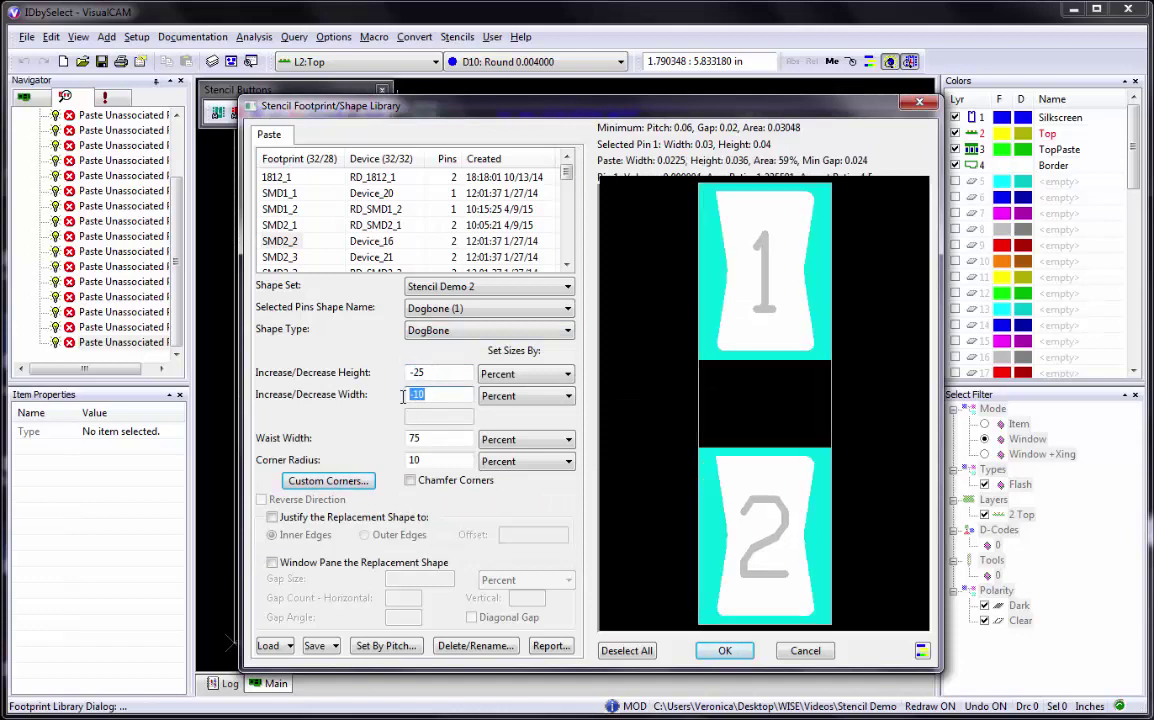
type("-15")
double_click(433, 438)
type("50")
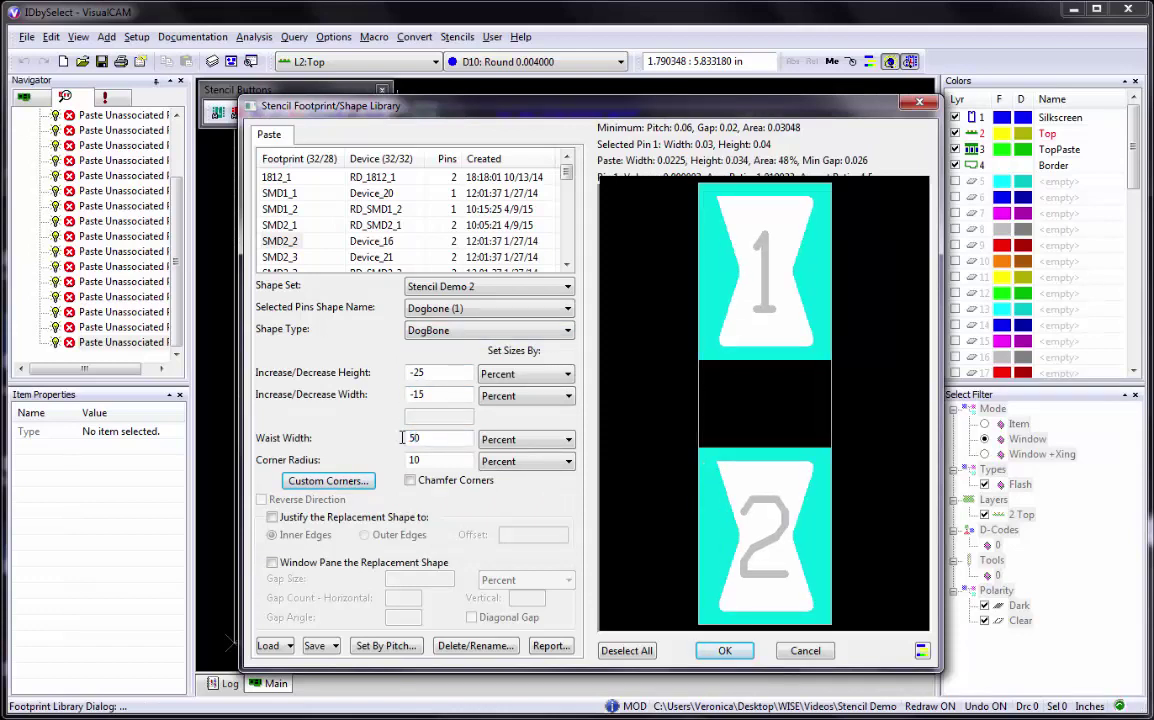
Chamfer the Dogbone shape's corners, leaving one outer corner out of the custom corner selection, and window-pane the replacement shape
left_click(328, 481)
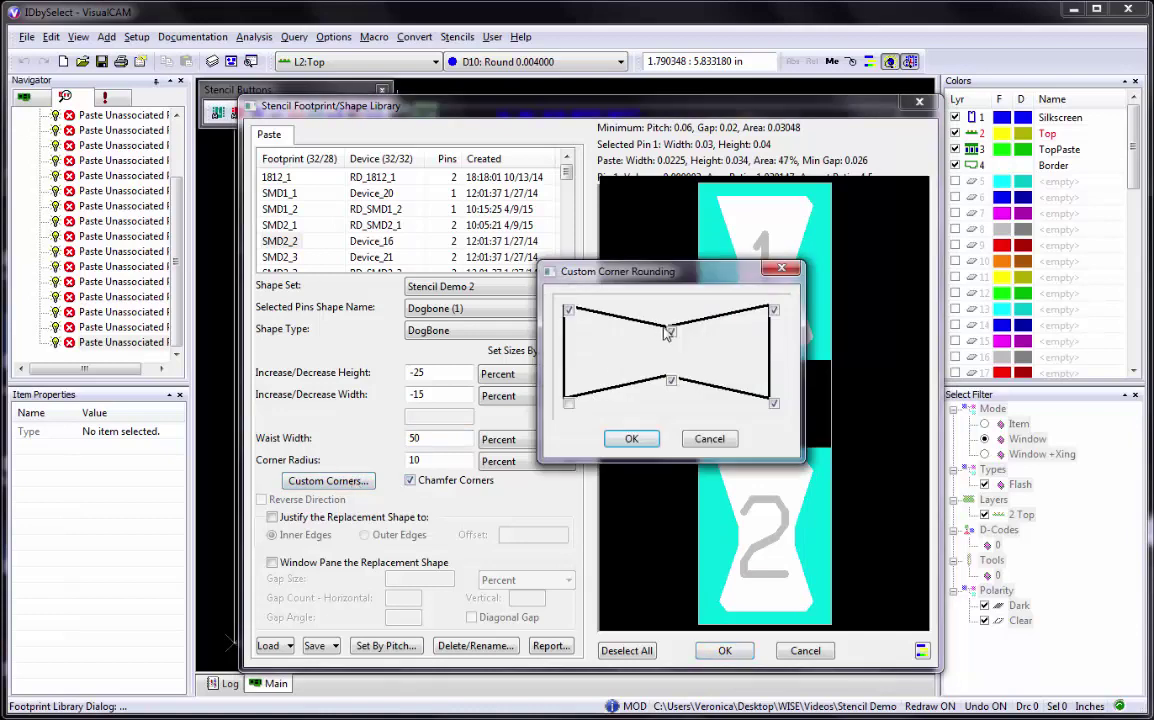
left_click(631, 438)
left_click(272, 563)
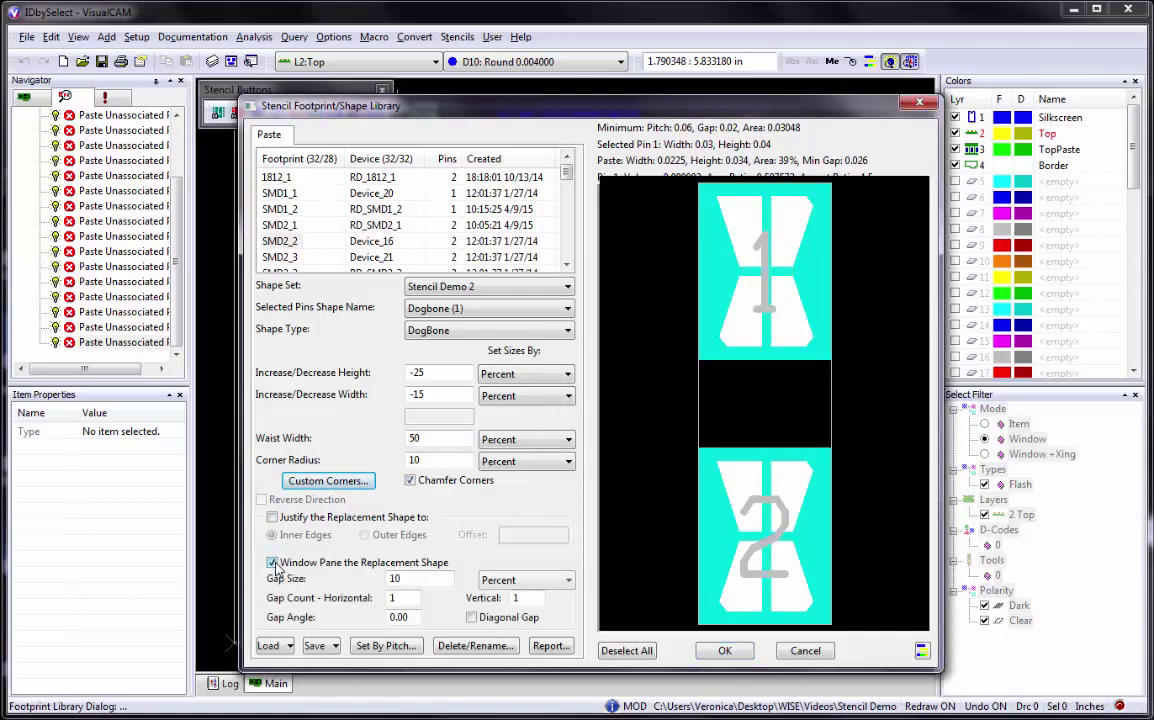
Assign a new shape named "-10% Heel" to footprint SMD2_3 and open its shape type choices
left_click(282, 243)
left_click(489, 308)
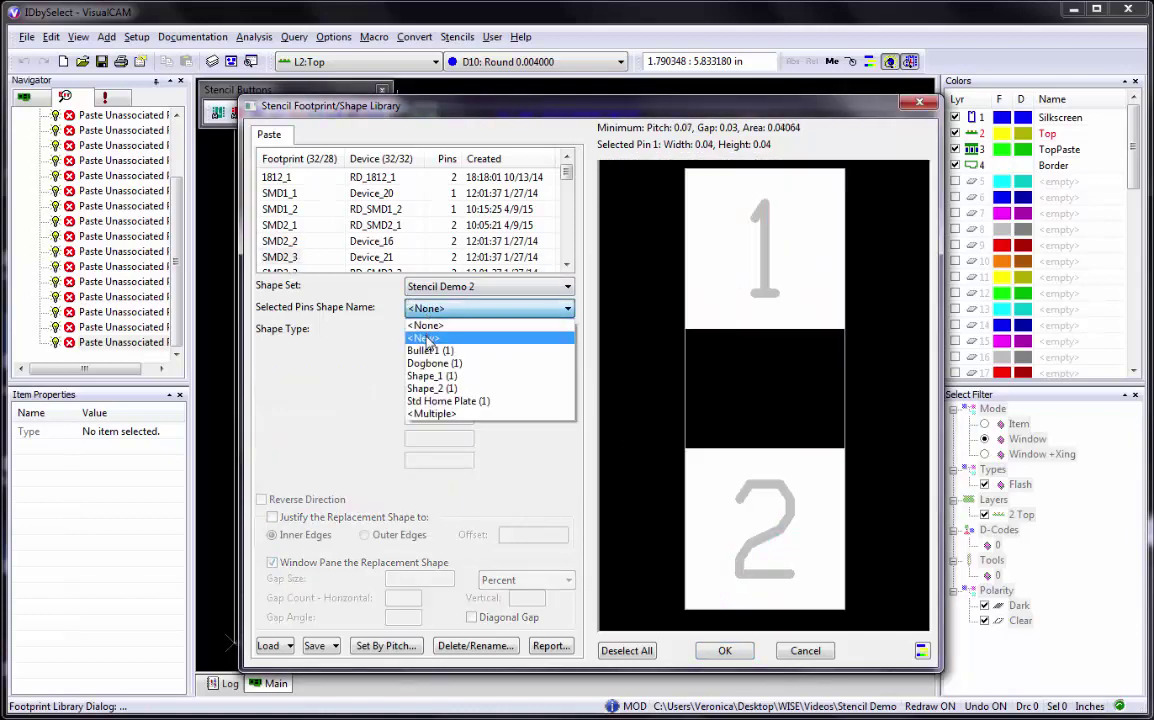
left_click(428, 345)
type("-10% Heel")
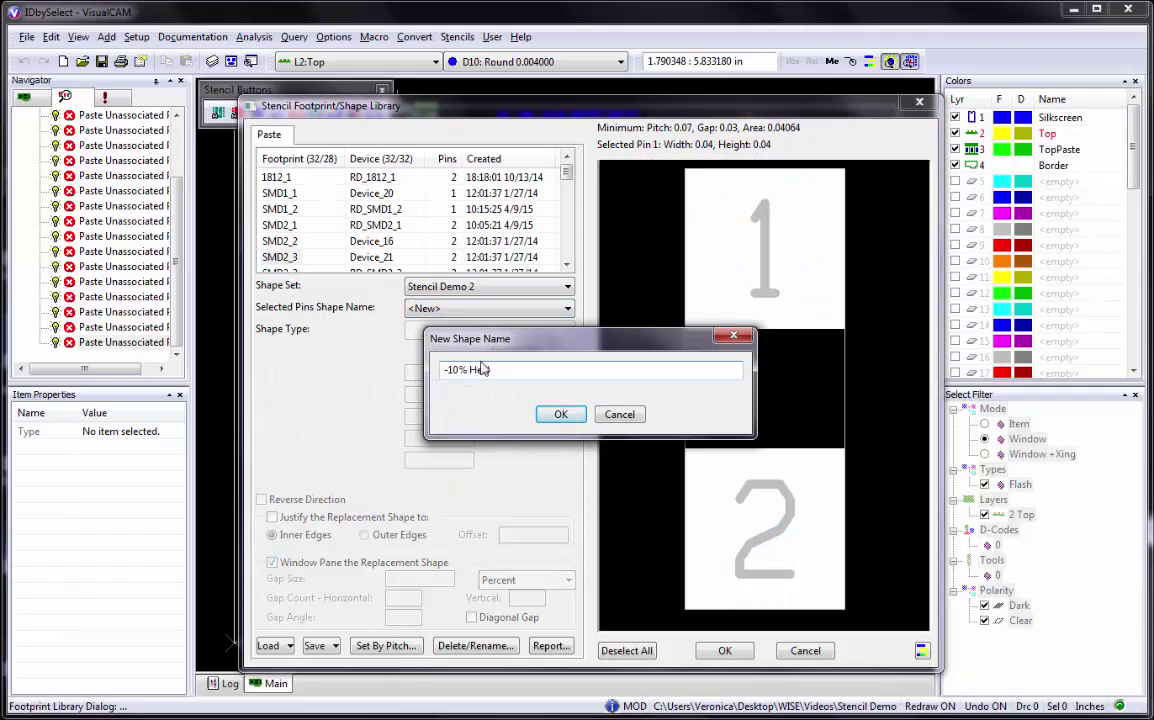
left_click(550, 418)
left_click(489, 330)
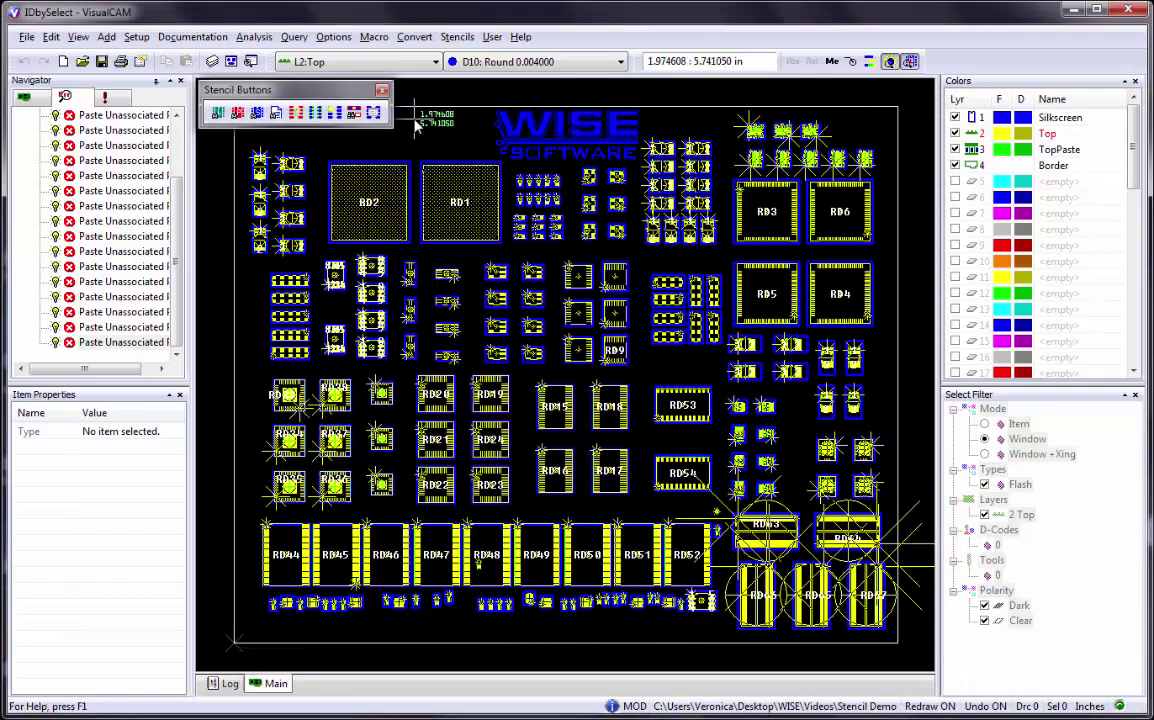
left_click(458, 37)
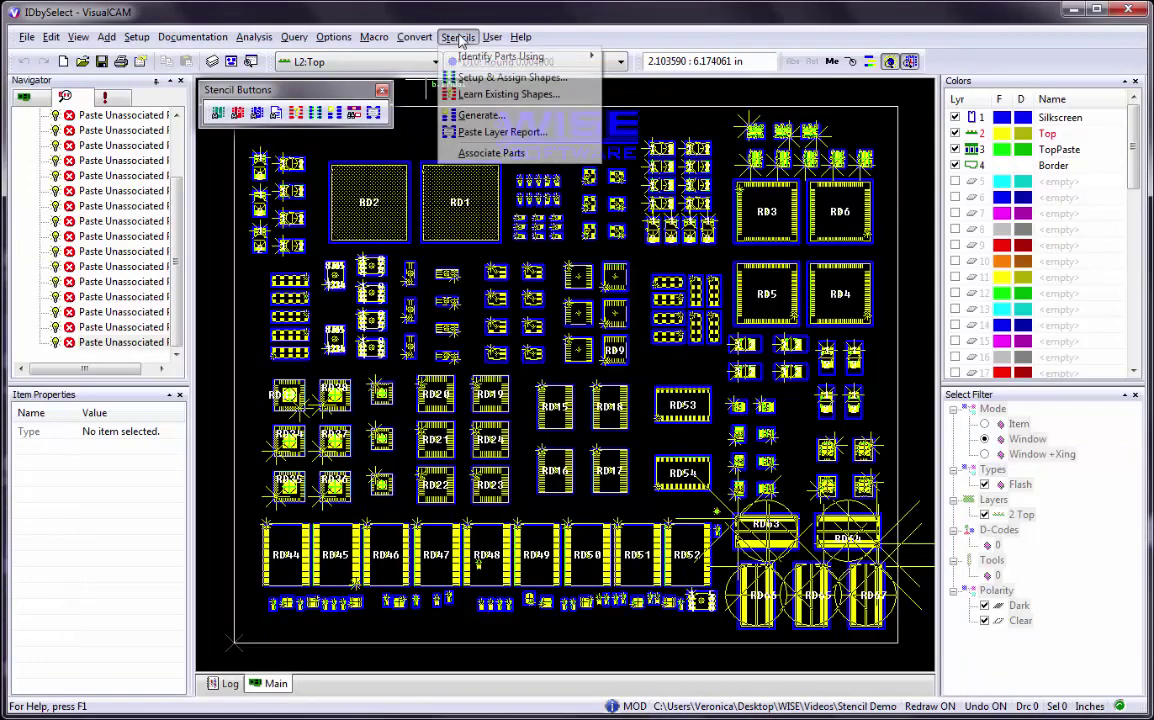
left_click(468, 116)
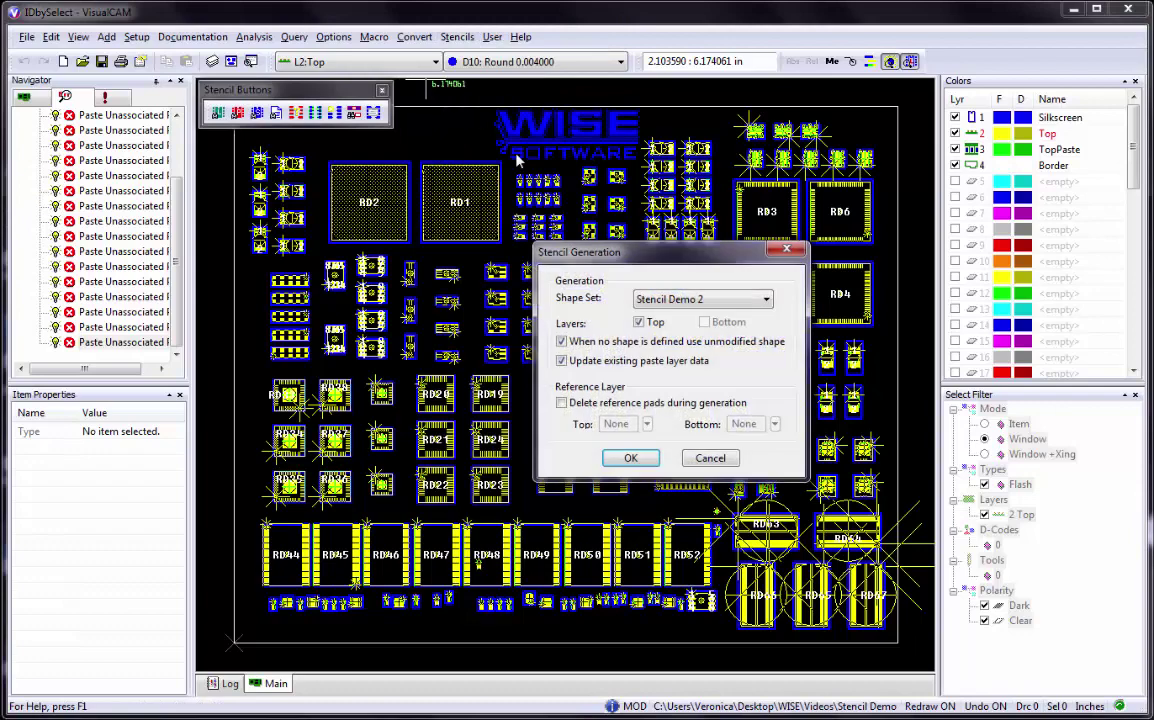
left_click(785, 251)
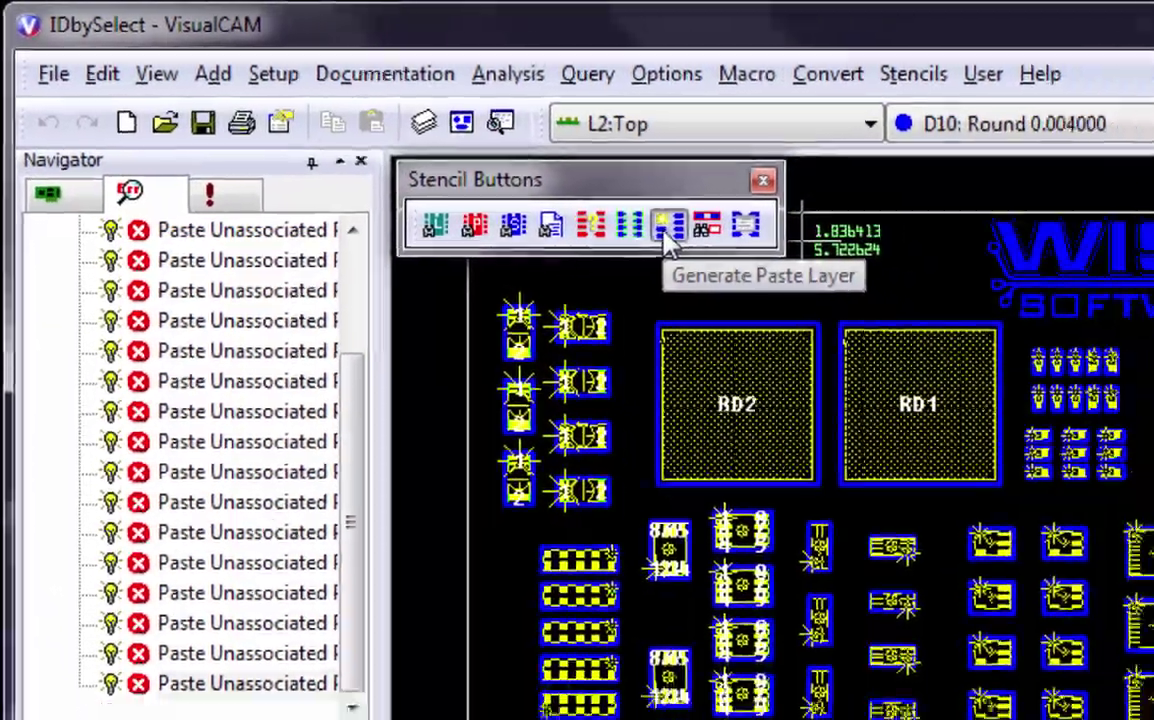
Generate the top paste layer from the Stencil Demo 2 shape set, using unmodified shapes where none is defined and updating existing paste data
left_click(736, 252)
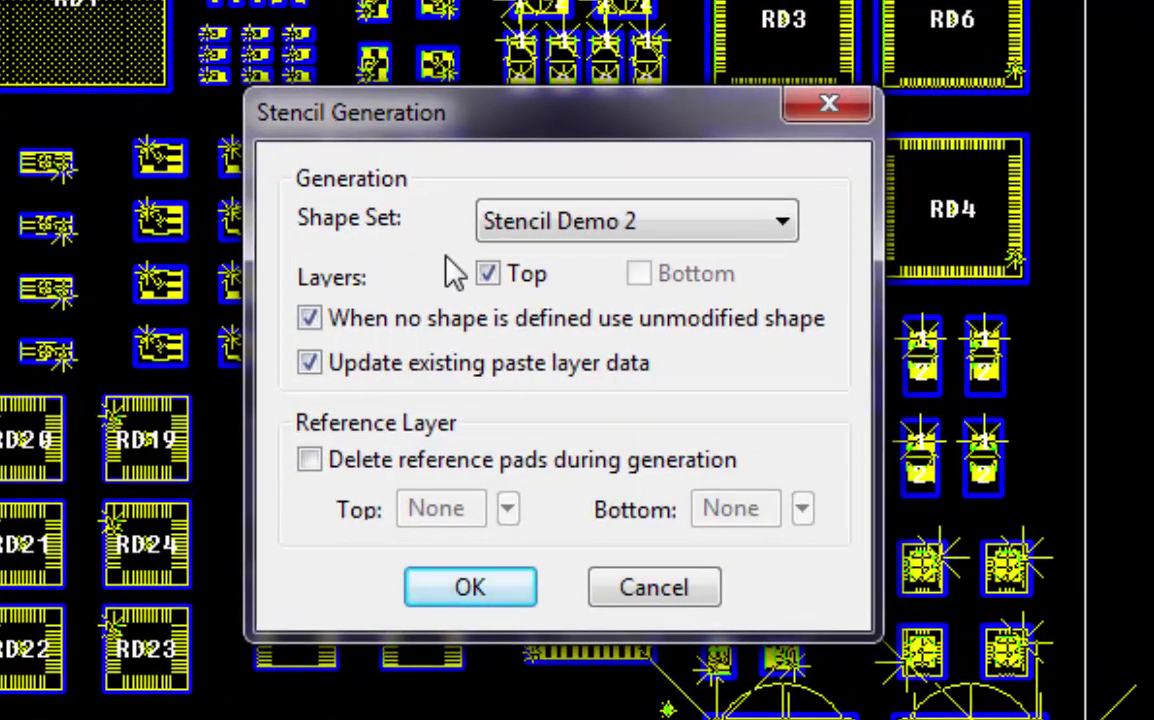
left_click(783, 224)
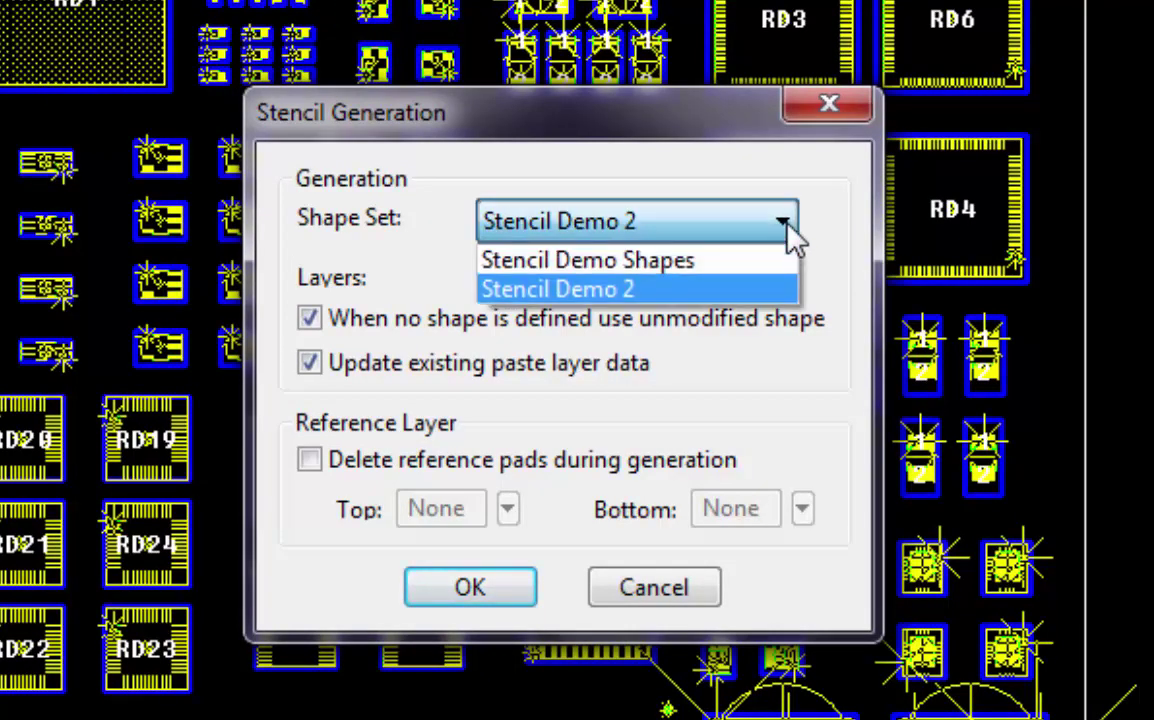
left_click(787, 228)
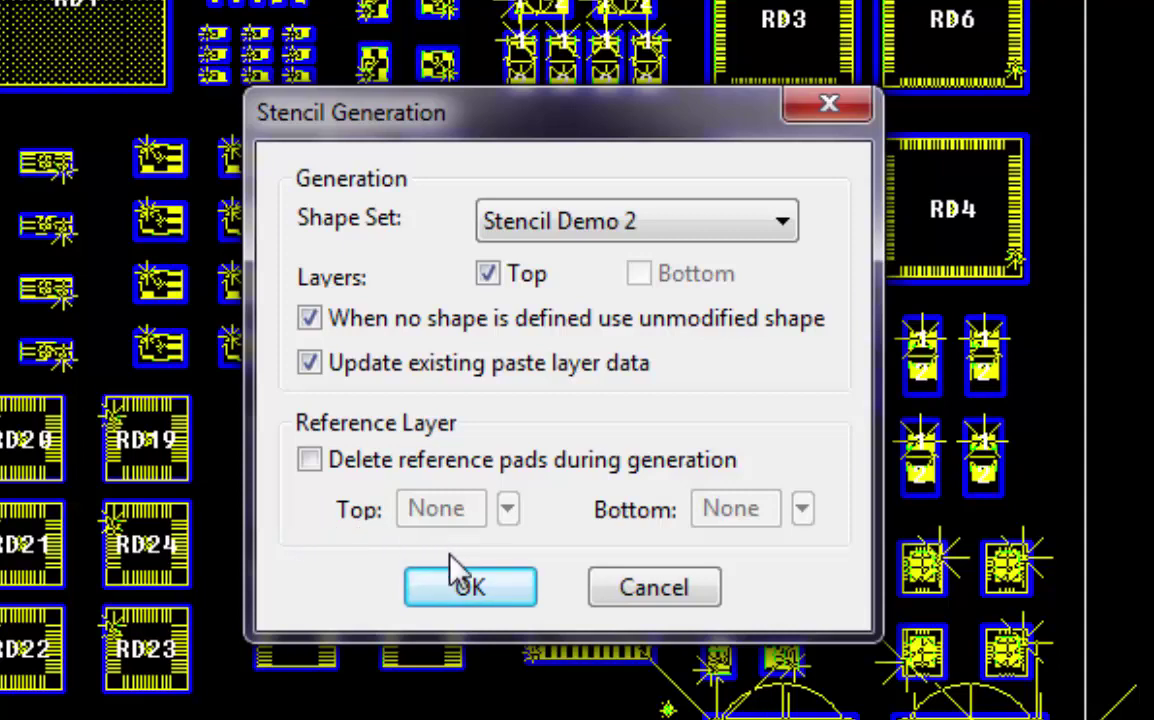
left_click(470, 589)
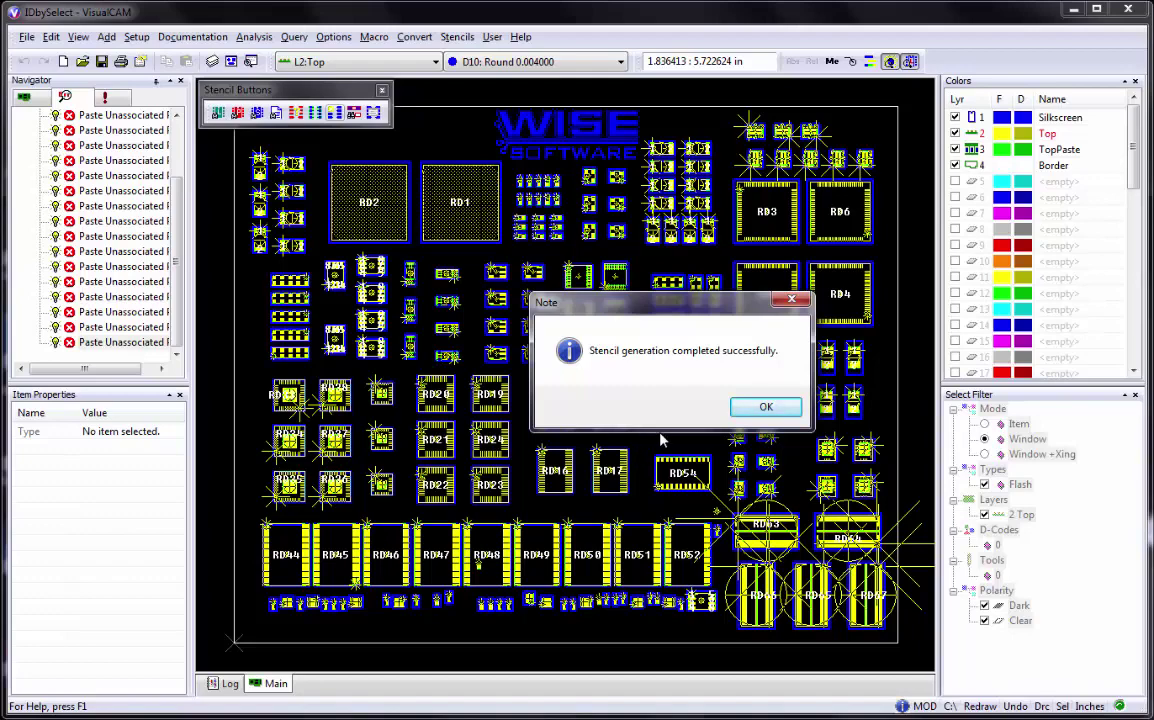
left_click(737, 414)
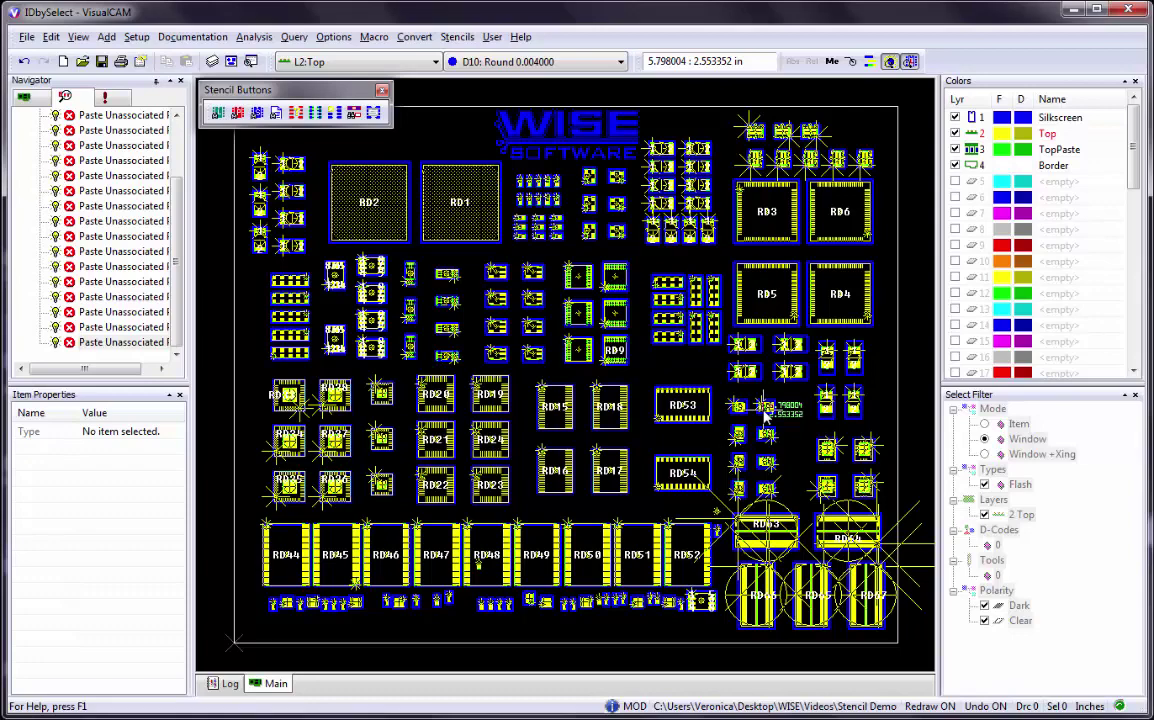
Set both the flash and draw colors of the TopPaste layer to red and make it the active layer
left_click(1002, 150)
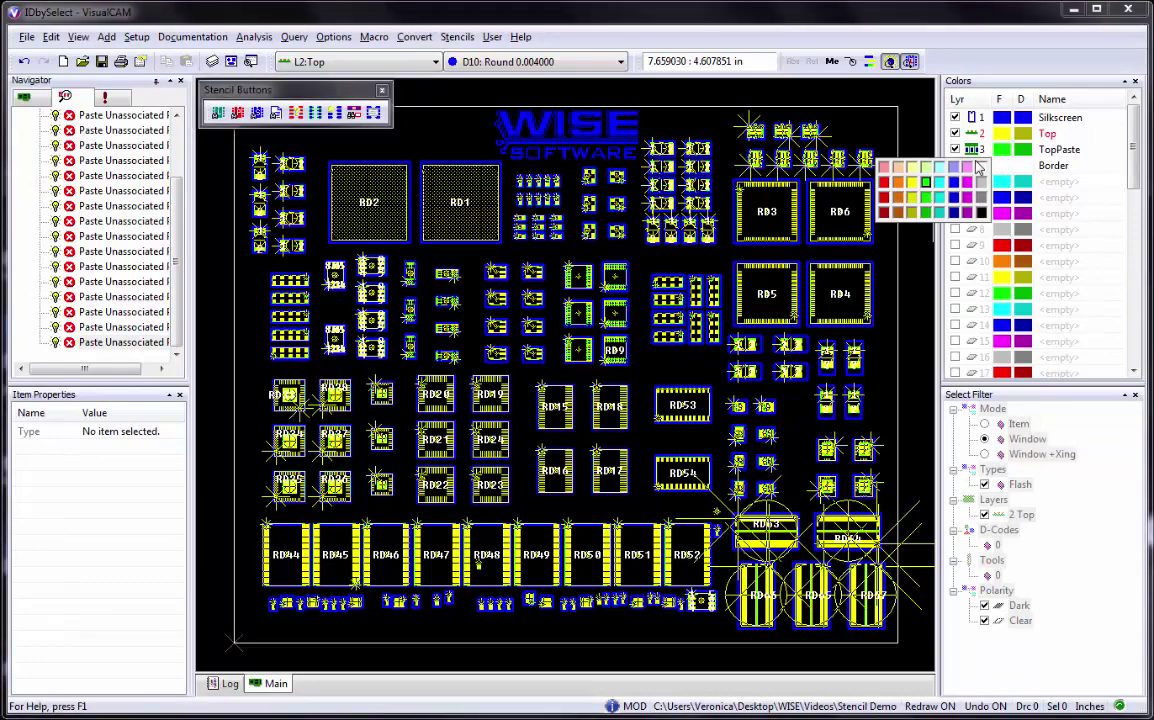
left_click(885, 184)
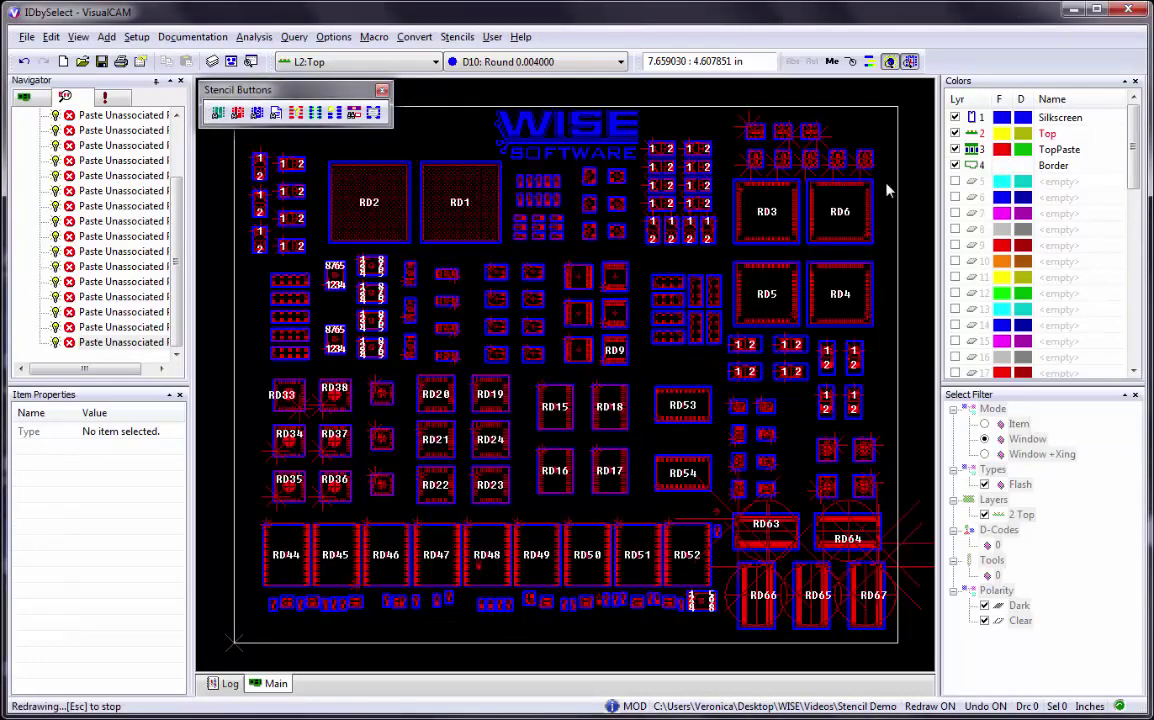
left_click(1024, 152)
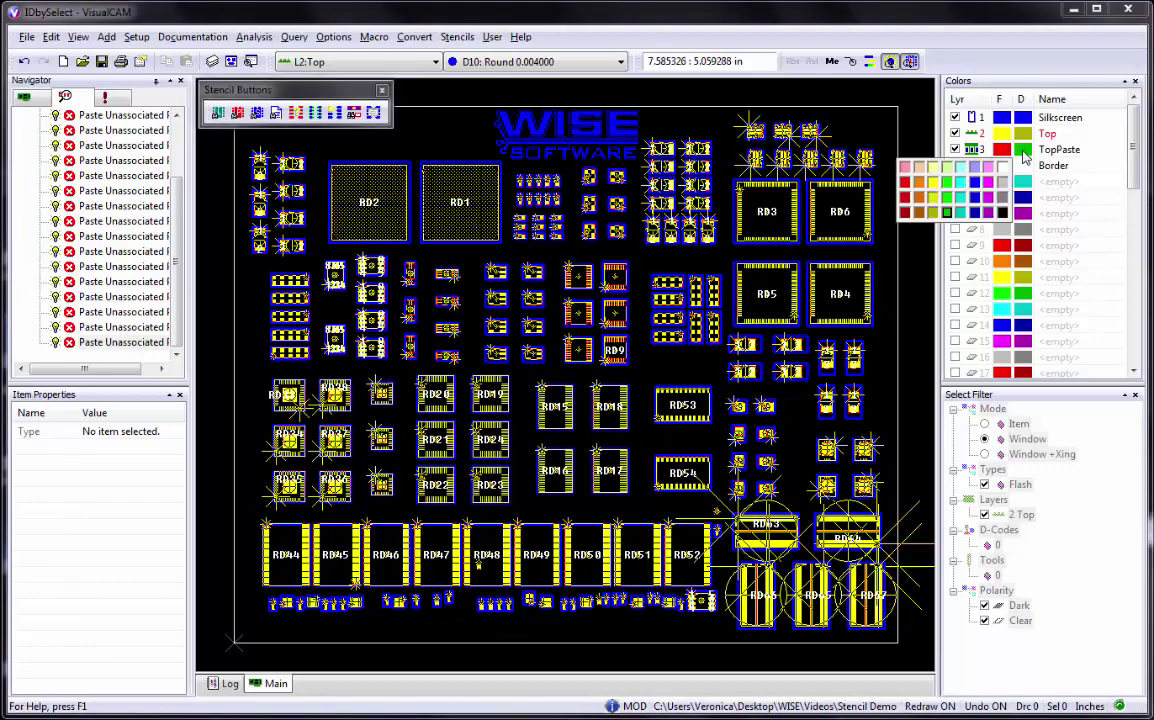
left_click(905, 186)
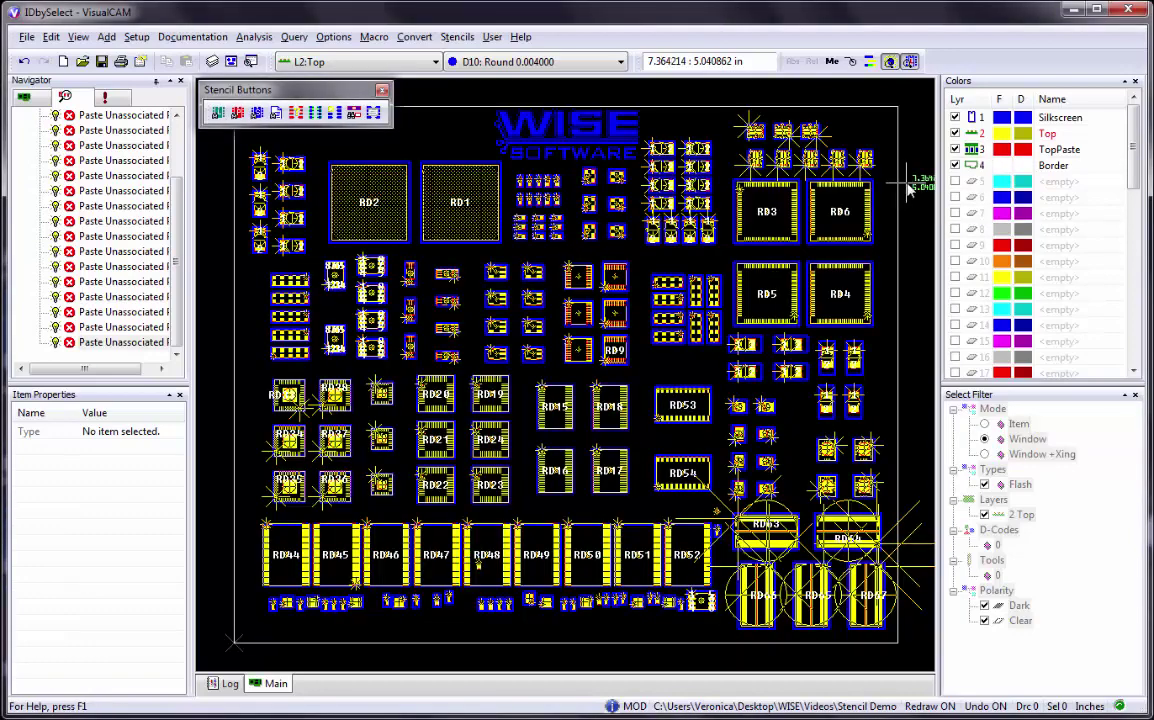
left_click(985, 152)
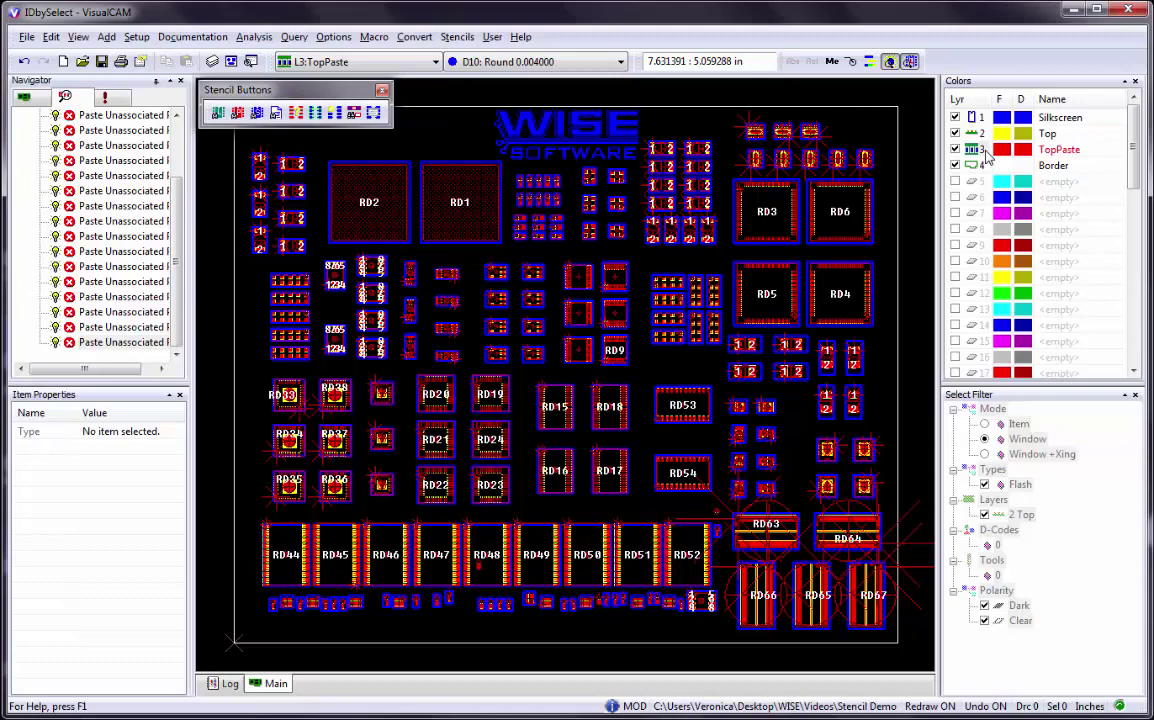
Assign the existing "-25% Inverted Home" shape to part RD20's footprint SMD48_1 in the footprint/shape library and save the document
right_click(437, 400)
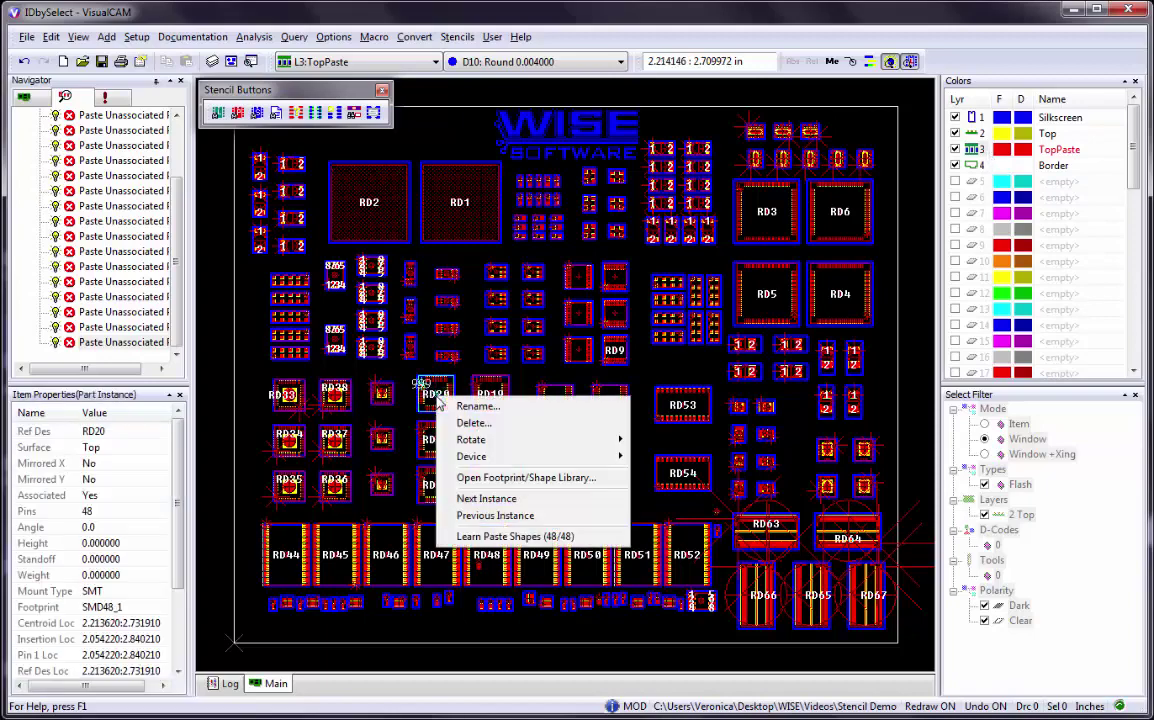
left_click(473, 481)
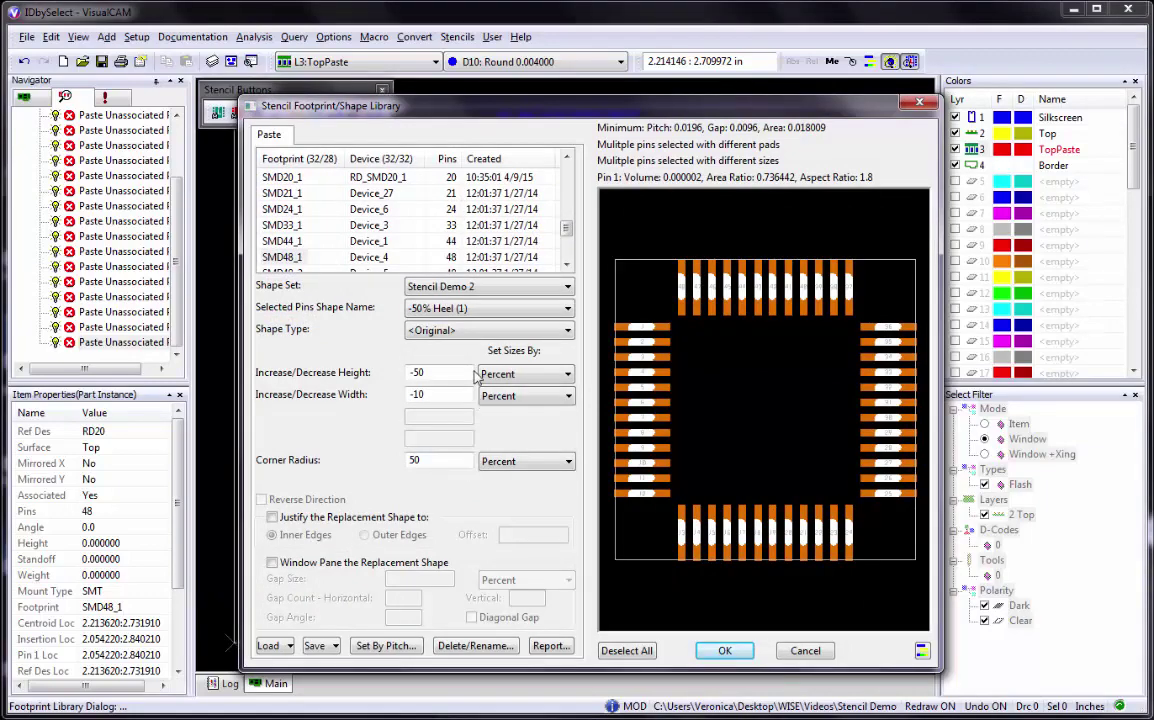
left_click(484, 312)
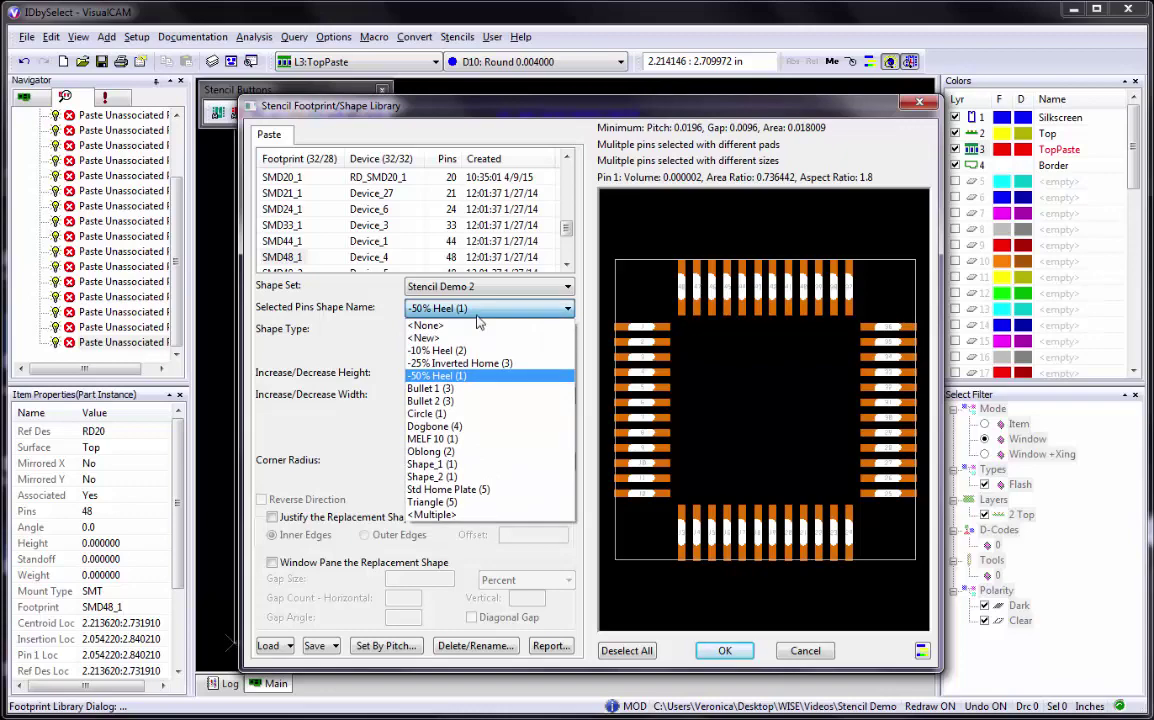
left_click(466, 363)
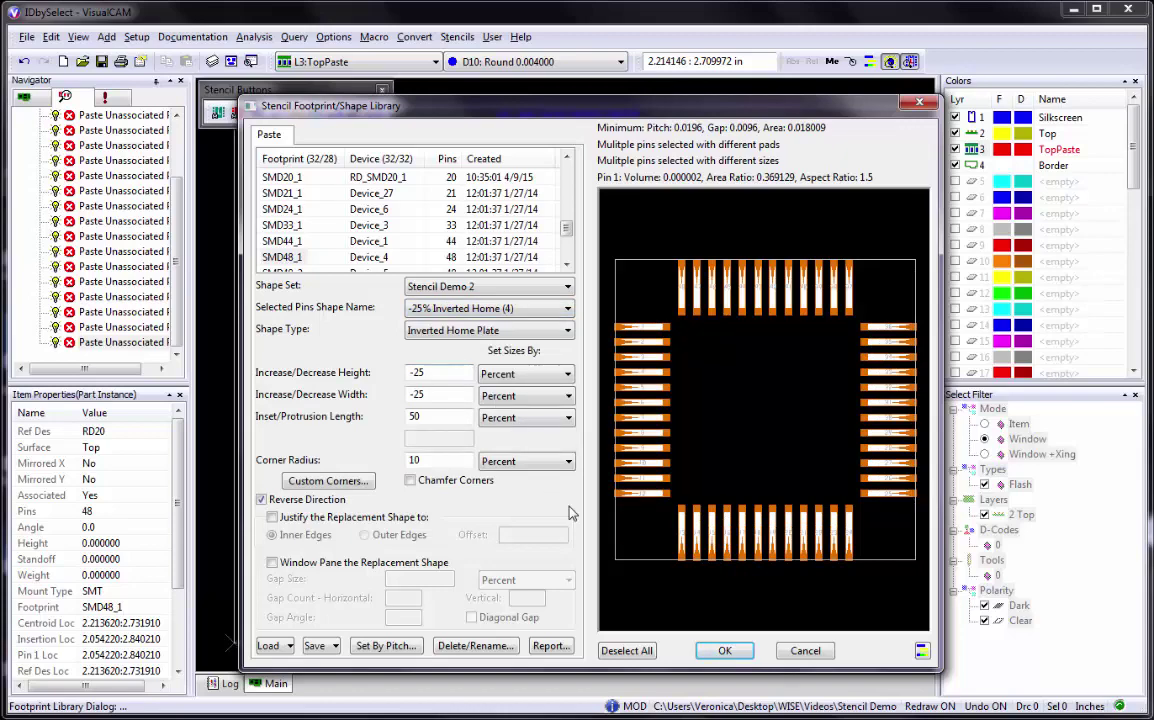
left_click(724, 652)
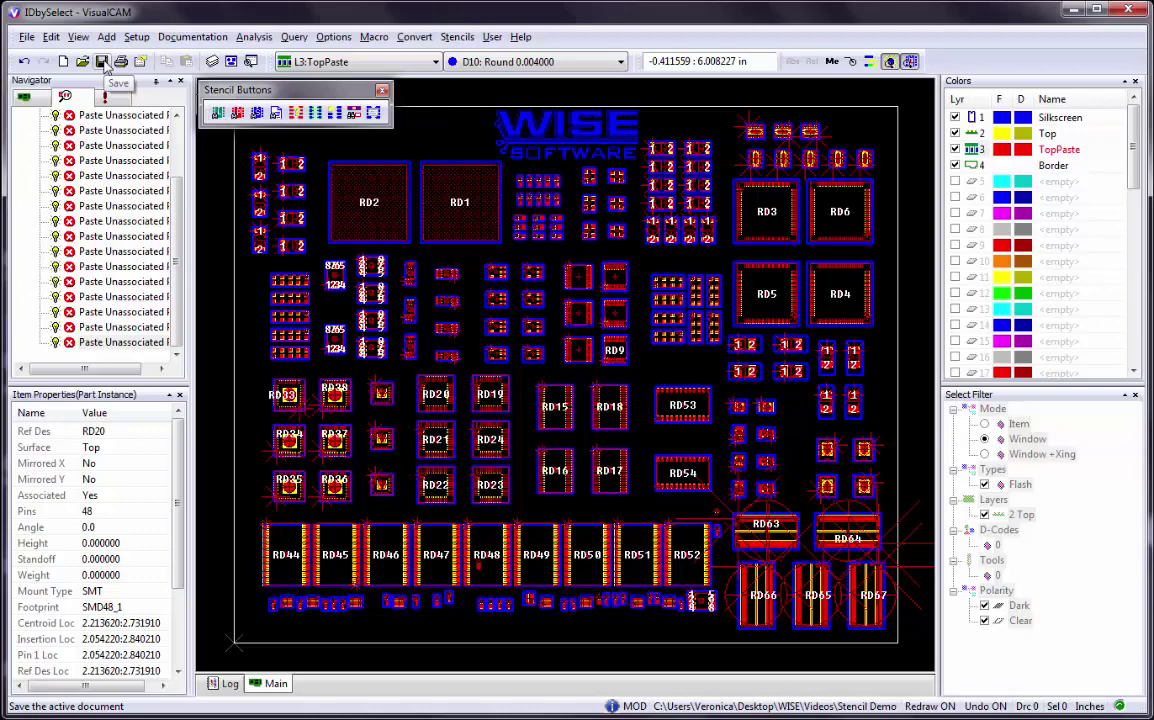
left_click(103, 63)
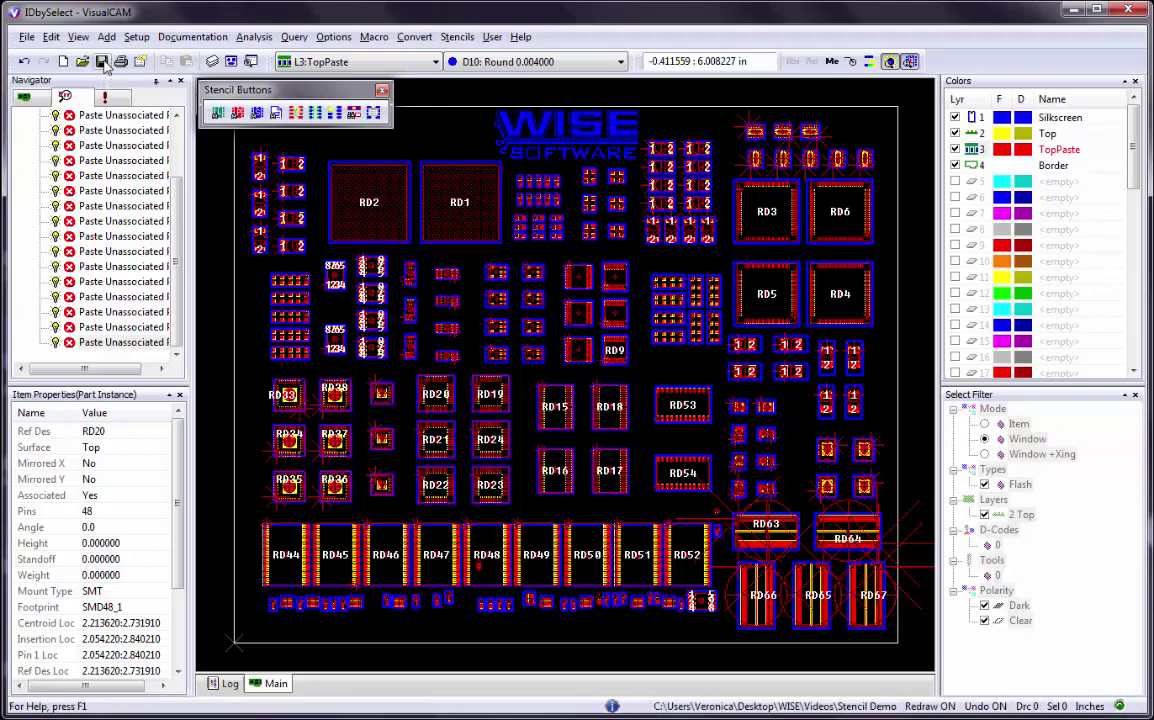